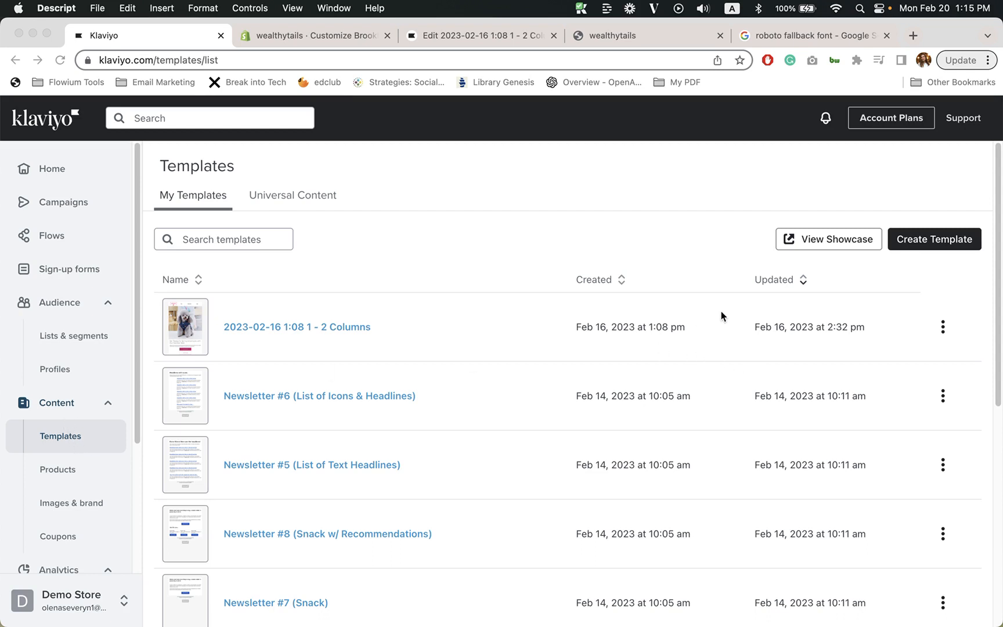
Step: Create a new email template from the basic 1 - 2 Columns layout
click(919, 244)
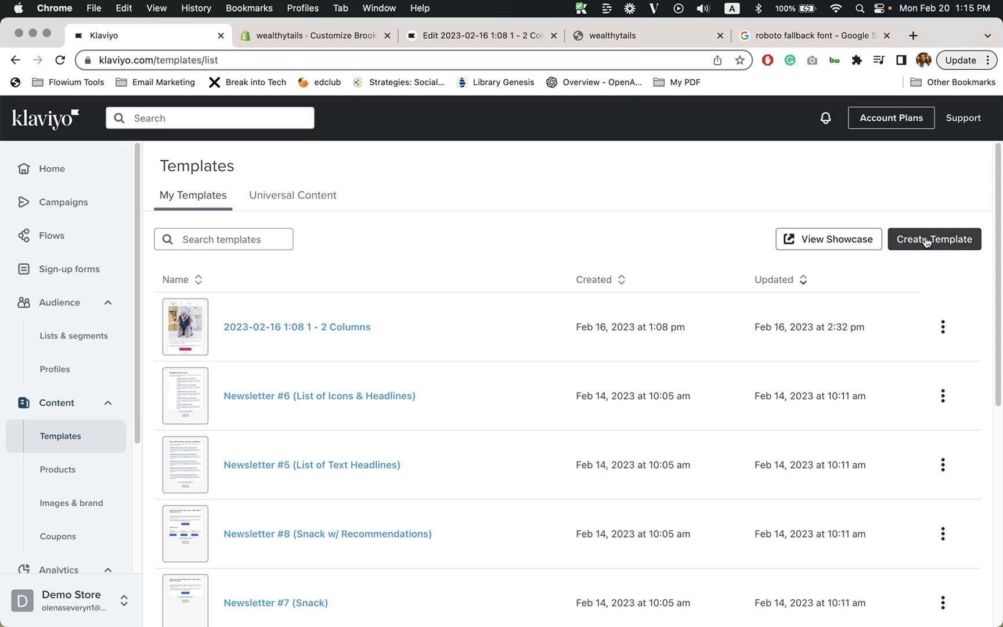
scroll(346, 400, down, 5)
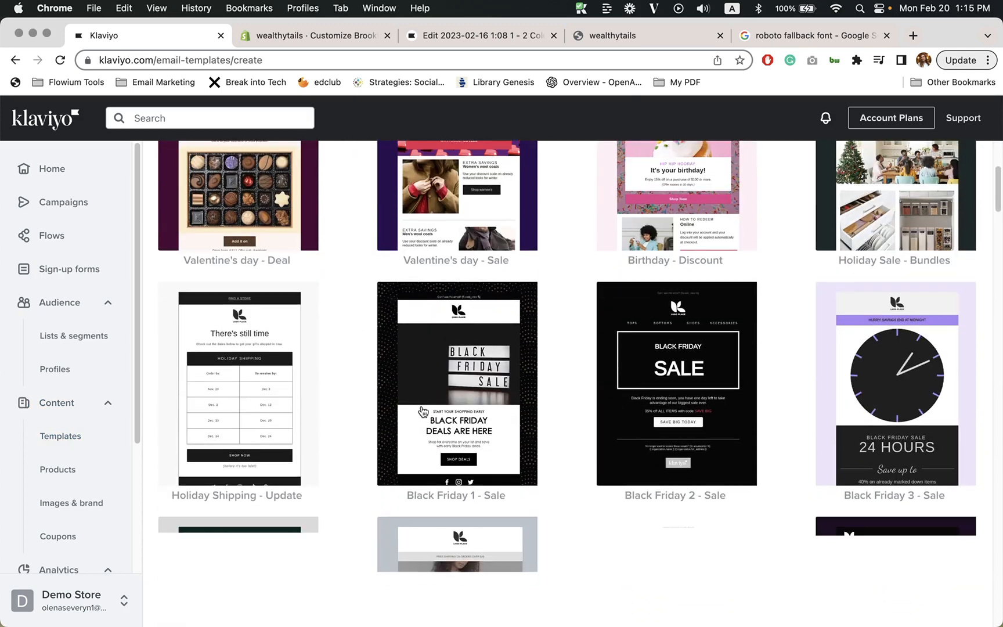
scroll(423, 411, up, 5)
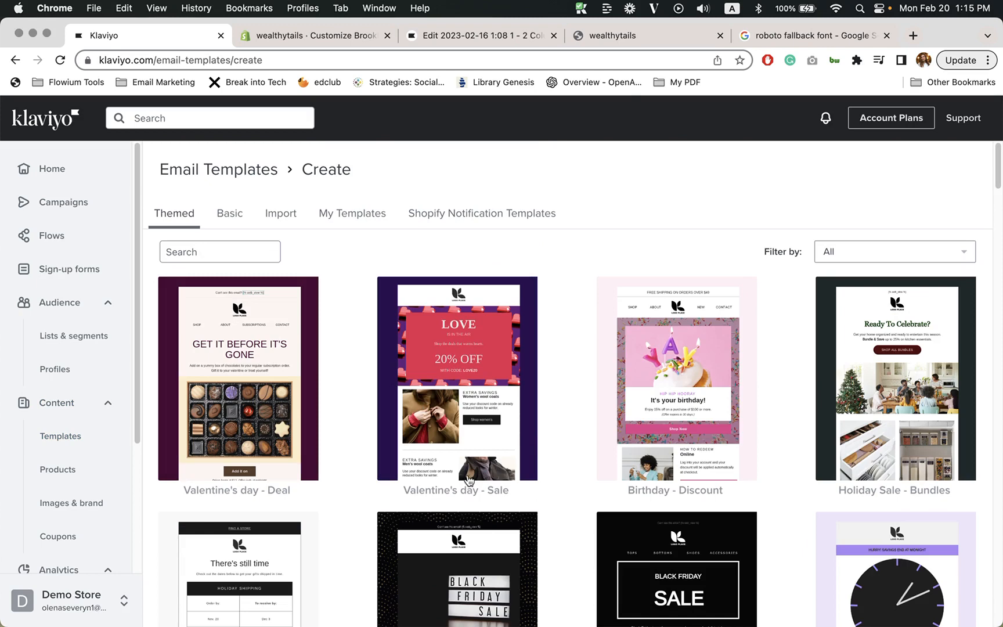
click(230, 214)
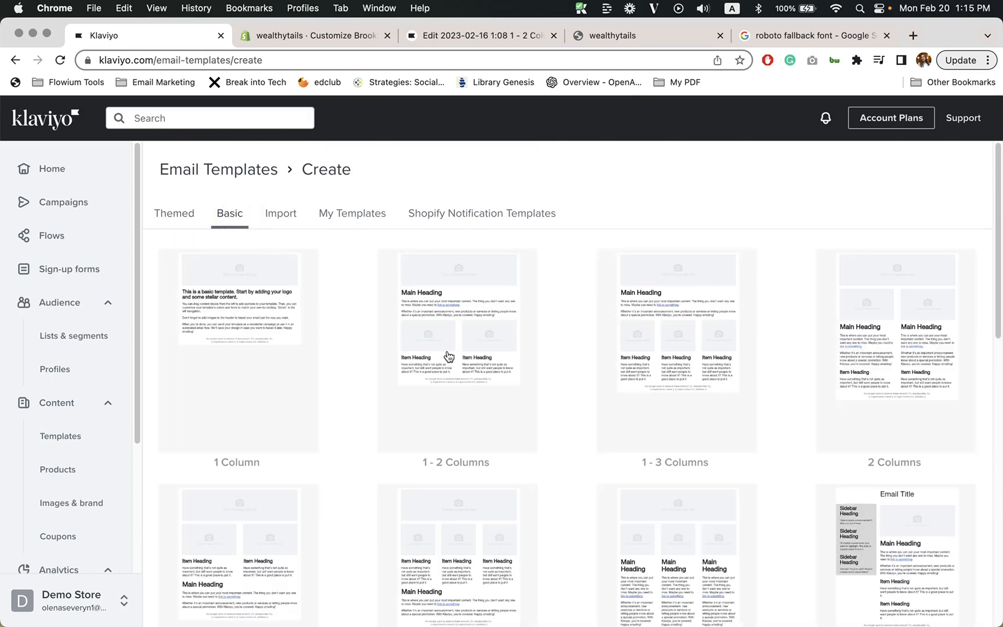
click(435, 372)
Step: Examine the template's layout and the available content and layout blocks, including how the template looks on mobile and on desktop
scroll(483, 449, down, 3)
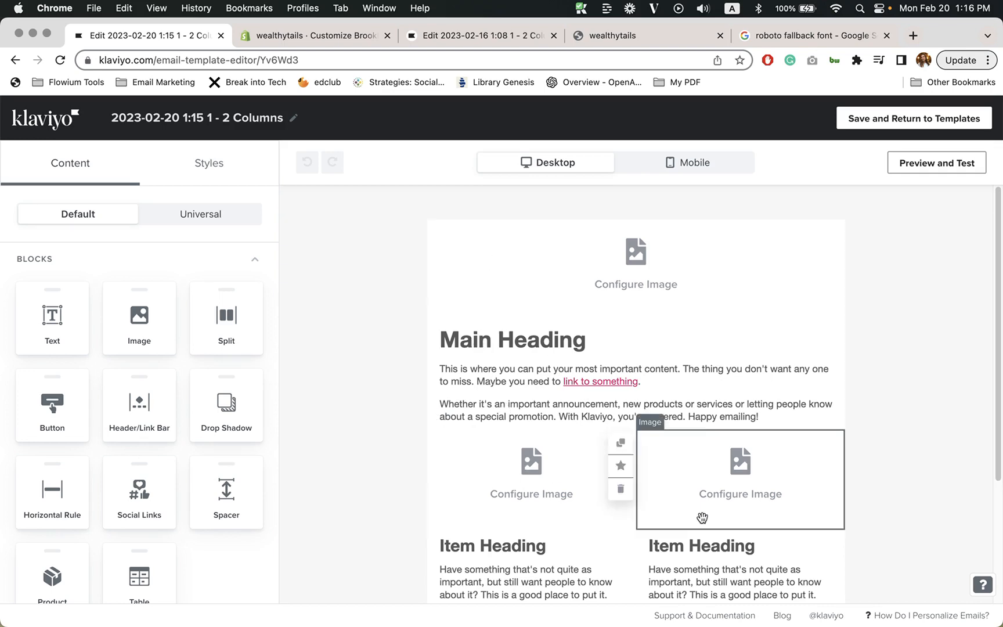
scroll(702, 517, down, 5)
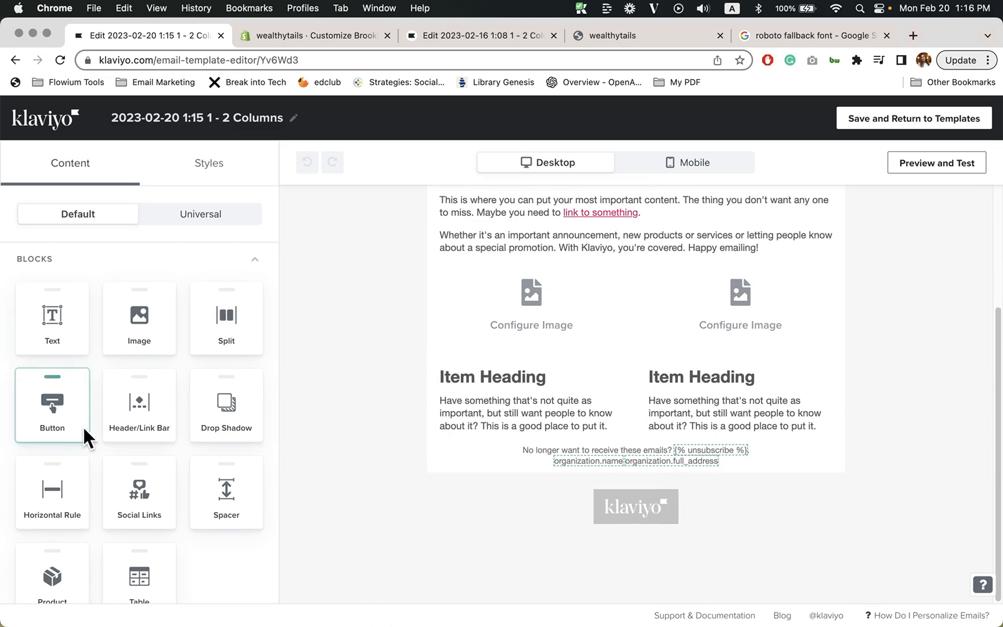
mouse_move(228, 316)
mouse_down()
mouse_move(511, 293)
mouse_move(238, 315)
mouse_up()
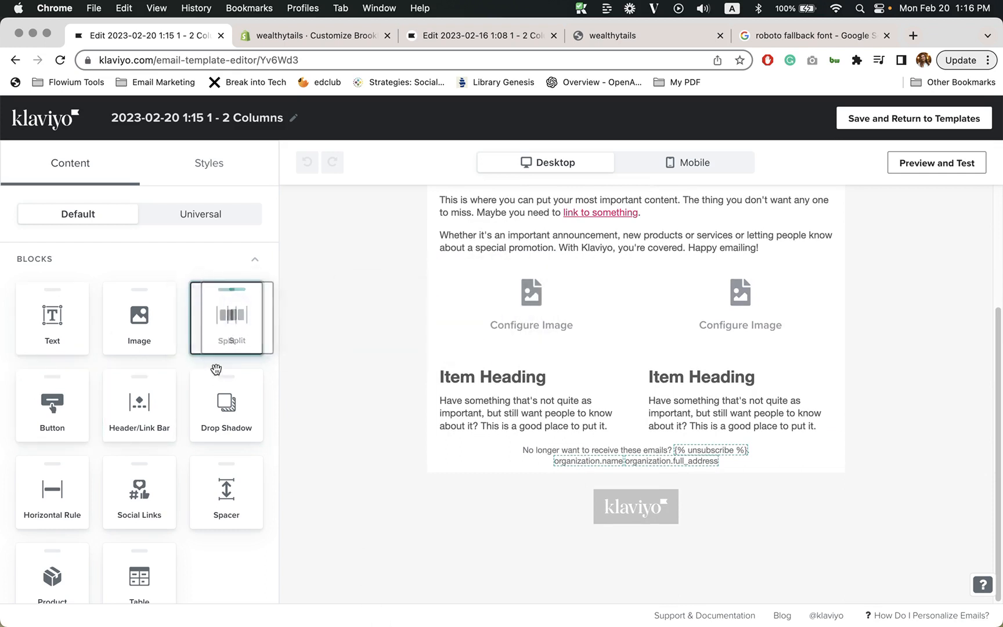
scroll(214, 401, down, 3)
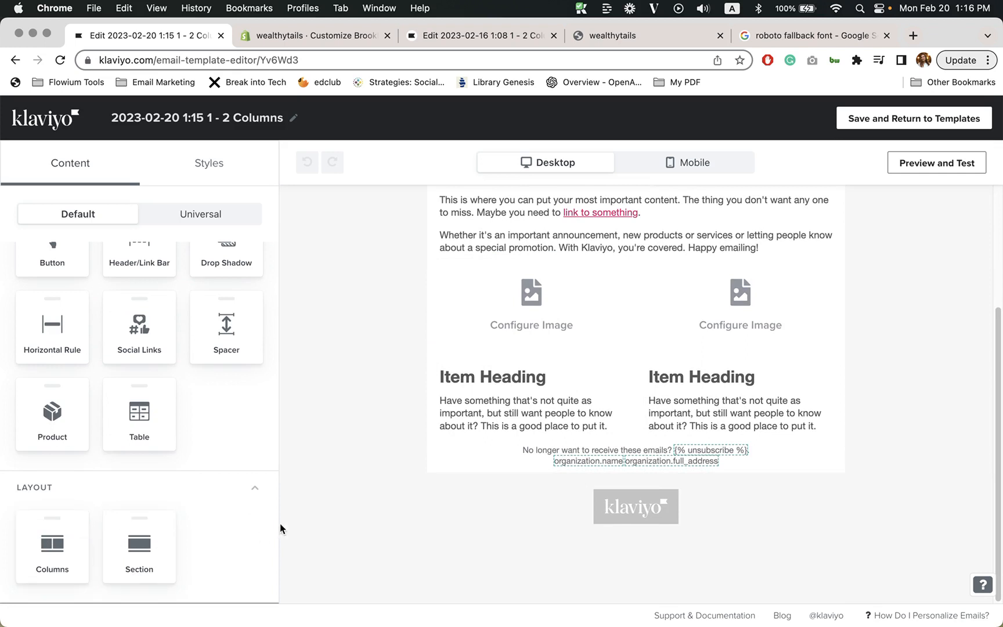
scroll(162, 495, up, 3)
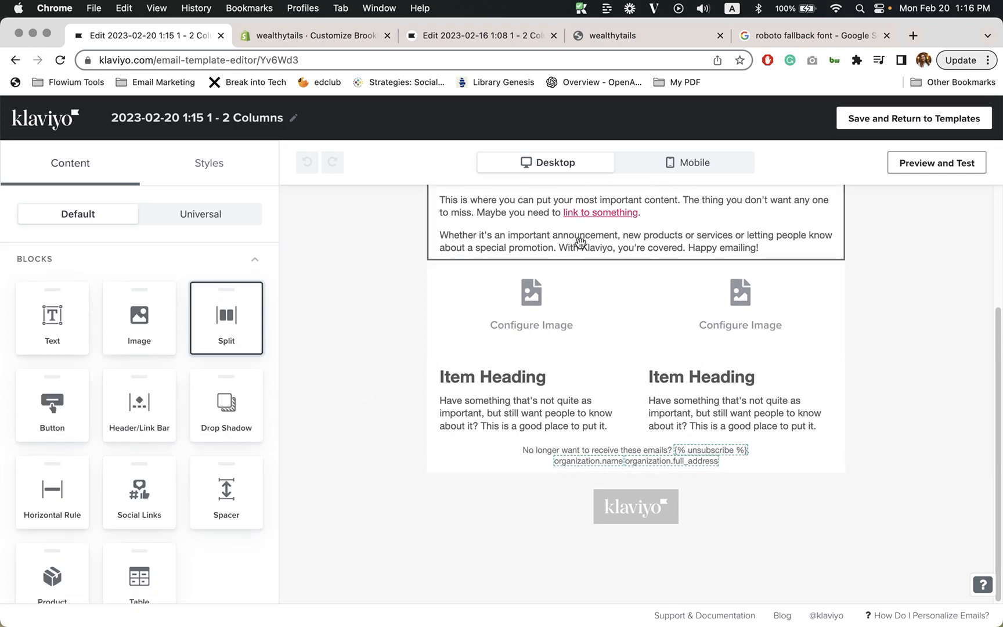
scroll(583, 443, up, 3)
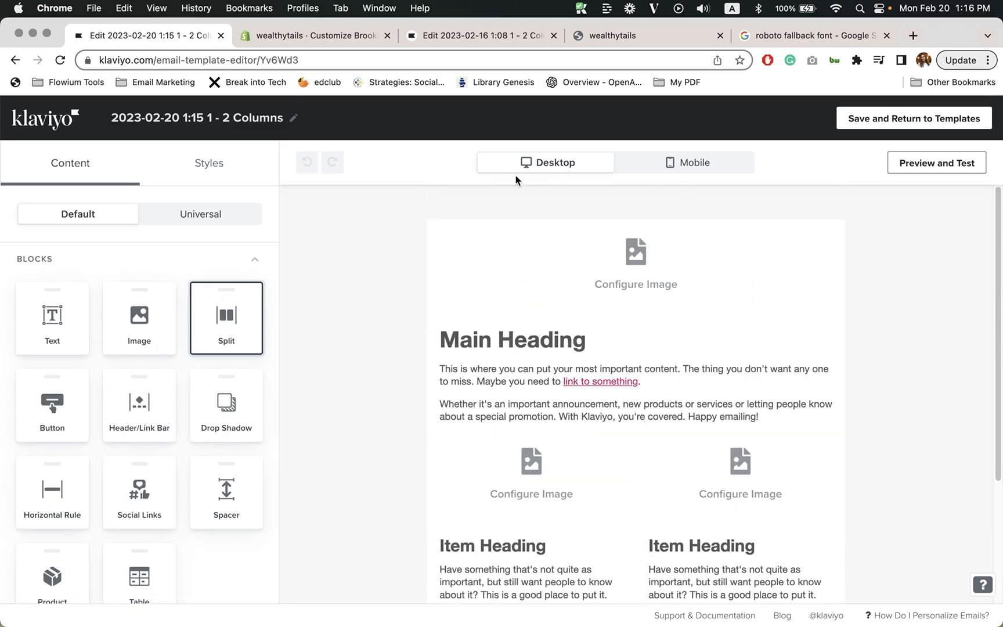
click(685, 166)
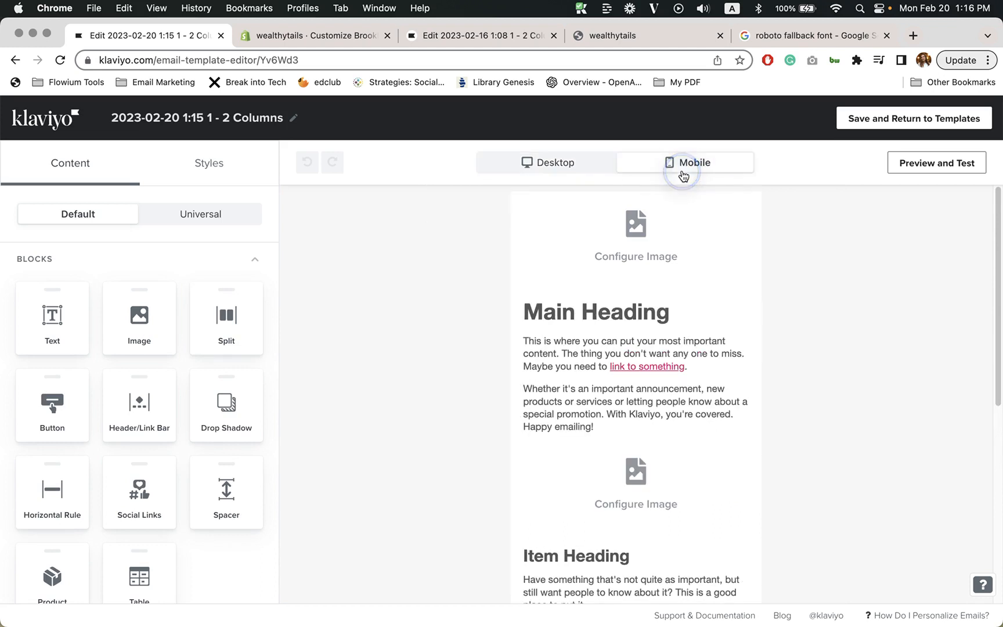
click(561, 168)
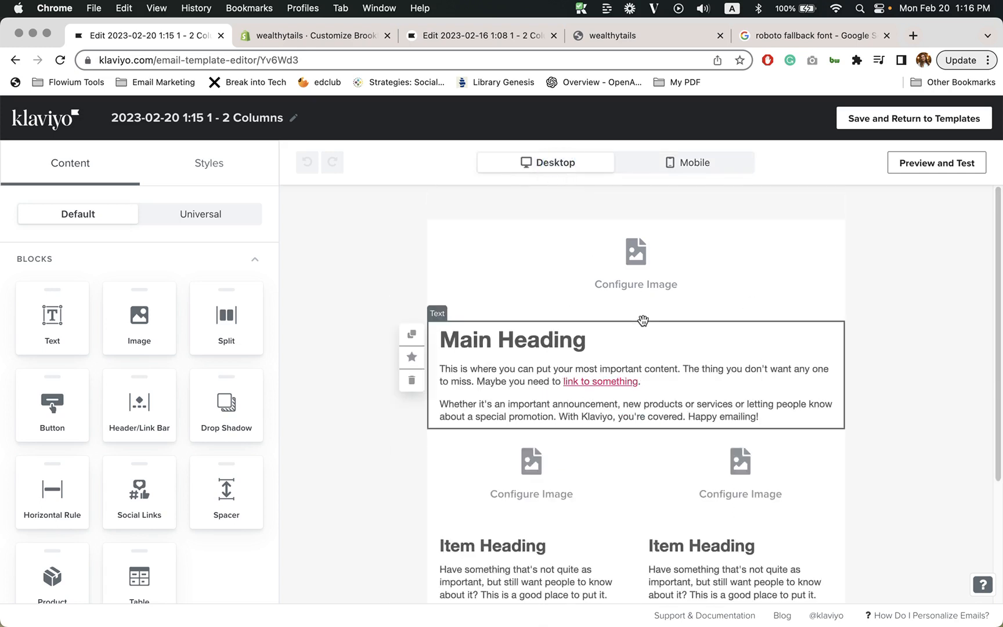
Step: Open the template's text and heading styles, and look up the heading, accent and body fonts in the Shopify theme's typography settings
click(224, 175)
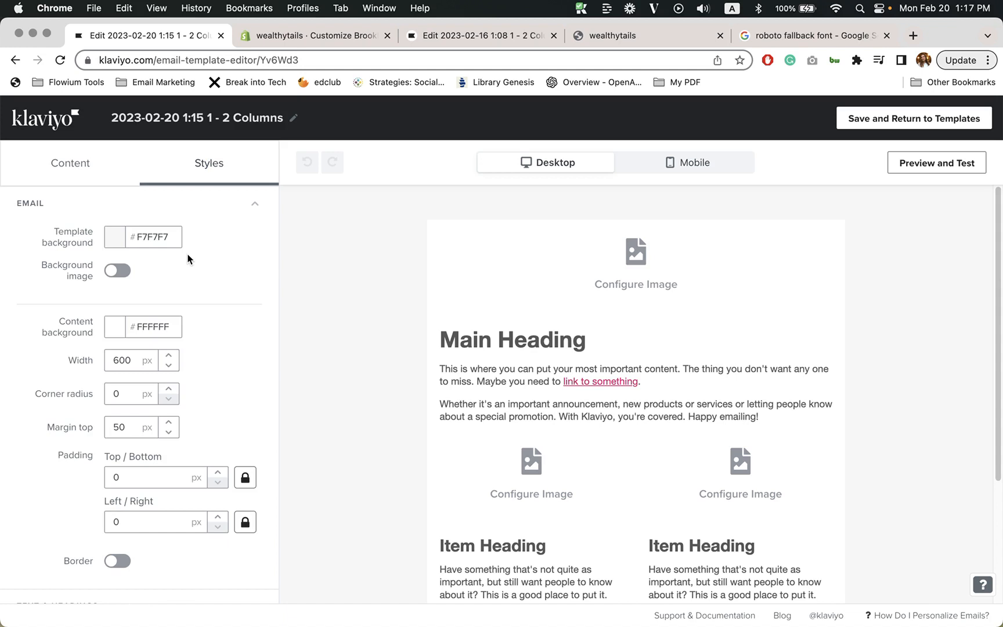
scroll(180, 276, down, 6)
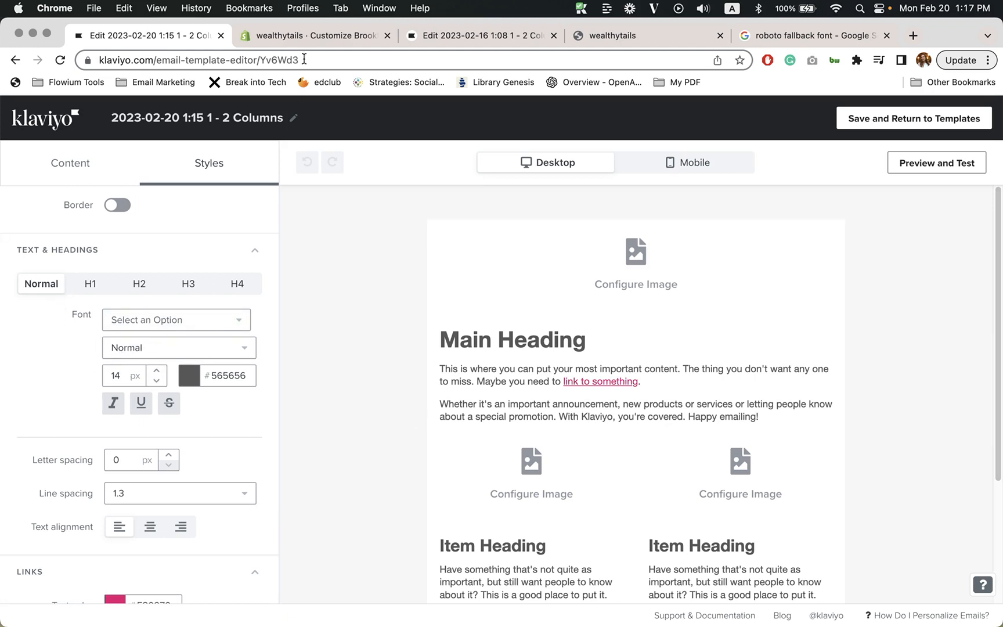
click(341, 42)
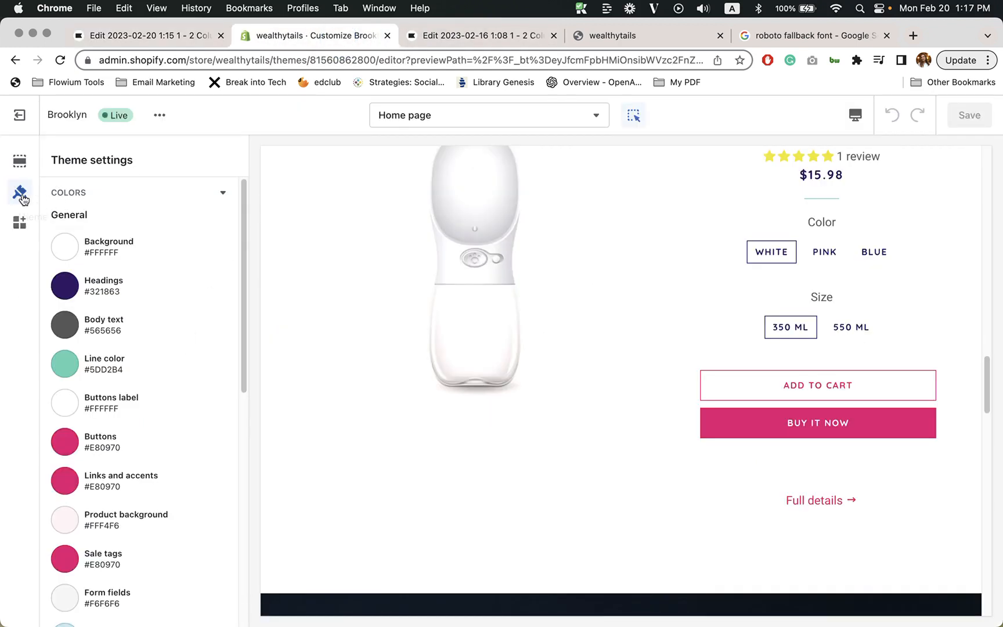
click(201, 193)
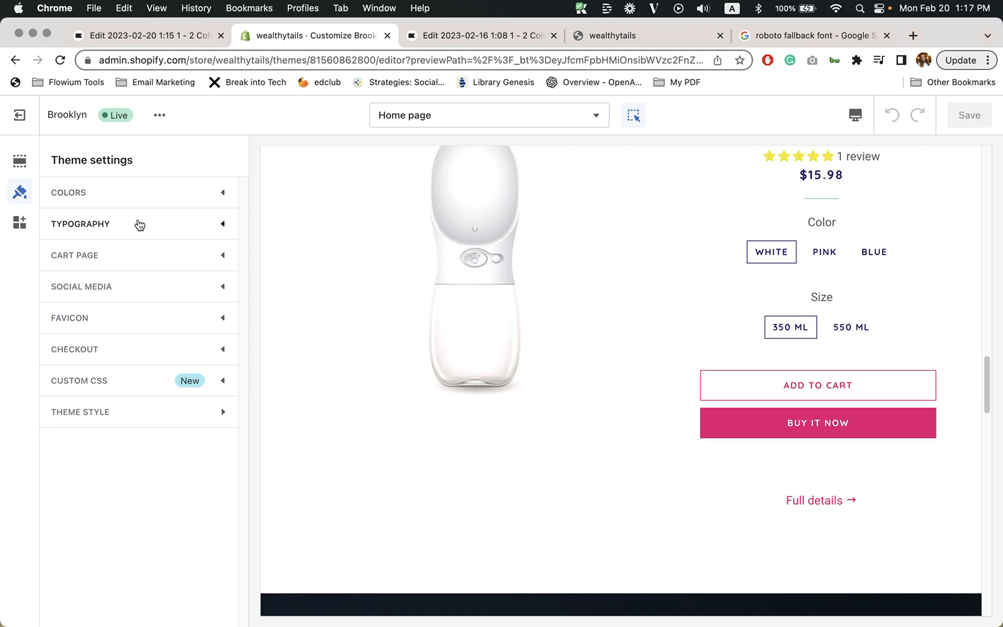
click(137, 225)
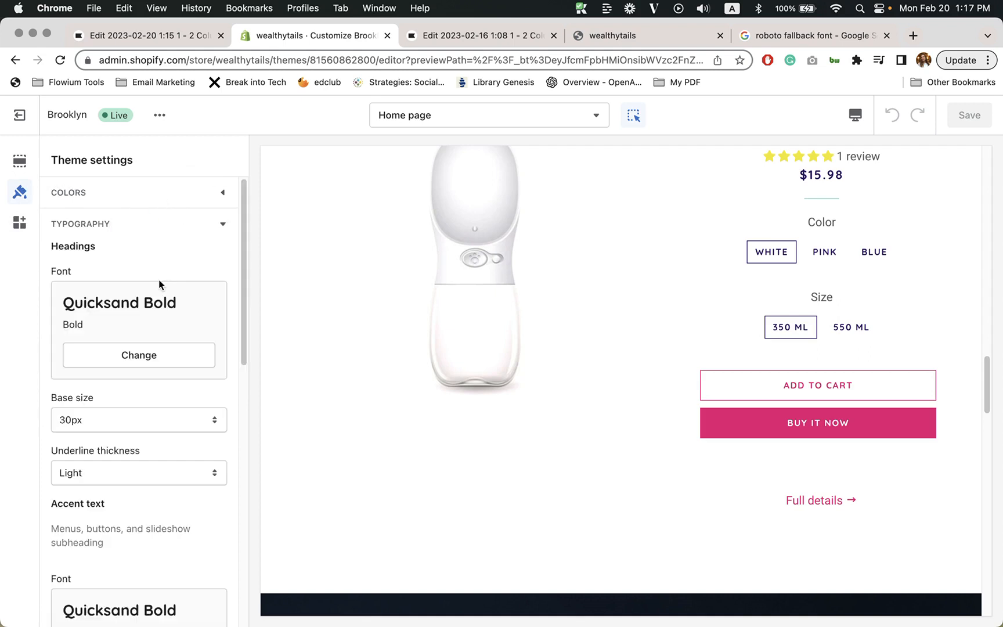
drag(97, 248, 25, 248)
drag(181, 309, 56, 301)
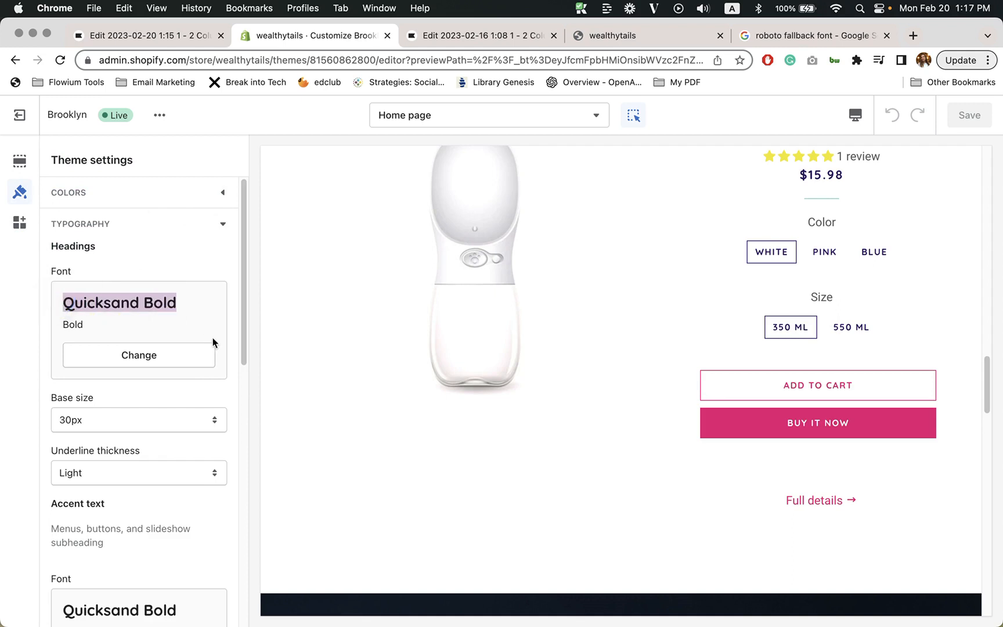
scroll(189, 360, down, 5)
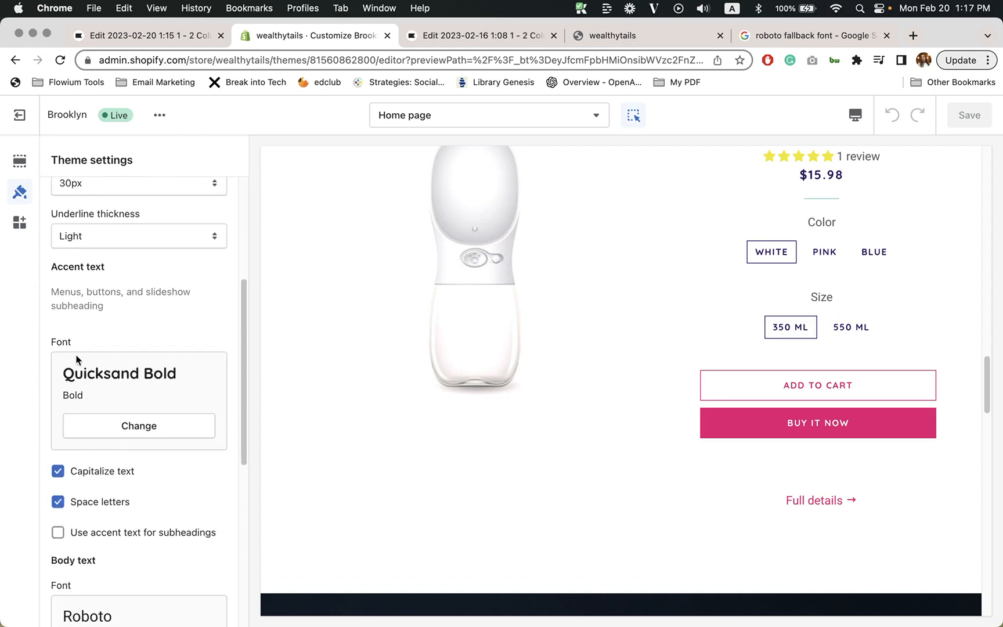
scroll(111, 406, down, 6)
scroll(110, 366, up, 1)
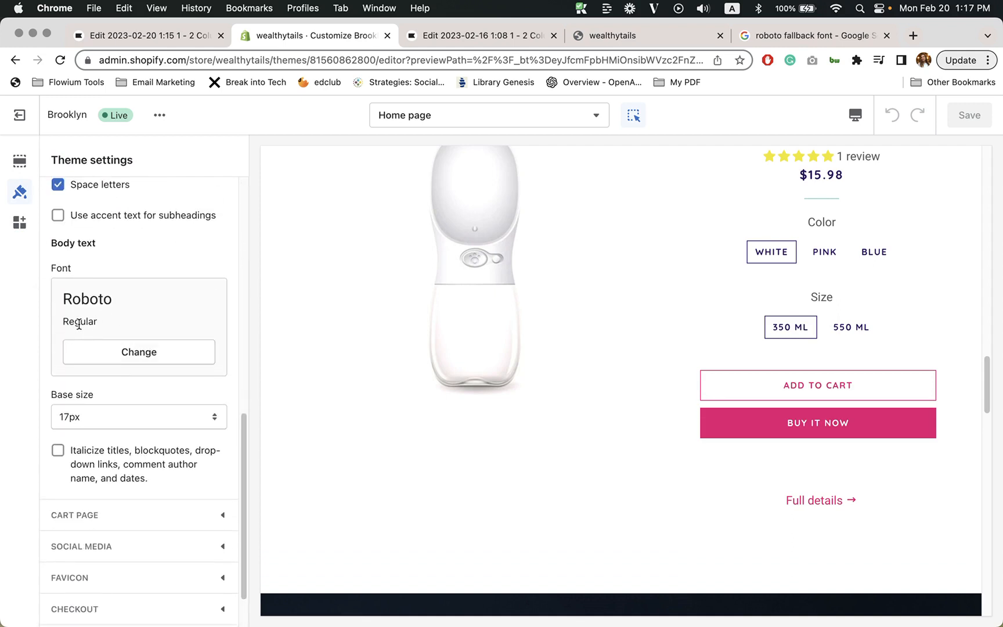
Step: Switch back to the Klaviyo template and set its normal text font to Roboto Normal 400
key(ctrl+shift+Tab)
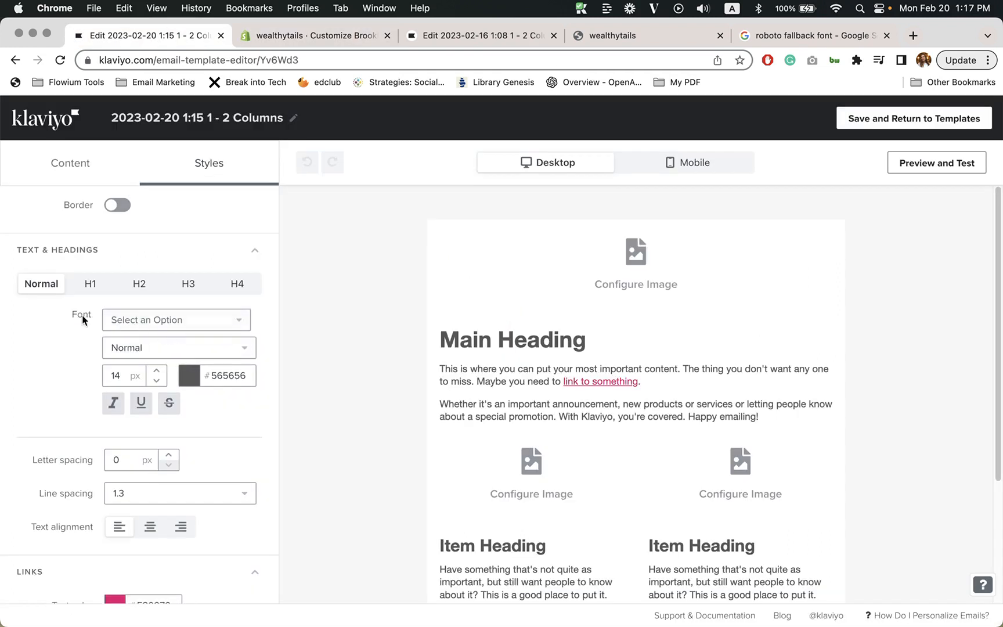
click(163, 319)
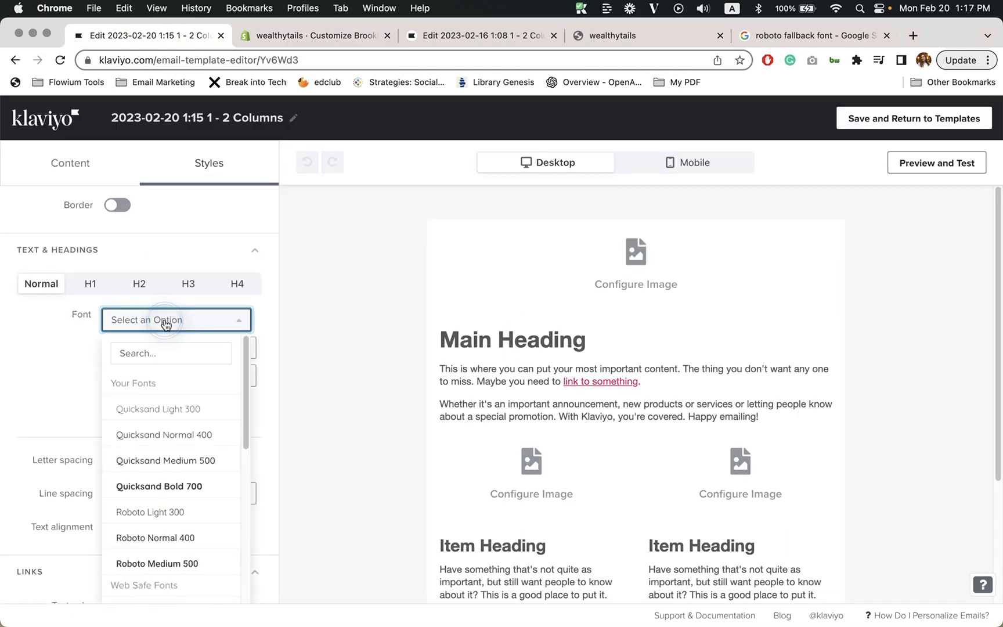
click(172, 532)
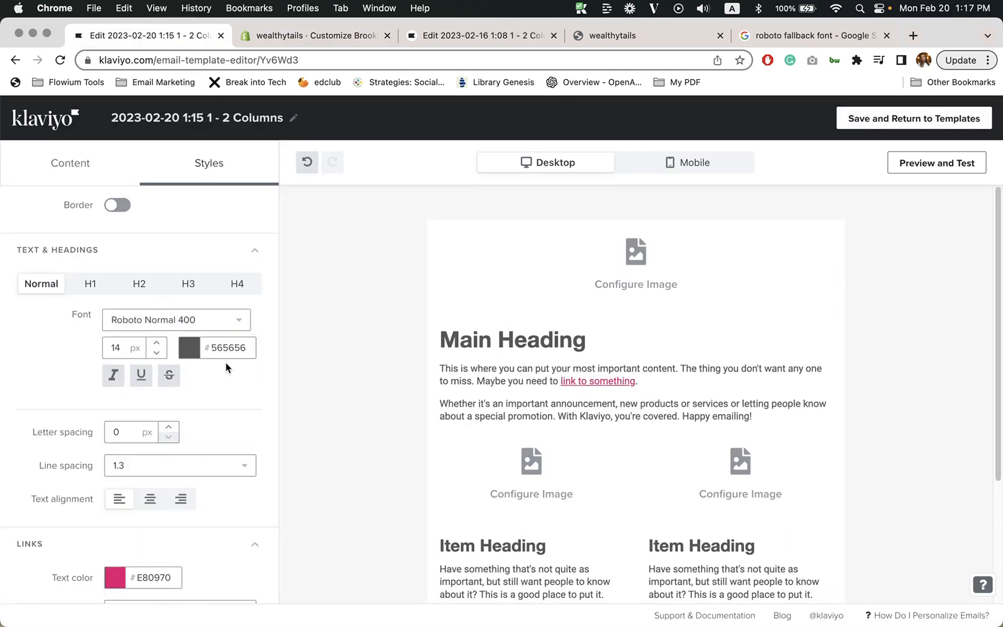
Step: Set the font of the H1, H2 and H3 heading styles to Quicksand Bold 700
click(93, 285)
click(157, 320)
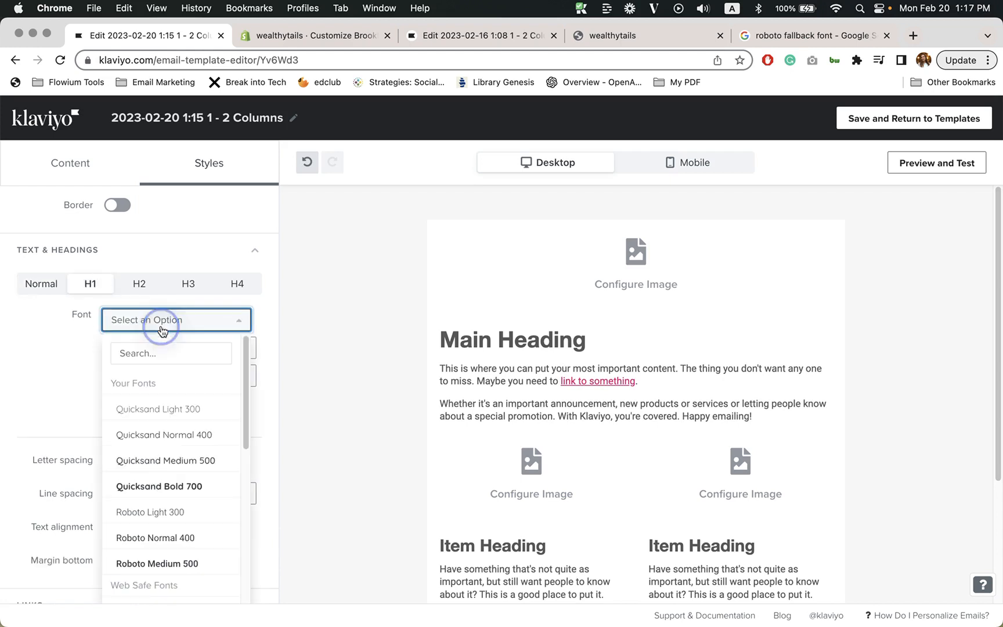
click(162, 487)
click(139, 284)
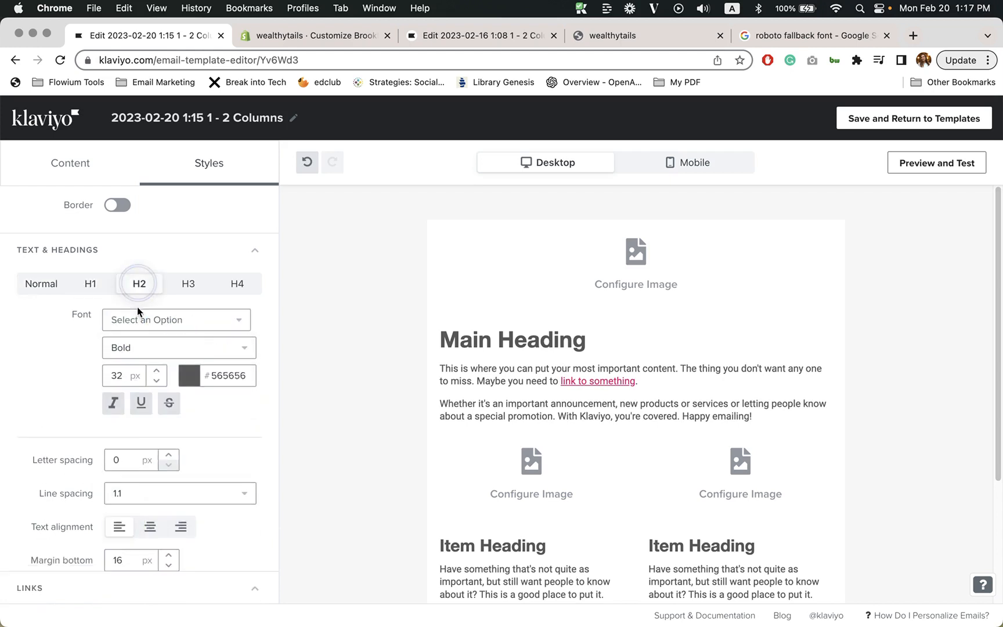
click(166, 320)
click(162, 481)
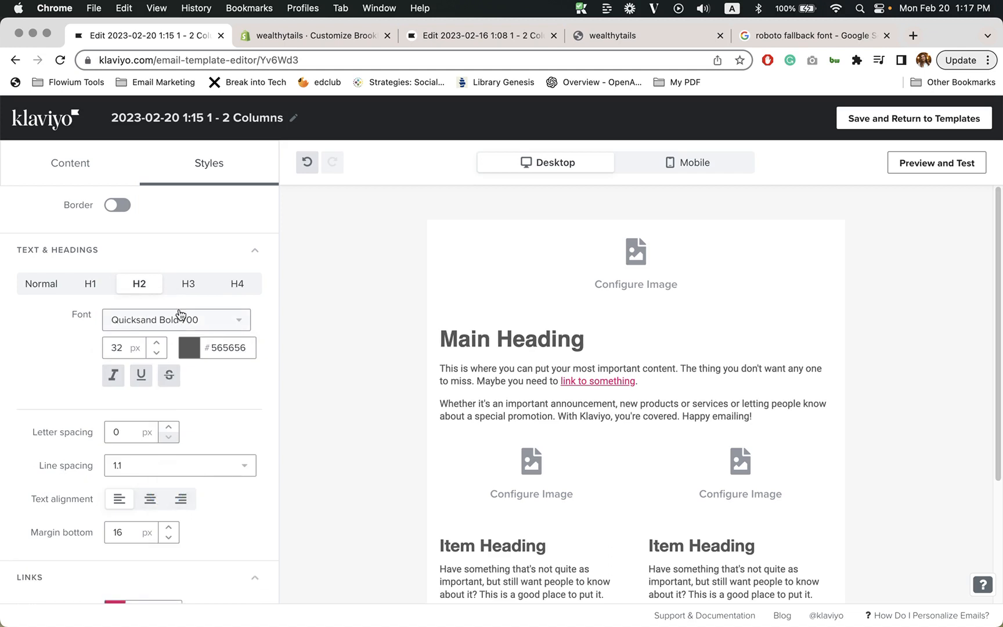
click(188, 283)
click(169, 320)
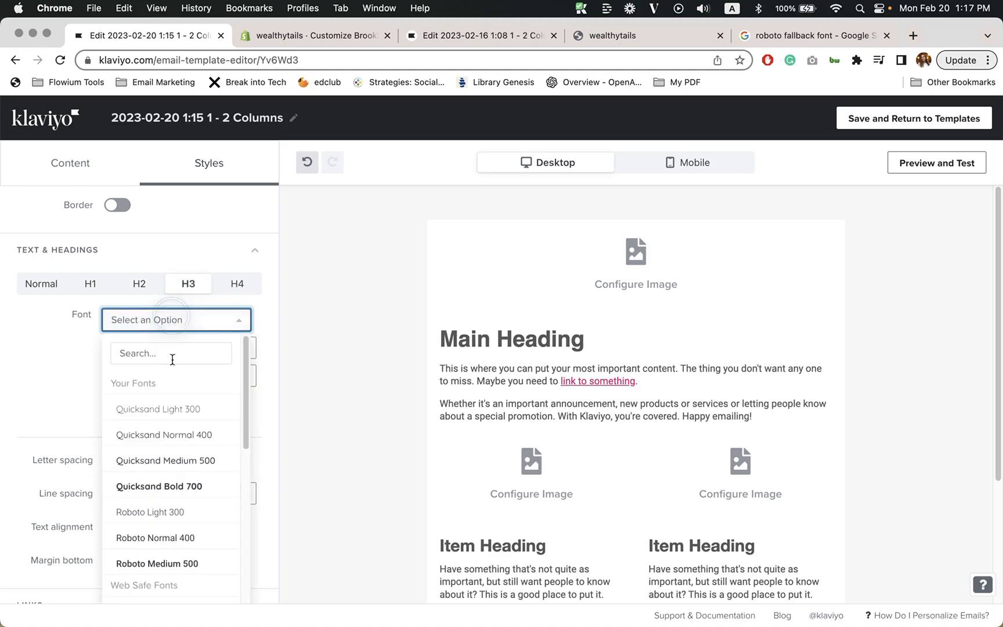
click(154, 485)
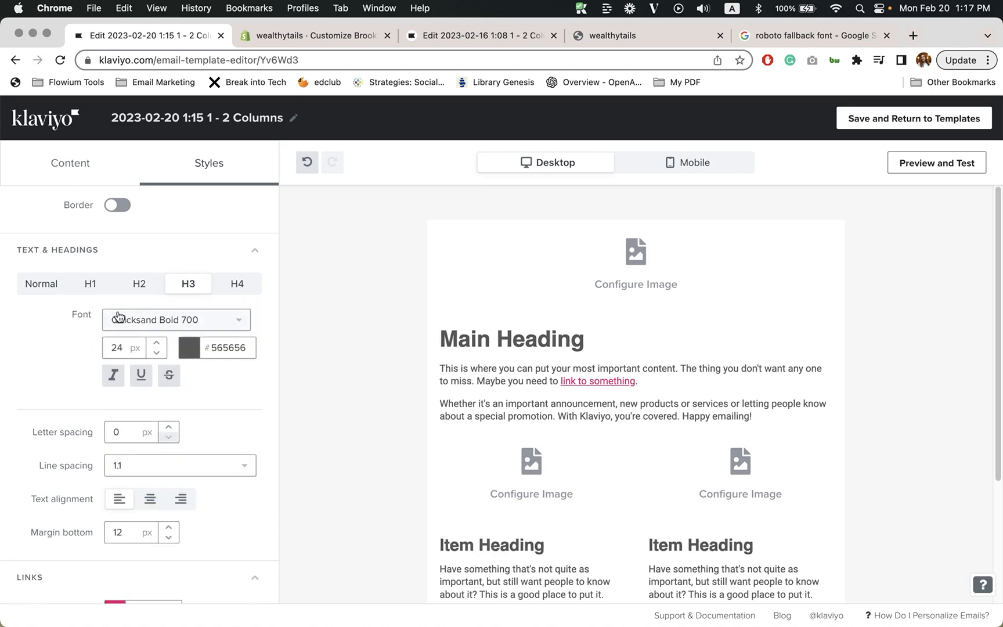
Step: Start adding a custom font and choose Quicksand from the Google Fonts by searching for "quick"
click(143, 324)
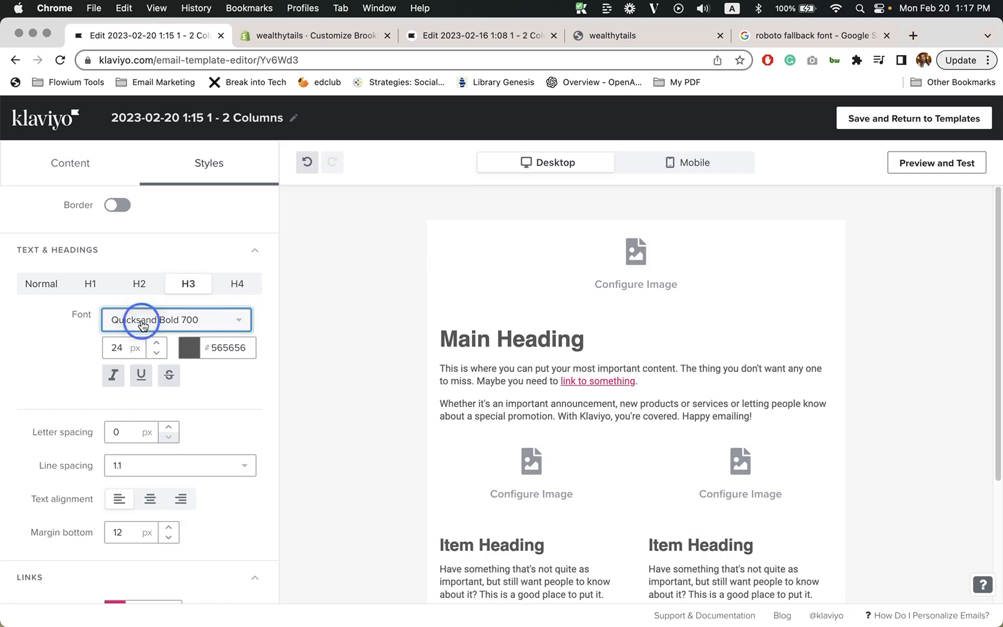
scroll(150, 439, down, 10)
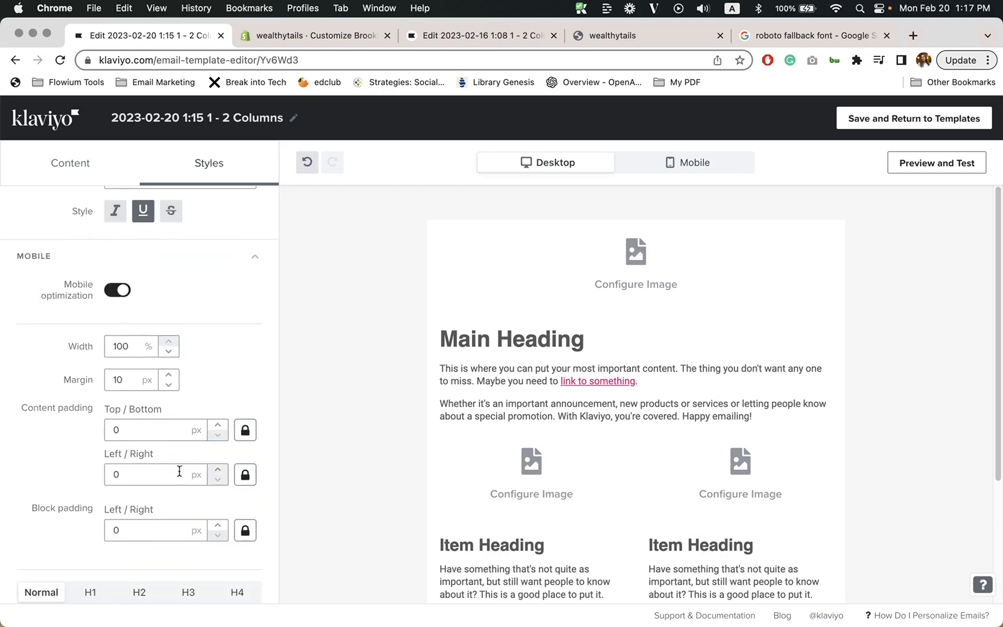
click(142, 456)
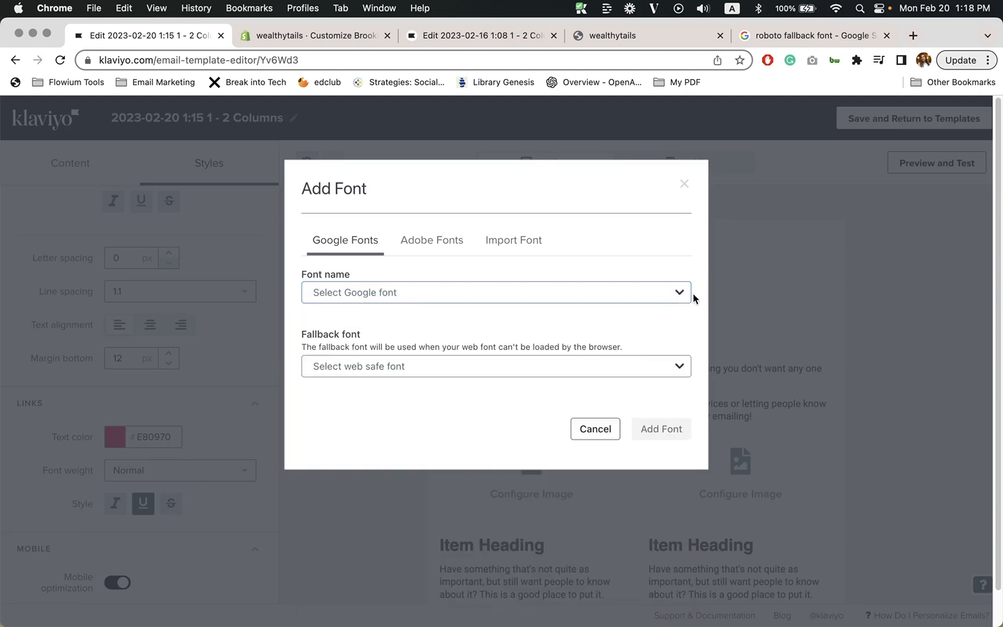
click(668, 293)
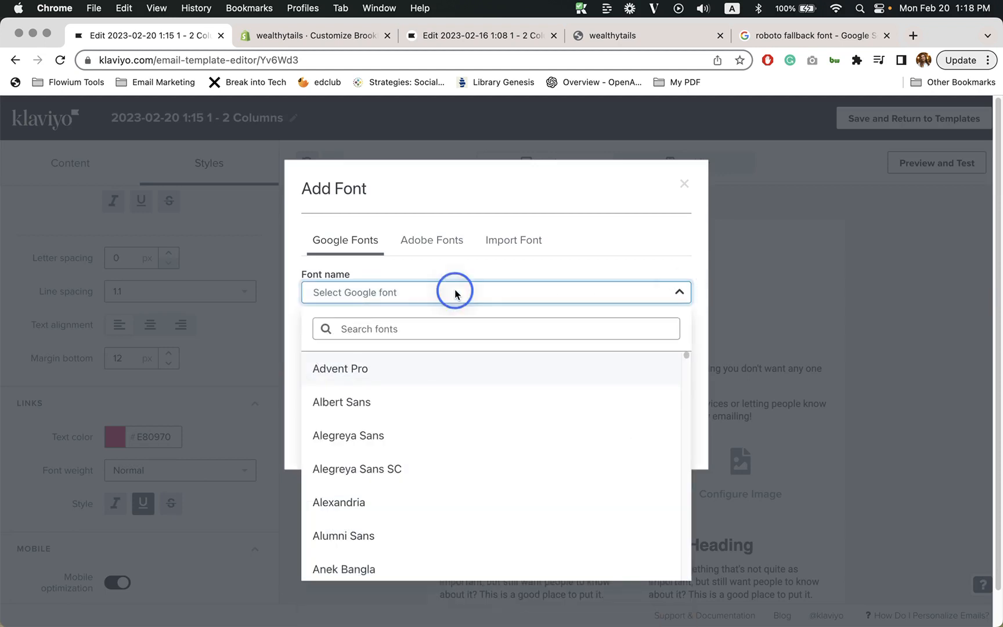
click(454, 290)
click(406, 292)
click(392, 327)
text(quick)
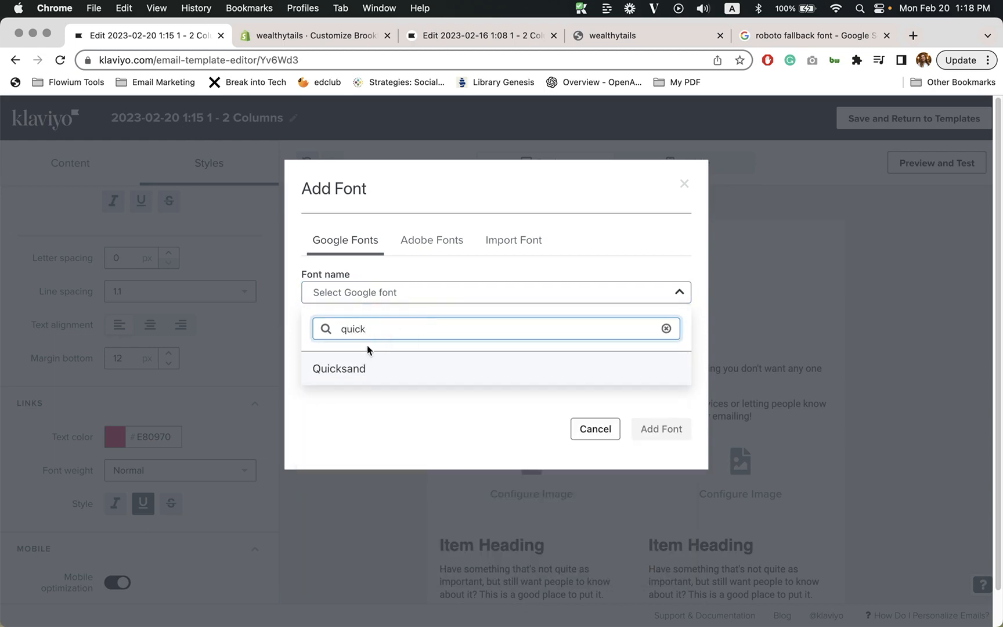
click(363, 370)
Step: Show the available Quicksand variants and select Bold 700 and Semi-bold 600 for import
click(320, 437)
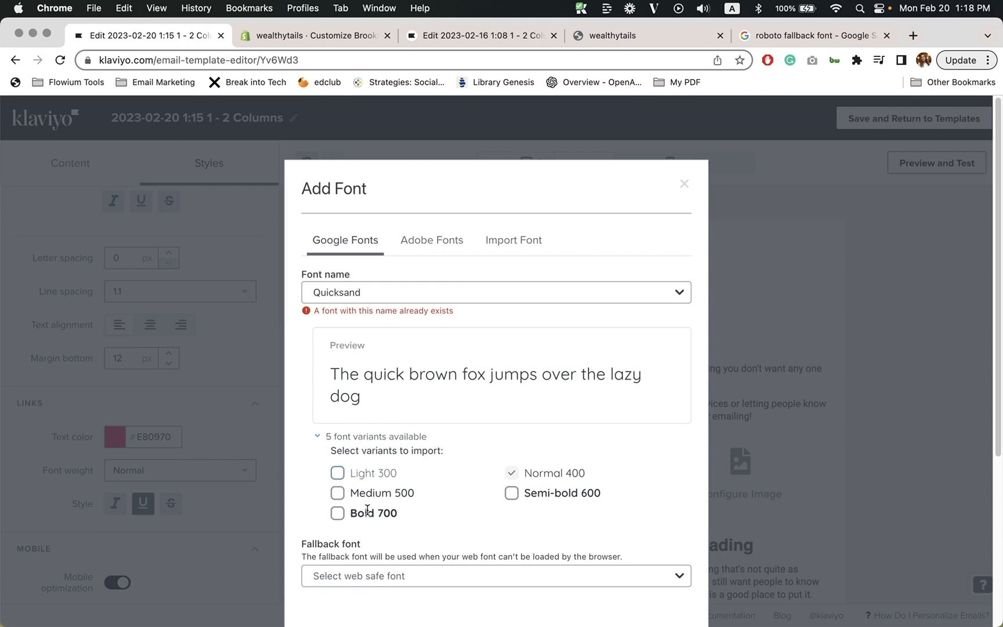
click(337, 512)
click(511, 493)
click(336, 512)
click(511, 493)
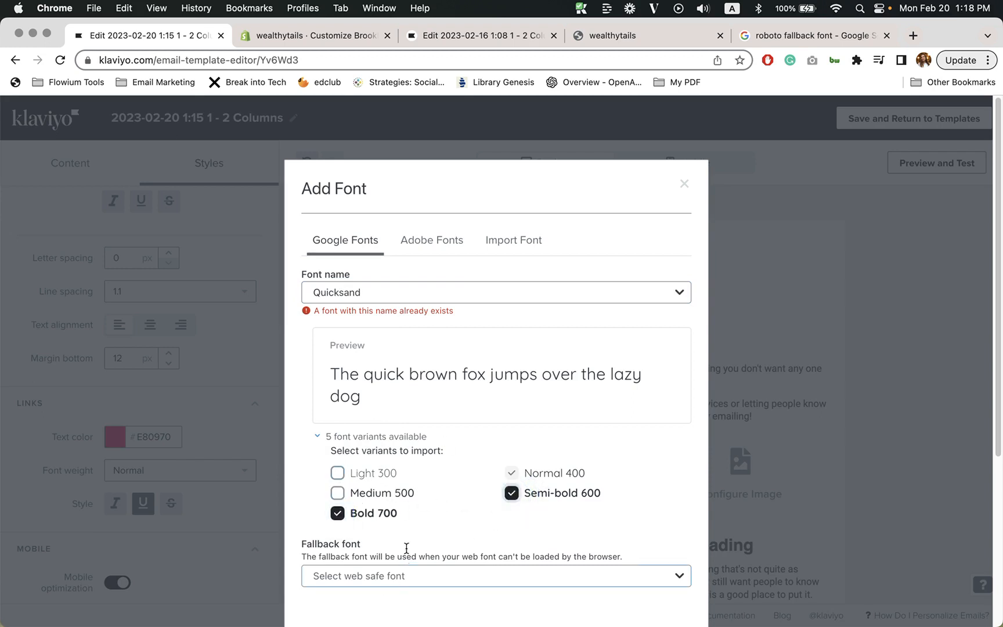
Step: Look through the web-safe fallback fonts and cancel adding the Quicksand font
scroll(406, 551, down, 2)
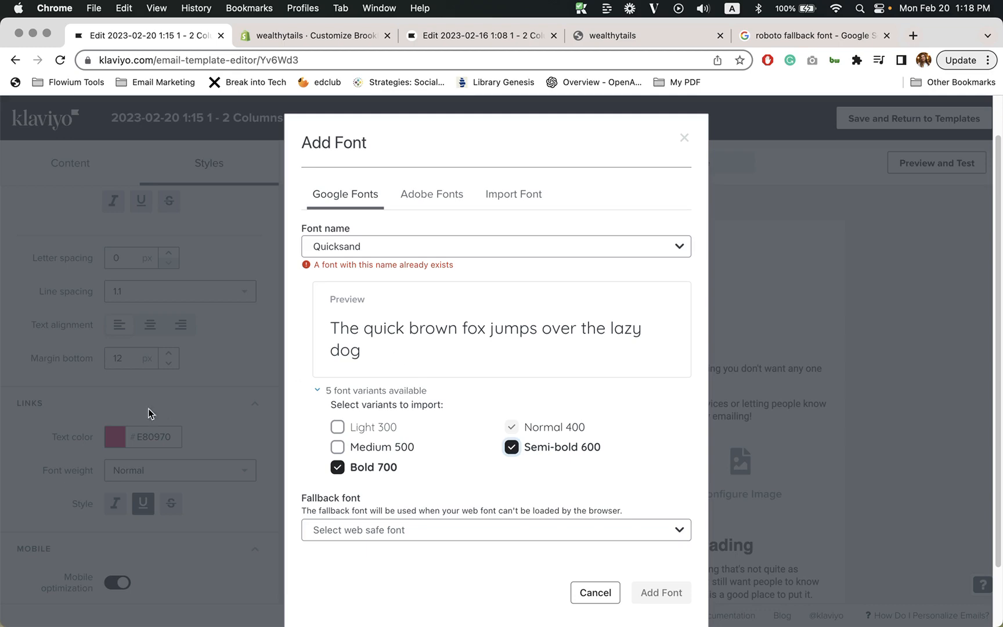
click(337, 531)
scroll(366, 450, down, 5)
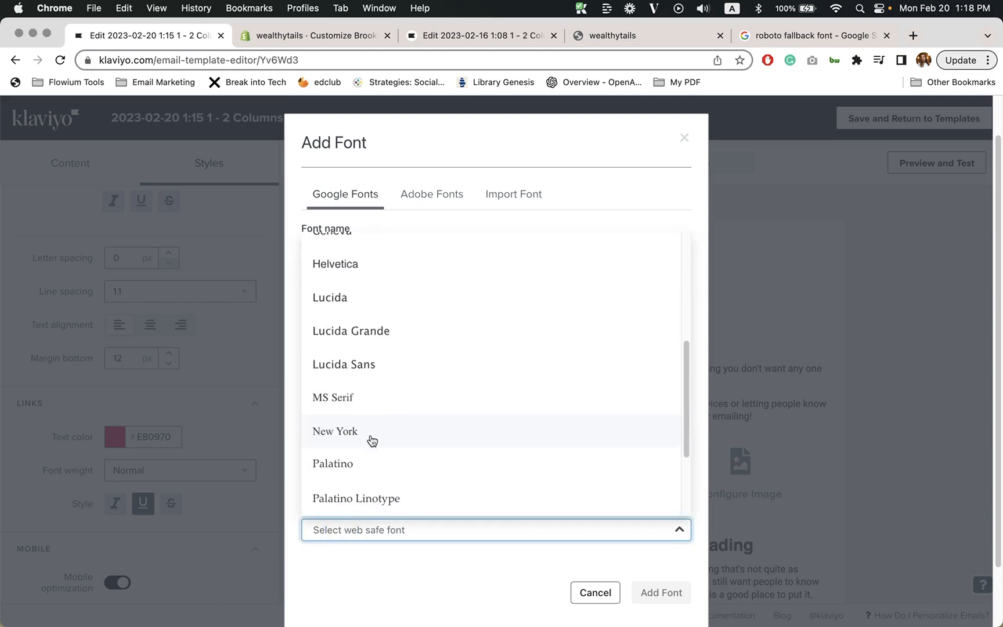
click(493, 583)
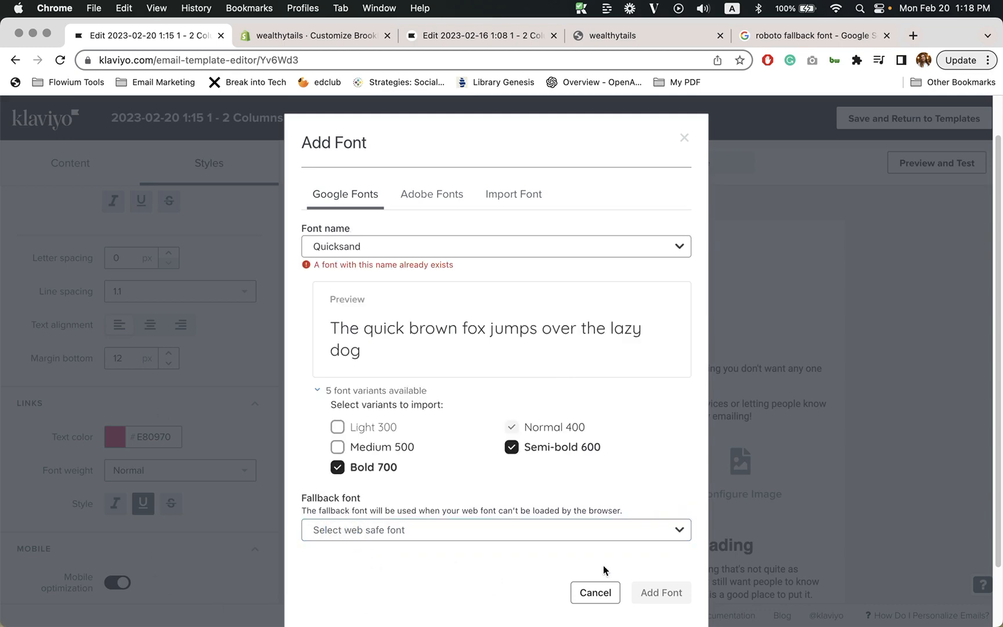
click(600, 593)
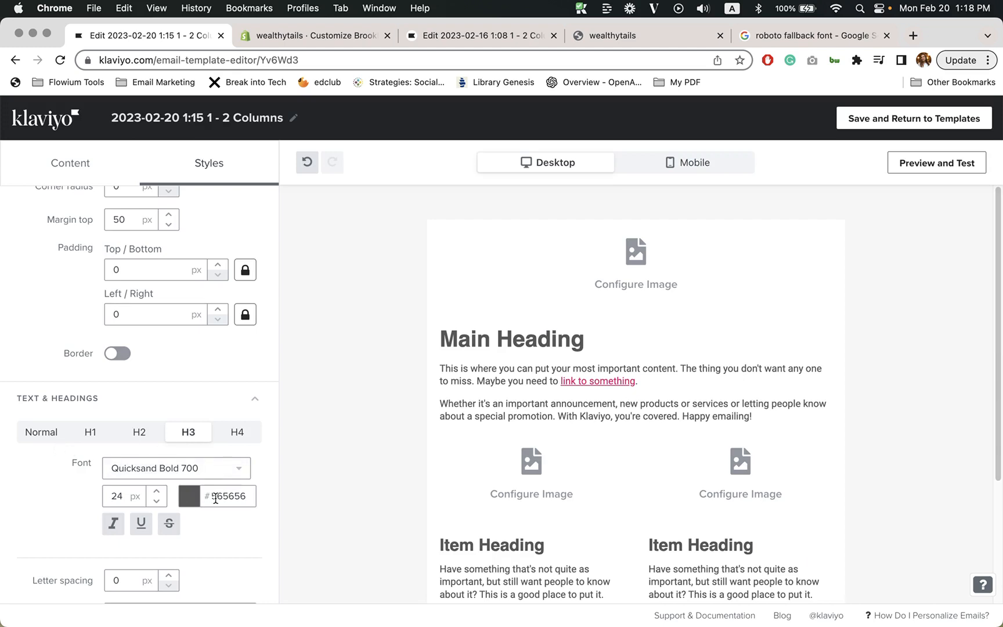
Step: Copy the headings color #321863 from the Shopify theme settings and apply it to the template's H3 style
click(239, 497)
click(246, 492)
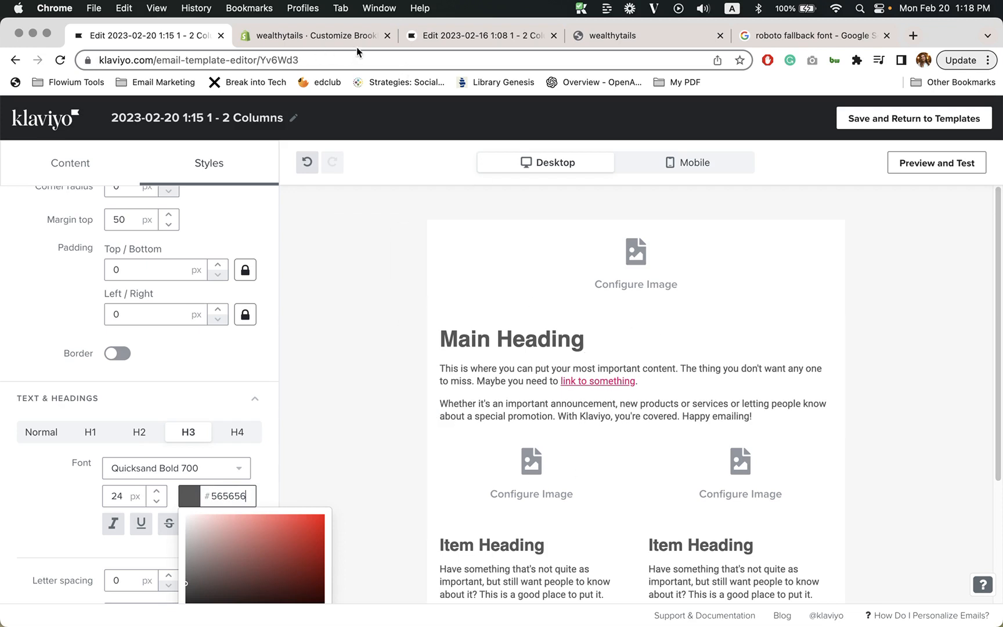
click(325, 36)
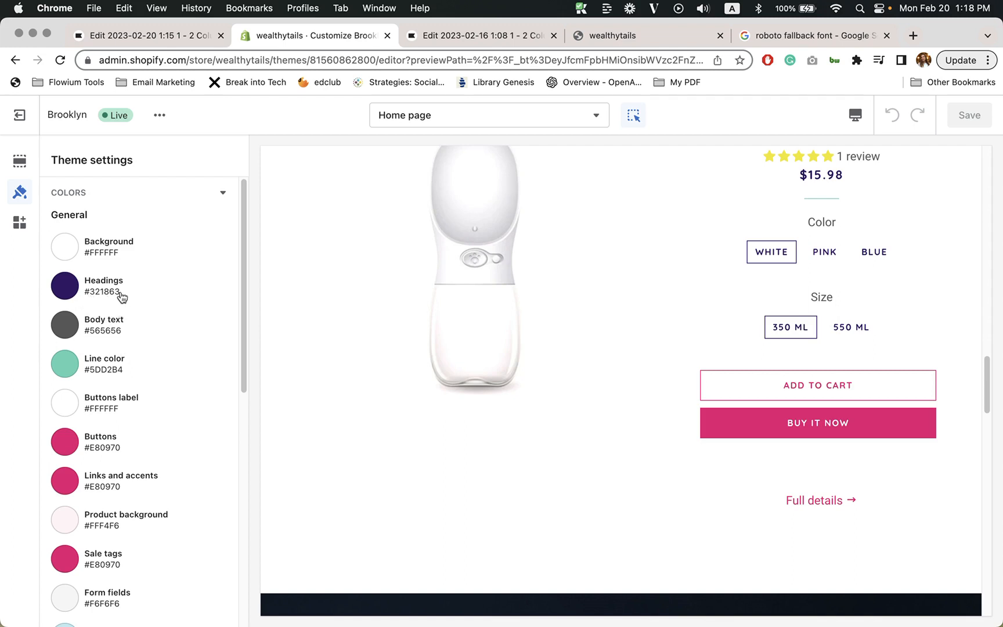
click(97, 293)
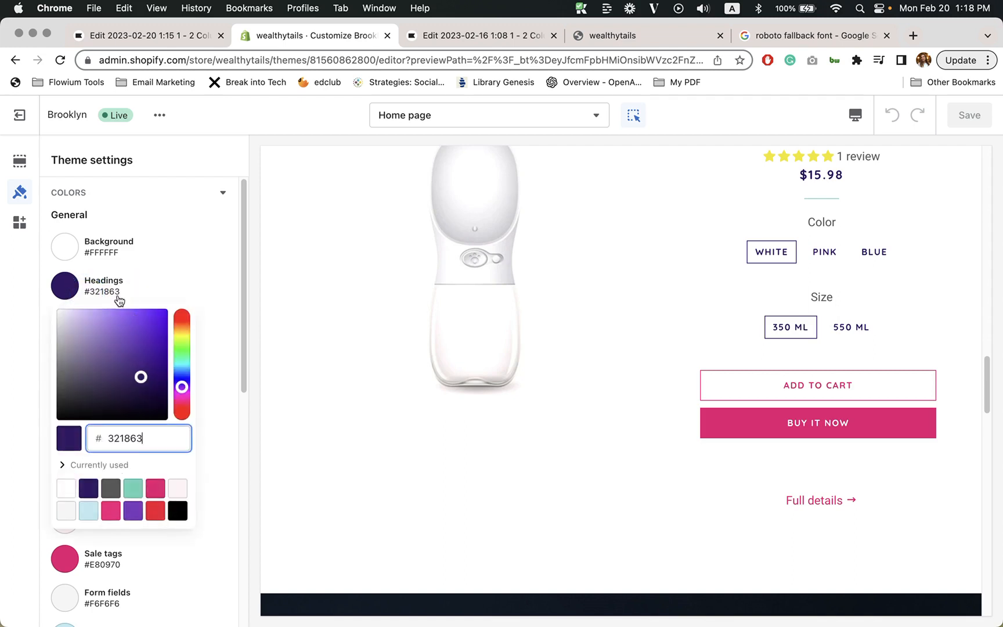
drag(121, 291, 89, 292)
key(ctrl+c)
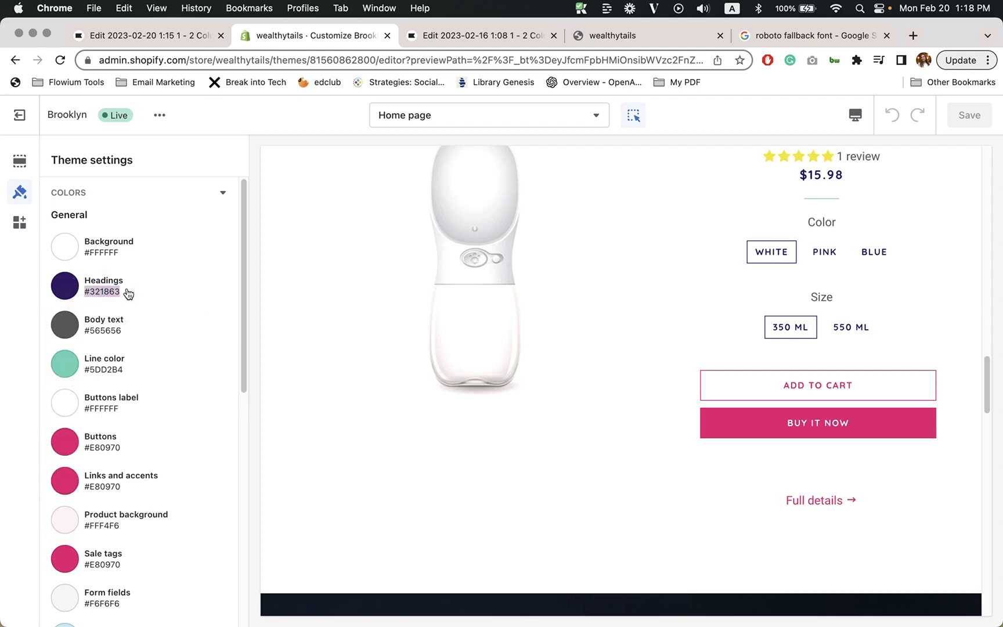
key(ctrl+shift+Tab)
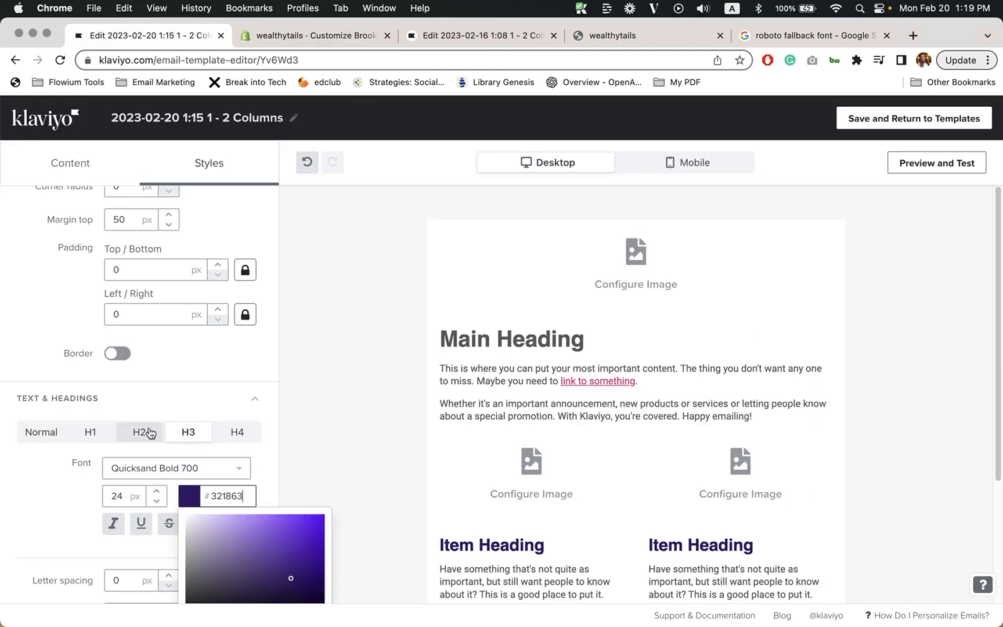
Step: Apply the copied color #321863 to the H2 and H1 heading styles
click(149, 432)
click(210, 495)
key(ctrl+v)
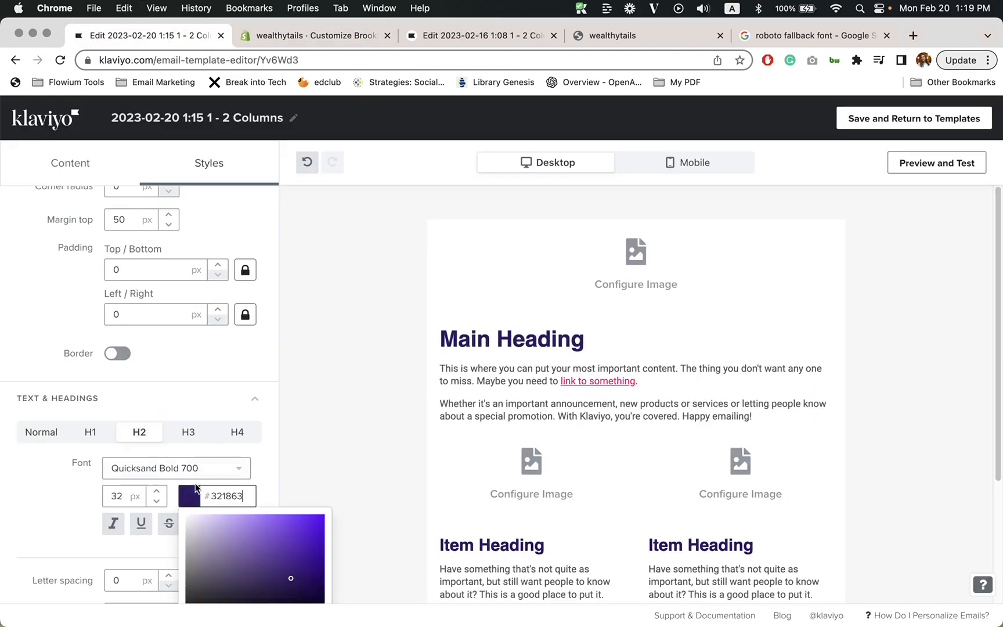
click(73, 432)
click(210, 496)
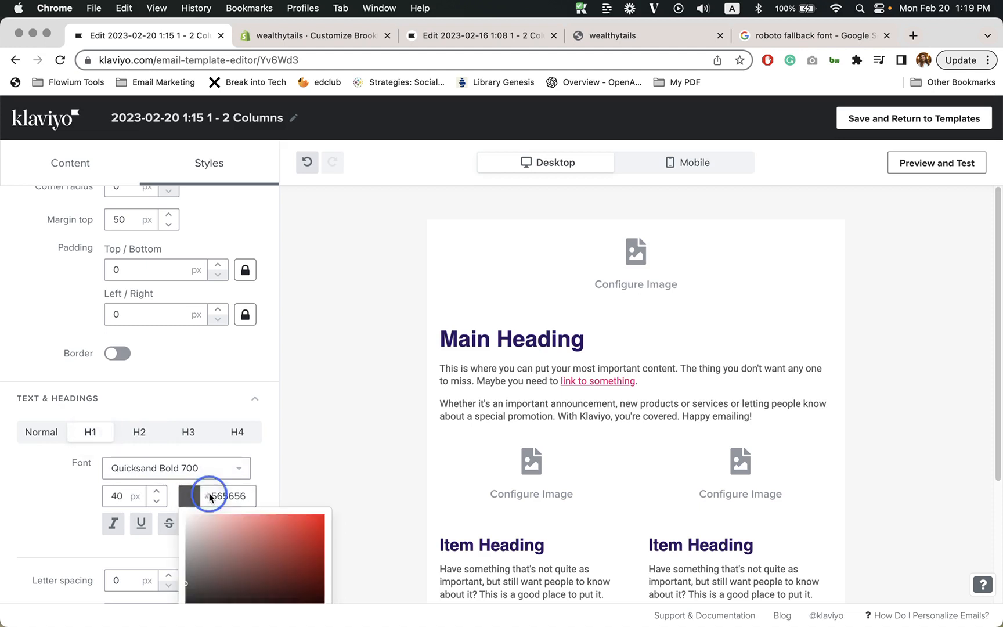
double_click(217, 495)
key(super+v)
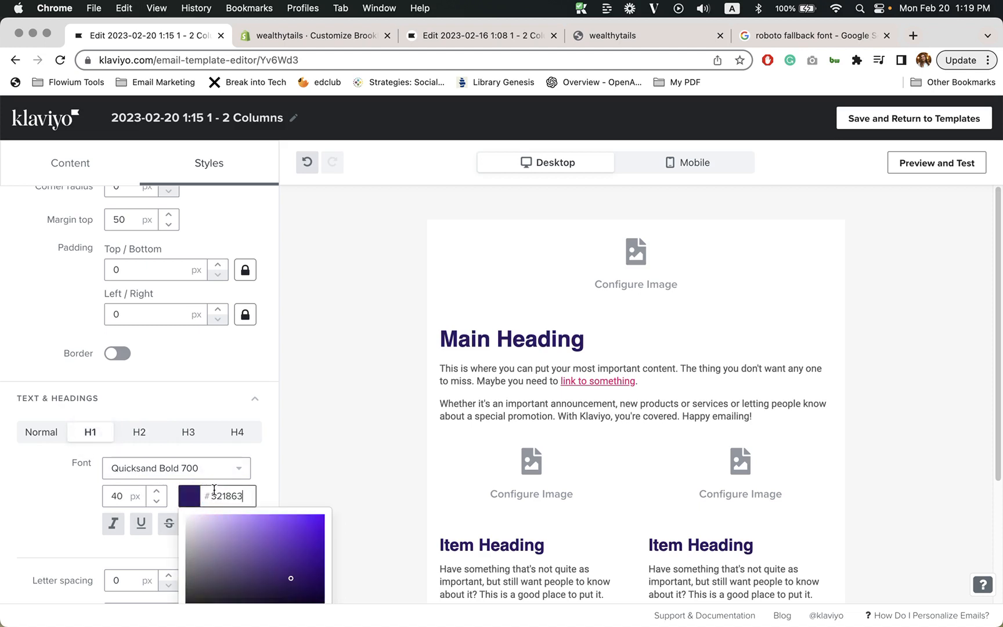
click(35, 473)
Step: Compare the normal text color with the Shopify theme's body text color and check the template's link color
click(48, 433)
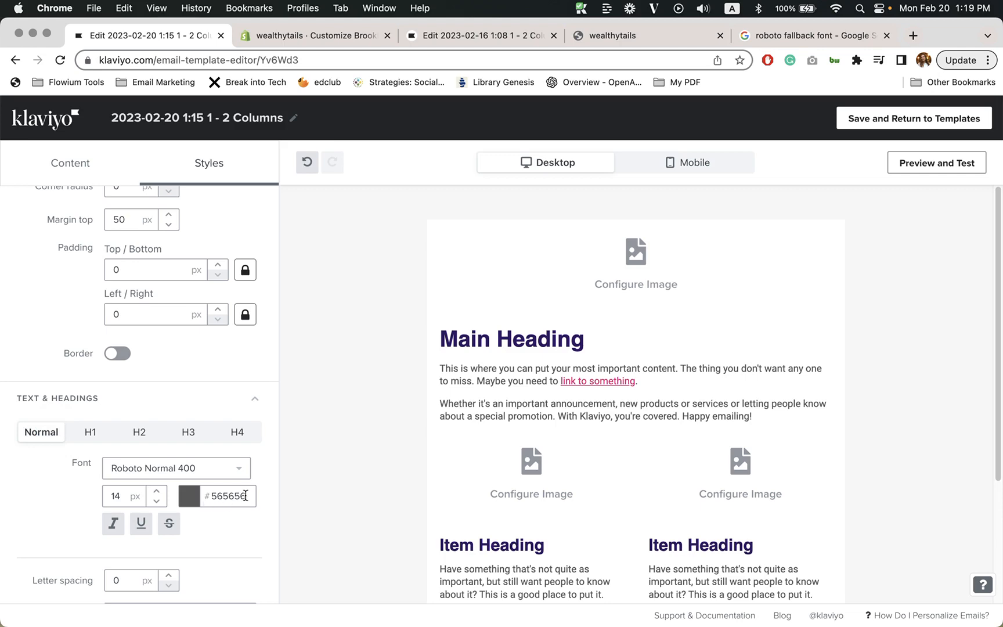
click(314, 34)
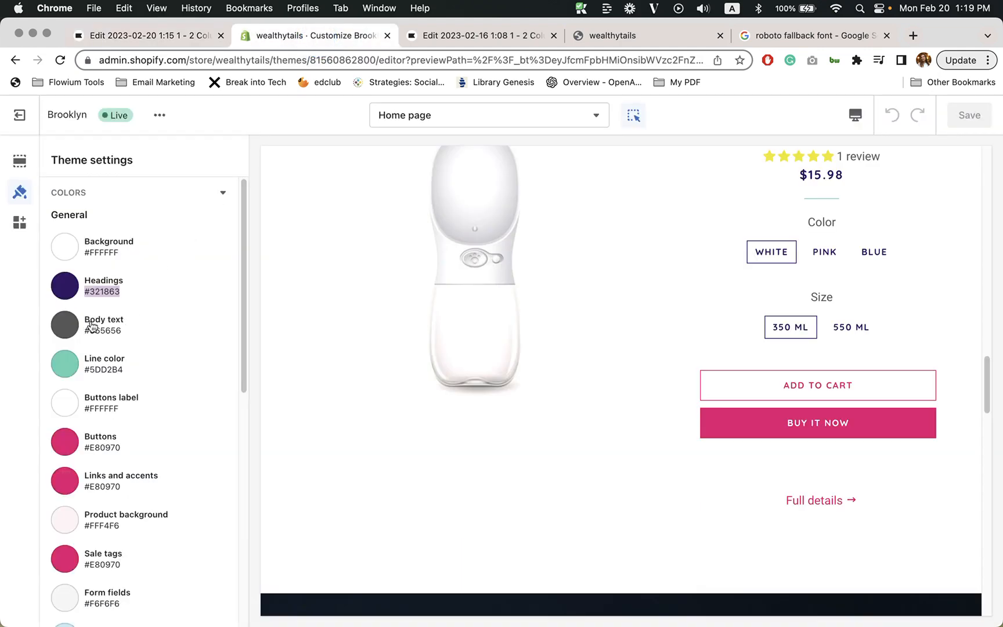
click(136, 35)
scroll(210, 516, down, 2)
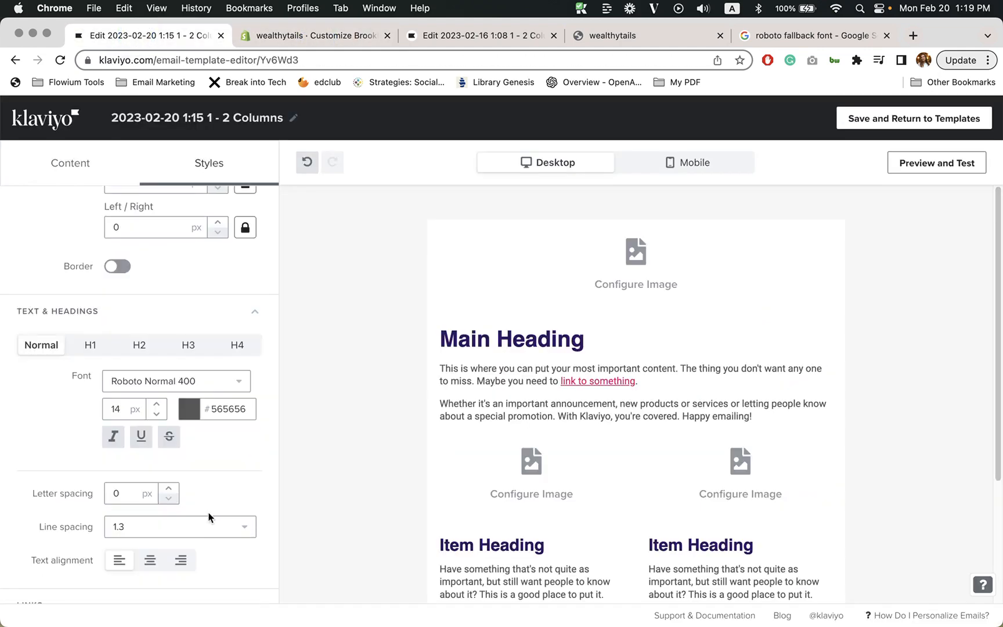
scroll(195, 491, down, 4)
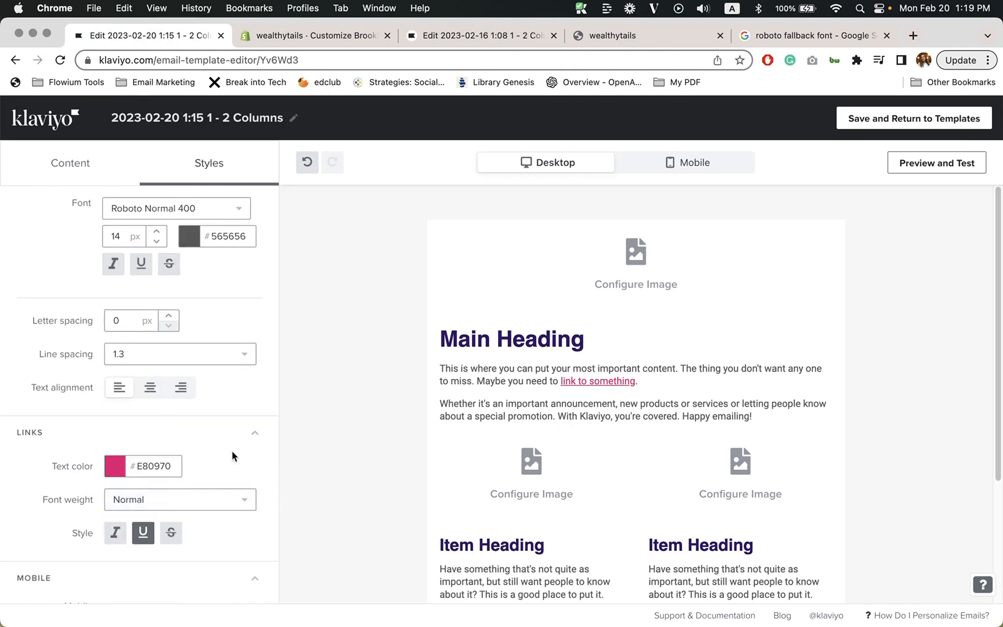
click(178, 469)
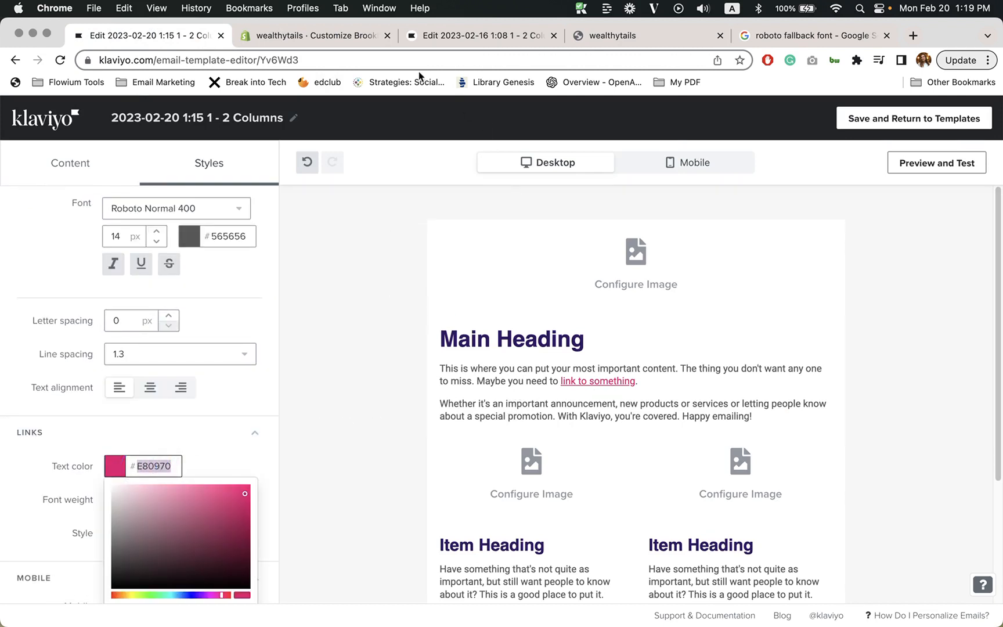
click(215, 458)
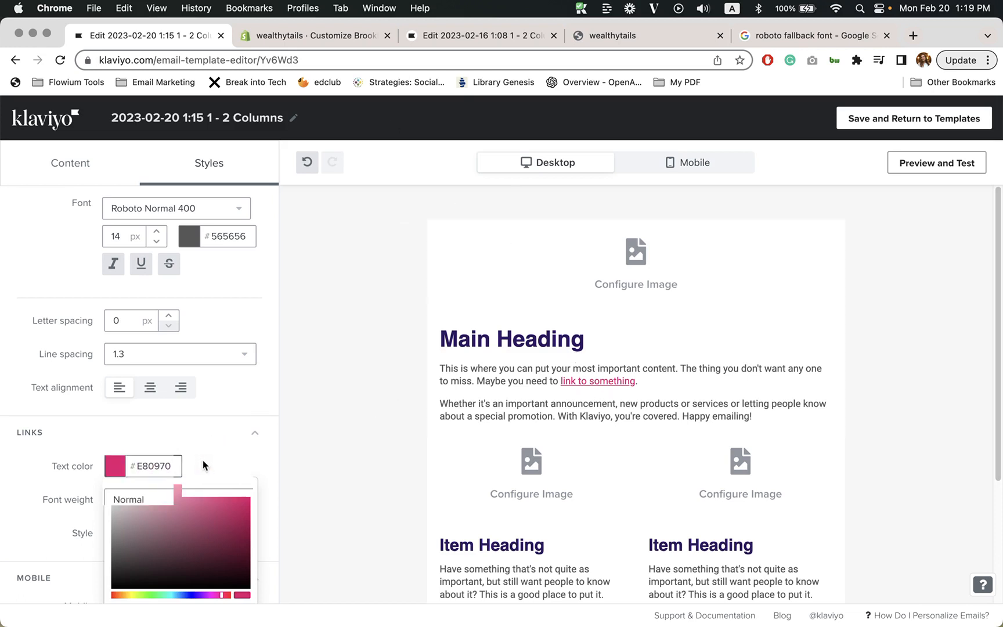
Step: Switch to the mobile preview and set the H1 mobile text size to 36 px
scroll(177, 430, down, 4)
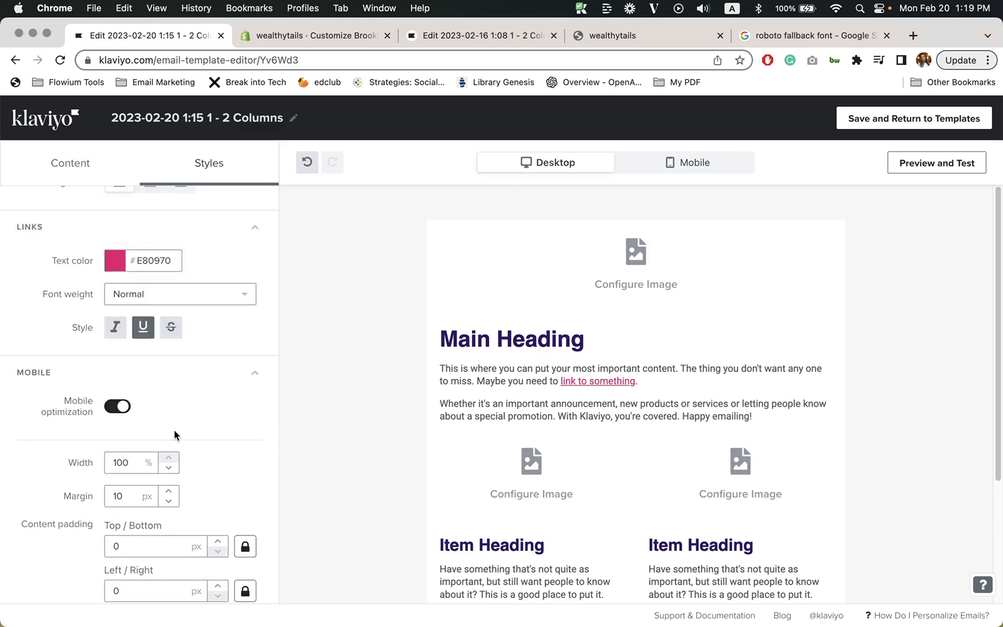
scroll(176, 434, down, 1)
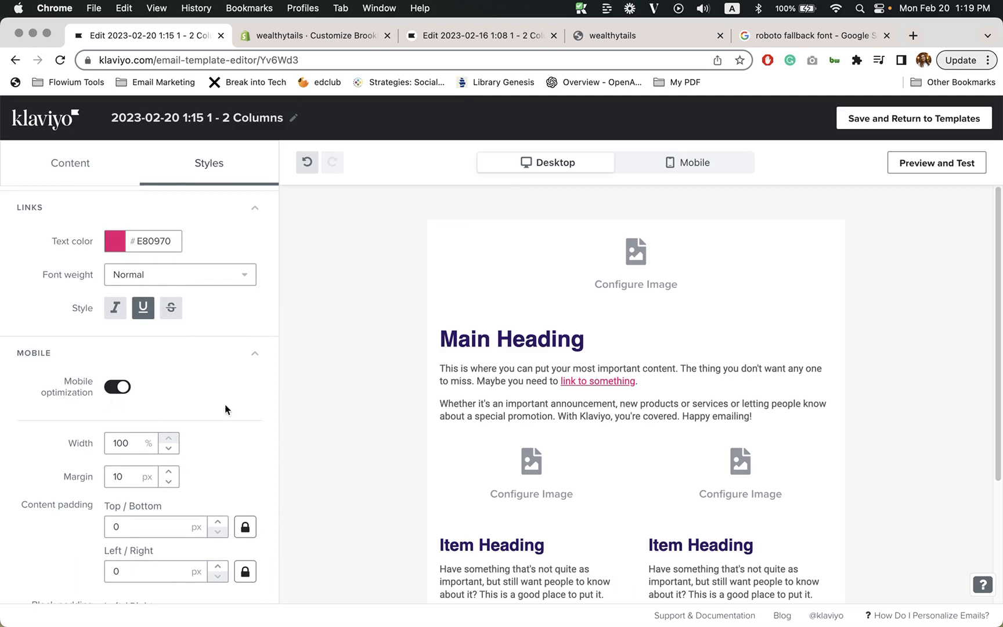
click(673, 164)
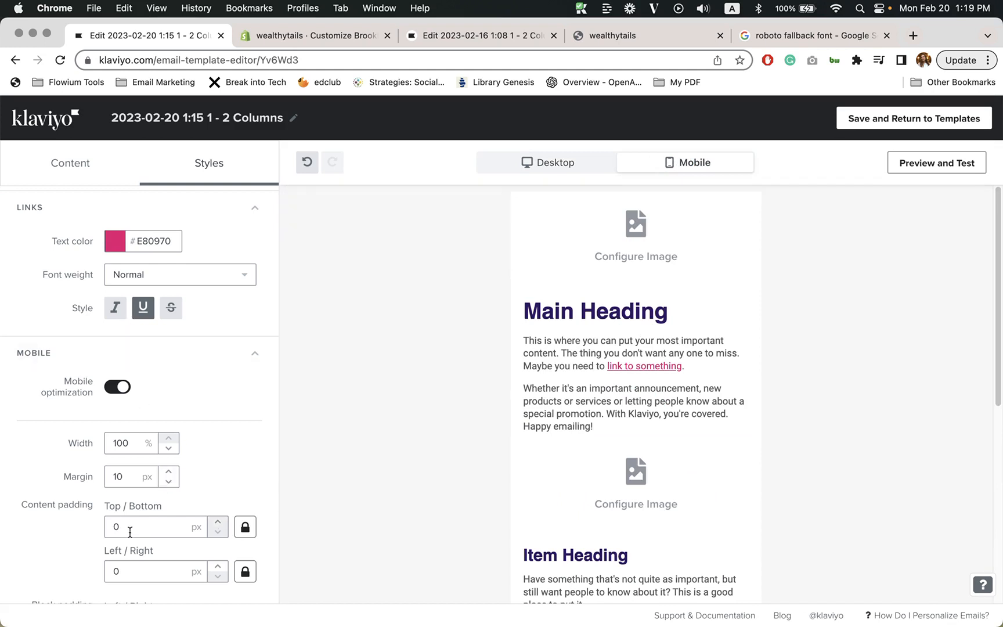
scroll(134, 499, down, 5)
click(89, 522)
scroll(188, 518, down, 2)
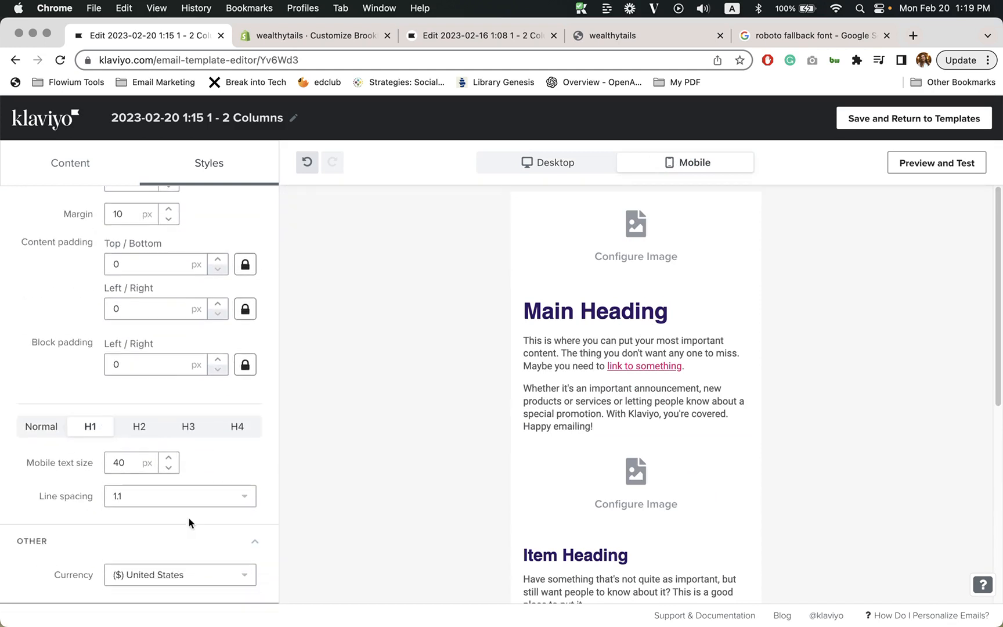
click(176, 473)
click(176, 474)
click(175, 473)
click(175, 473)
scroll(442, 482, down, 3)
scroll(415, 484, up, 3)
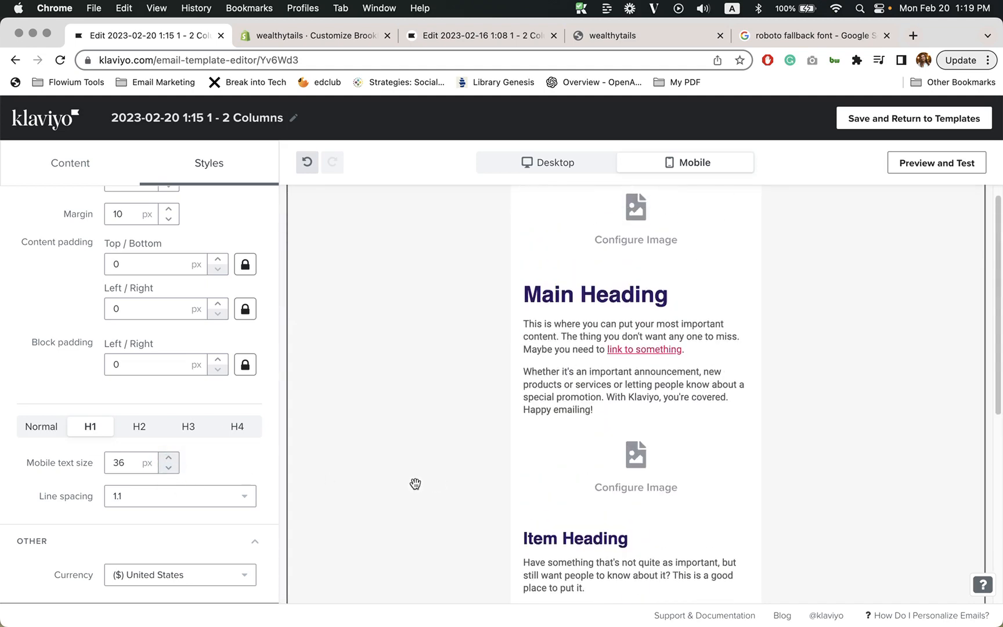
Step: Set the H2 mobile text size to 28 px
click(138, 426)
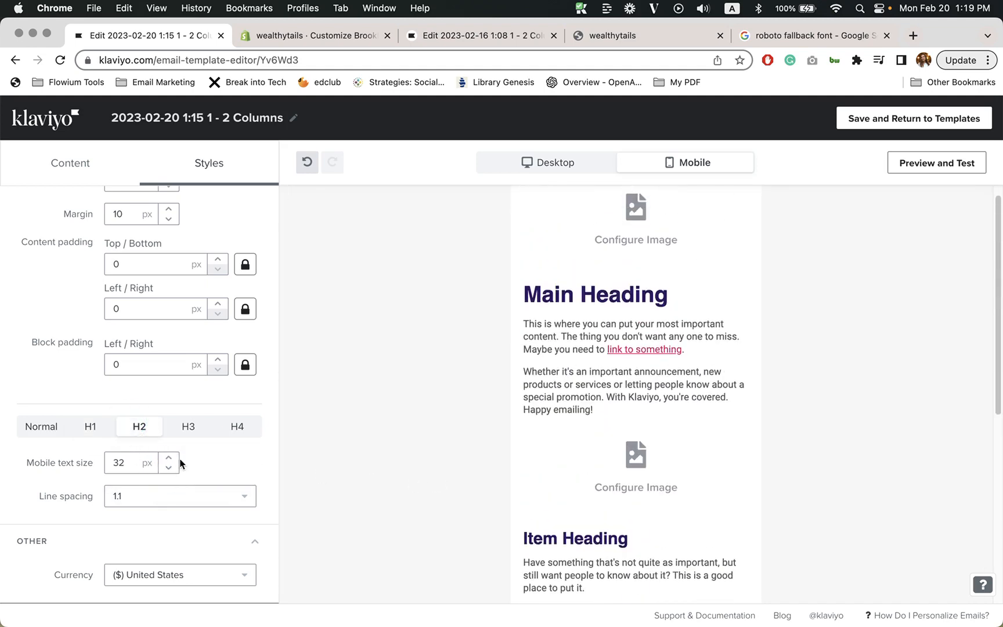
click(169, 468)
click(169, 468)
click(169, 468)
click(169, 468)
click(168, 467)
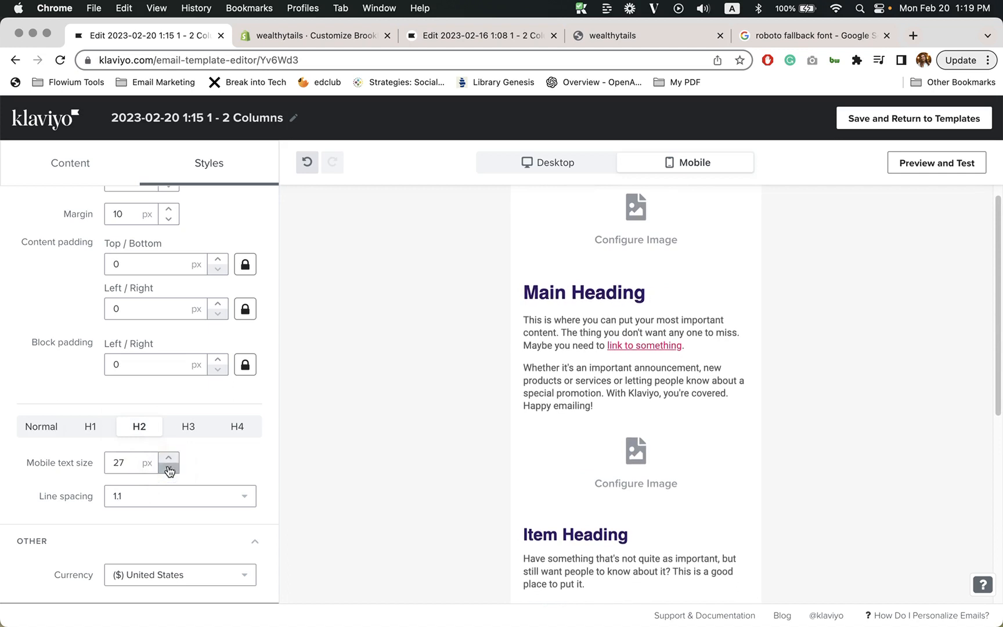
click(168, 457)
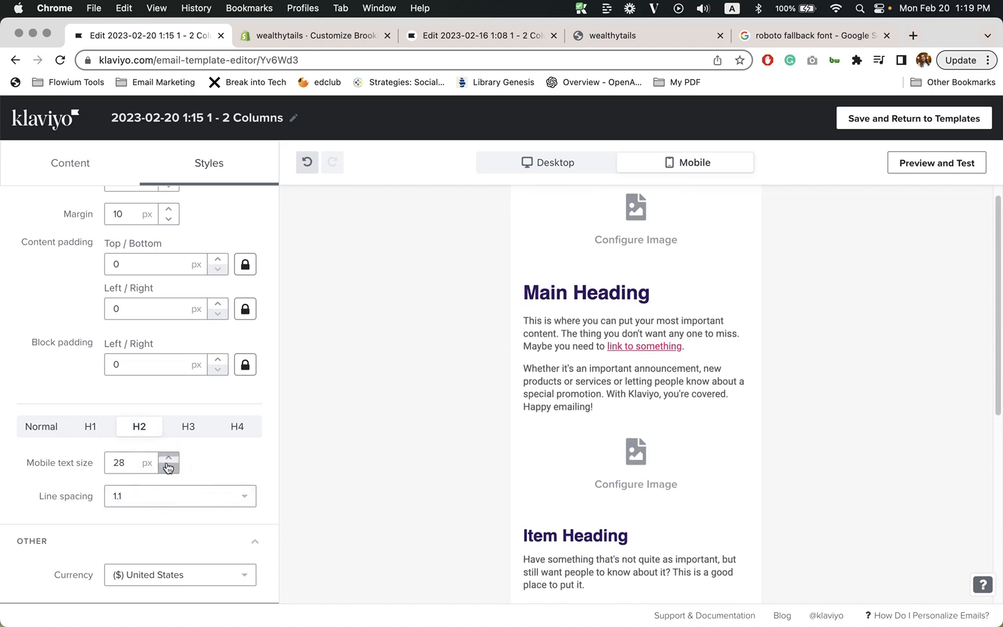
Step: Set the H3 mobile text size to 20 px
click(174, 428)
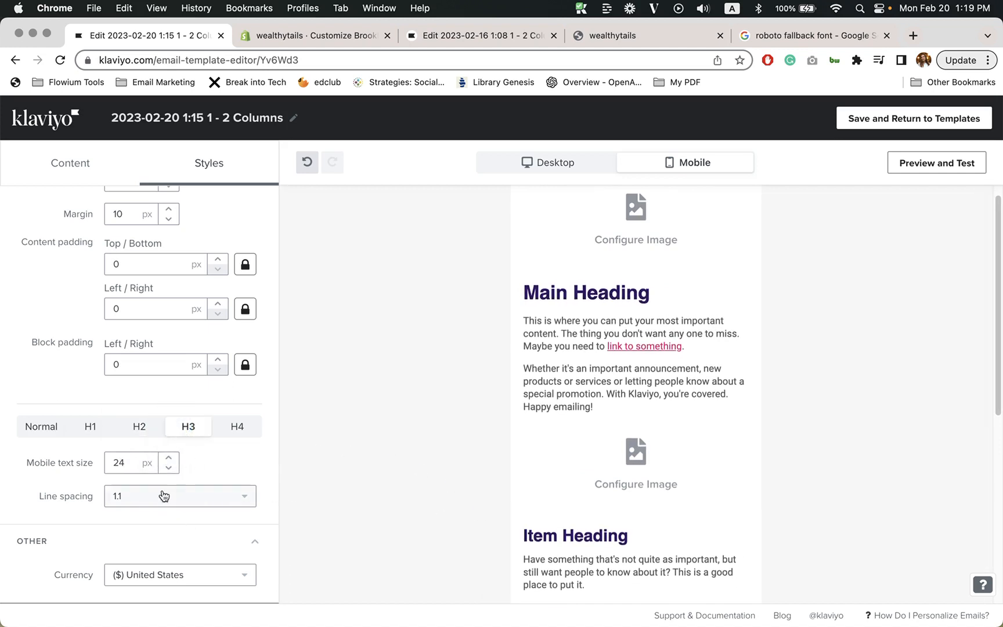
click(169, 468)
click(169, 468)
click(169, 468)
click(168, 468)
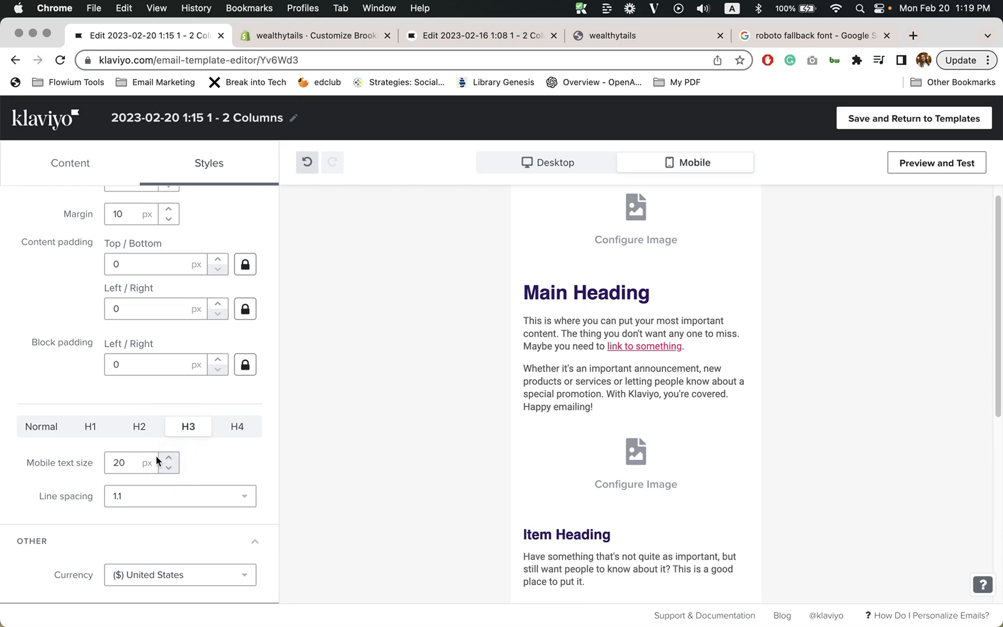
Step: Reduce the H2 mobile text size to 25 px
click(139, 427)
click(169, 467)
click(169, 468)
click(169, 468)
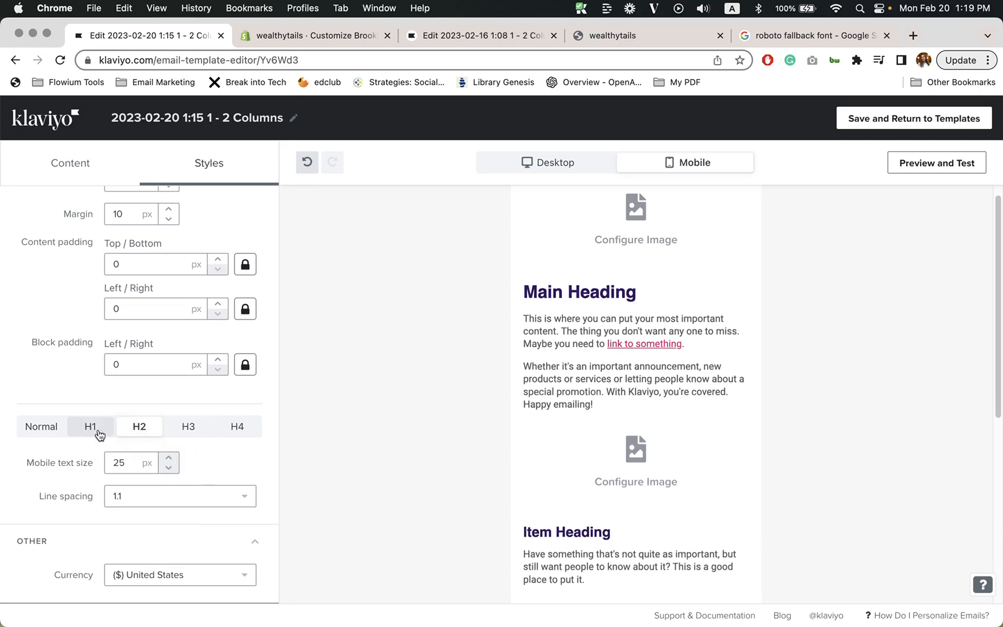
Step: Reduce the H1 mobile text size to 30 px
click(90, 427)
click(169, 468)
click(169, 468)
click(169, 467)
click(168, 468)
click(168, 468)
click(169, 467)
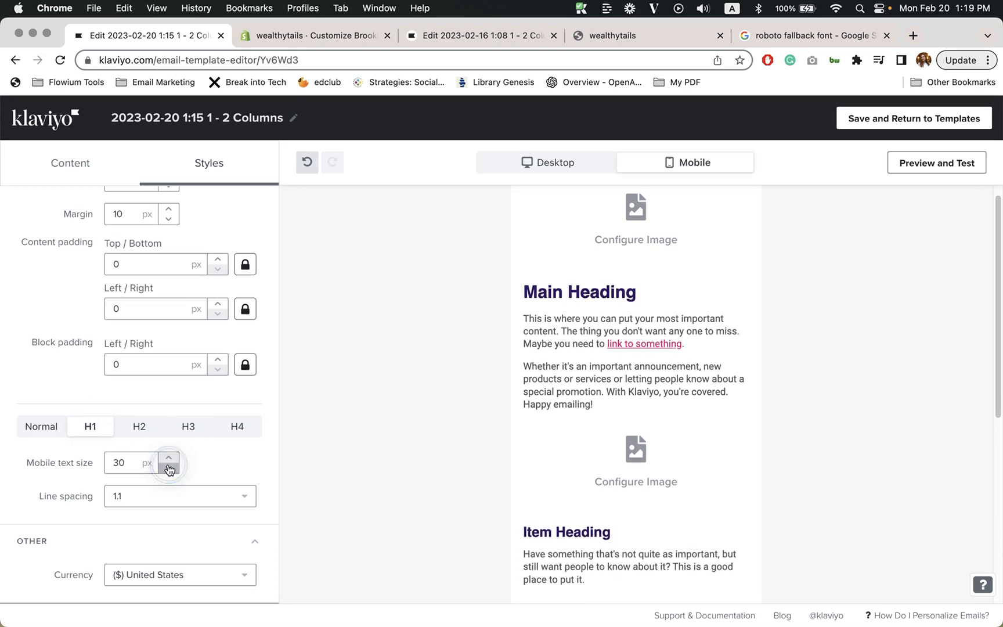
click(169, 468)
click(169, 455)
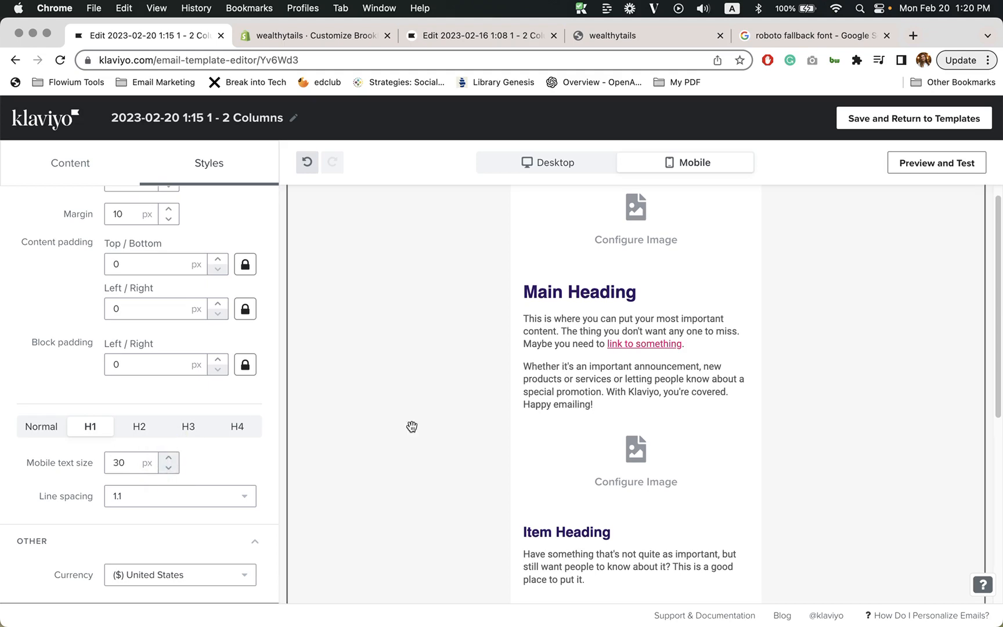
Step: Set the mobile size of normal text to 12 px and return to the desktop preview
scroll(524, 428, down, 6)
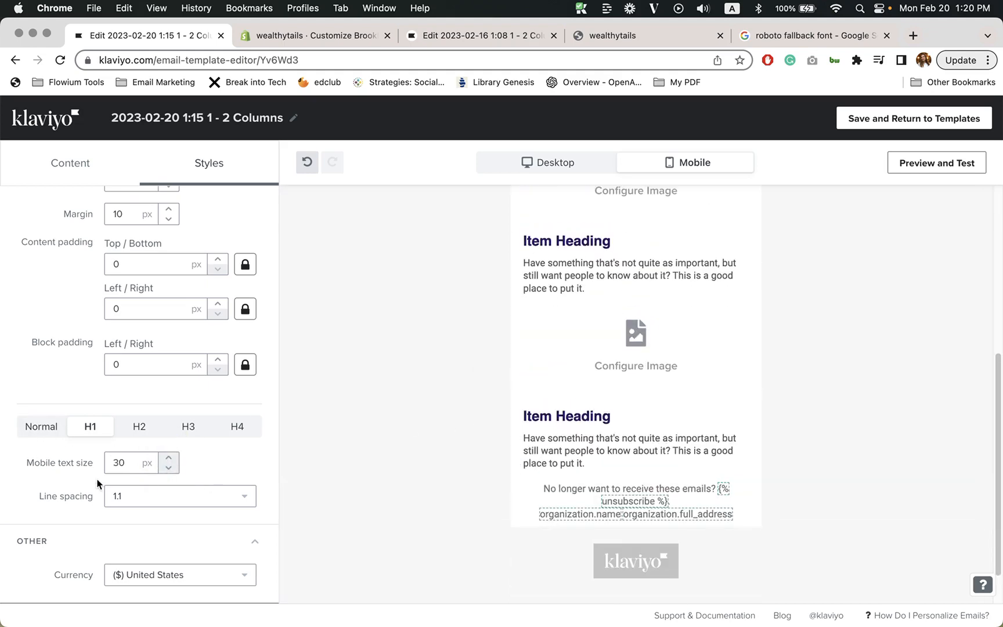
click(41, 427)
scroll(490, 413, up, 5)
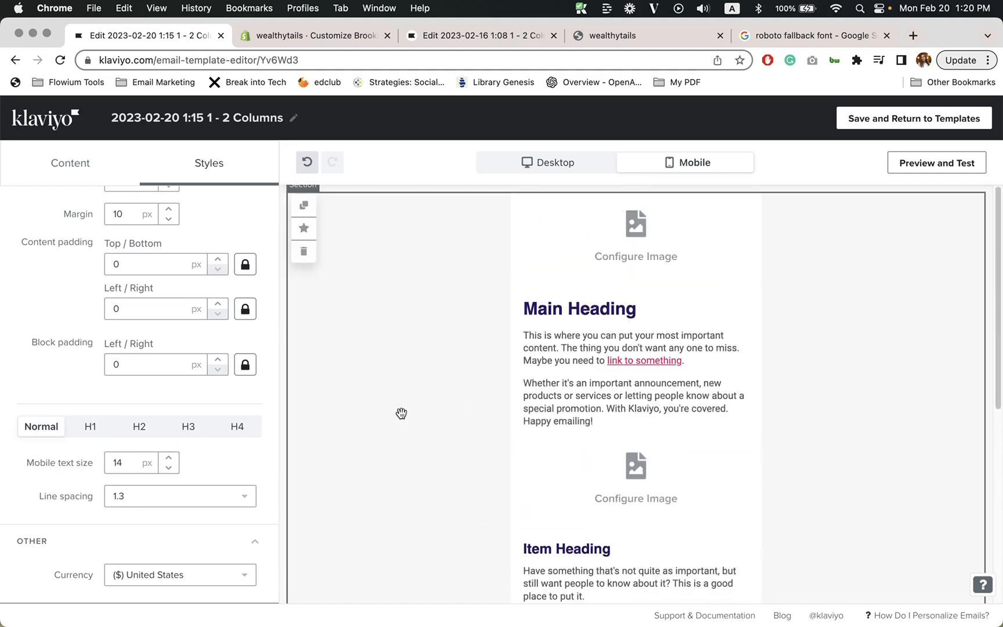
click(169, 467)
click(169, 468)
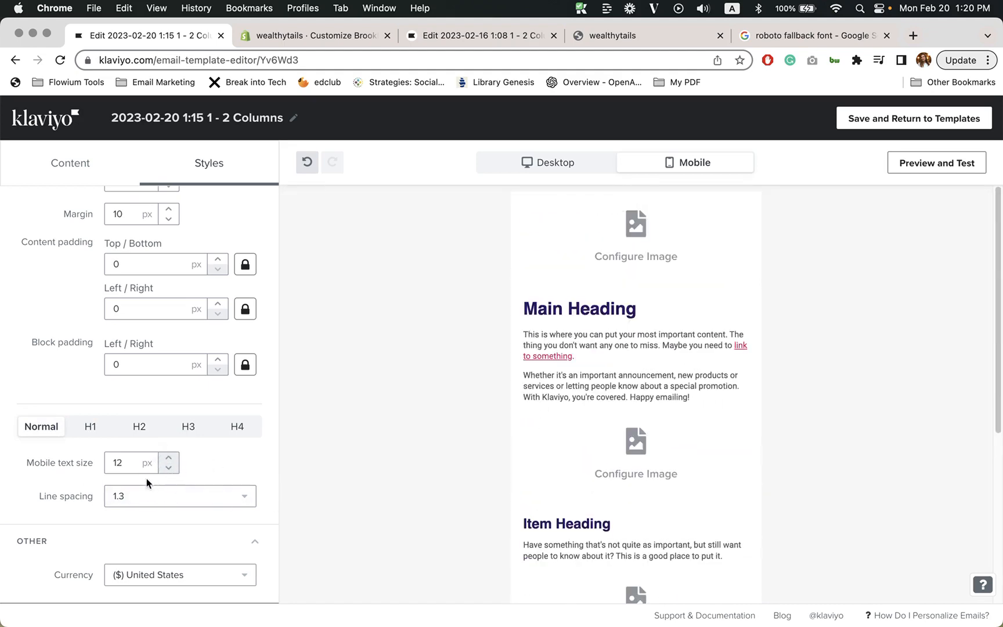
click(530, 161)
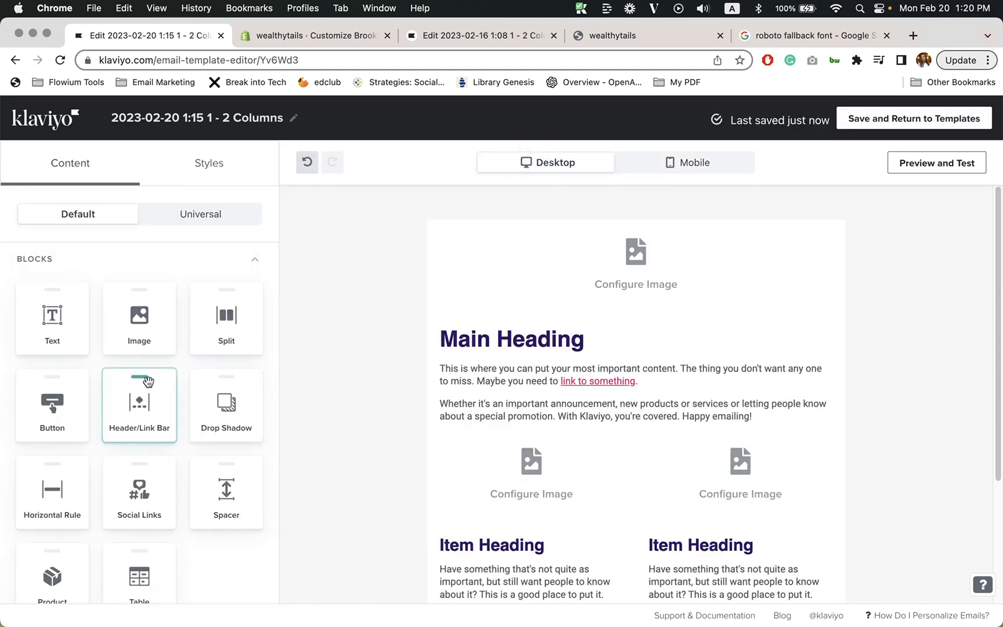
Step: Add a section at the very start of the template and place a Header/Link Bar block in it
scroll(227, 395, down, 5)
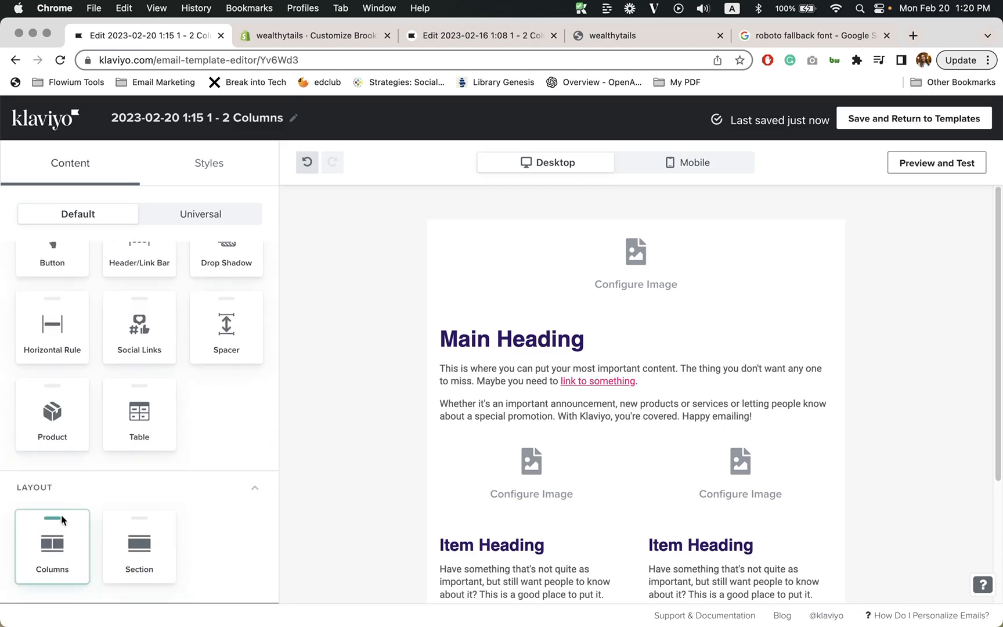
drag(148, 548, 641, 238)
scroll(140, 432, up, 4)
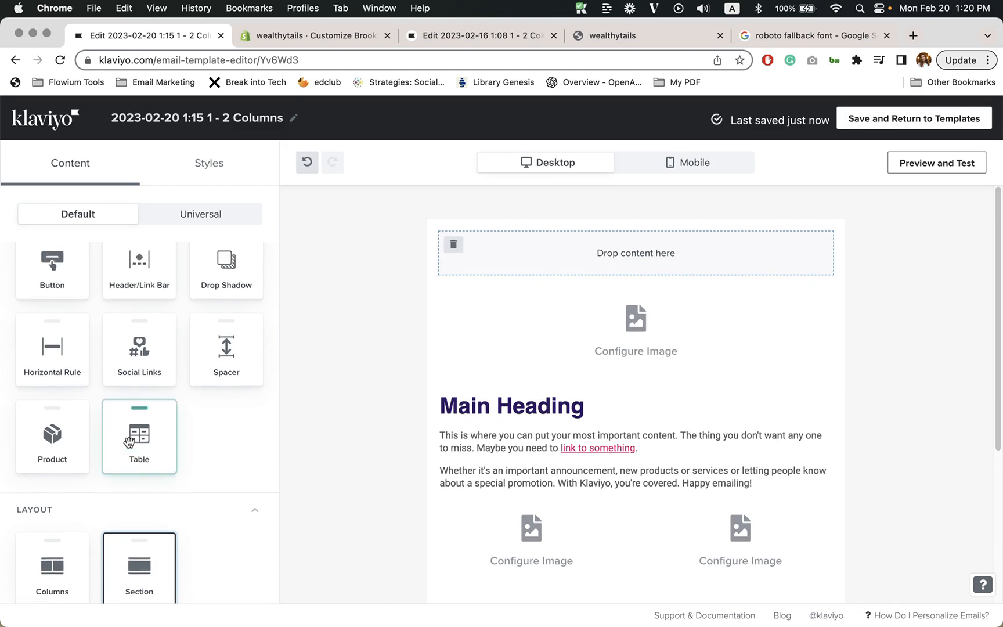
drag(128, 366, 647, 259)
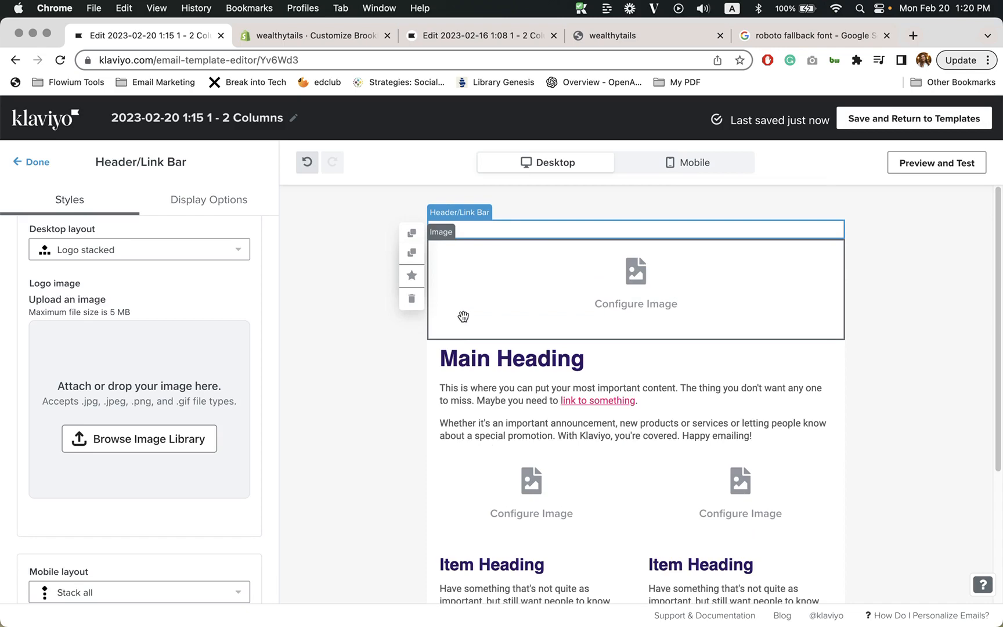
Step: Insert the wealthy tails logo_transparent PNG from the image library as the header logo
click(134, 445)
scroll(520, 376, down, 5)
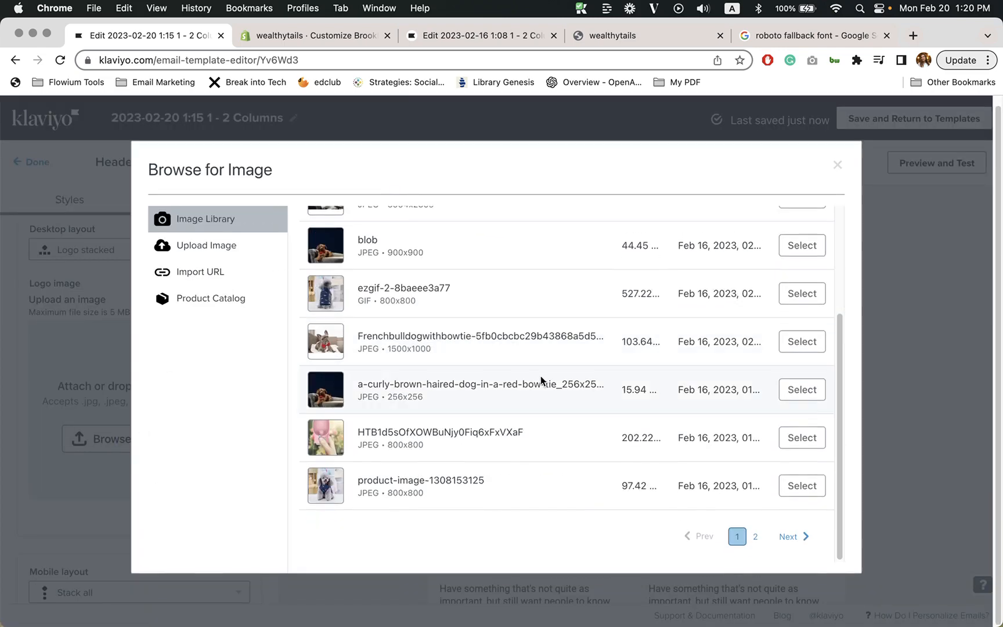
click(808, 535)
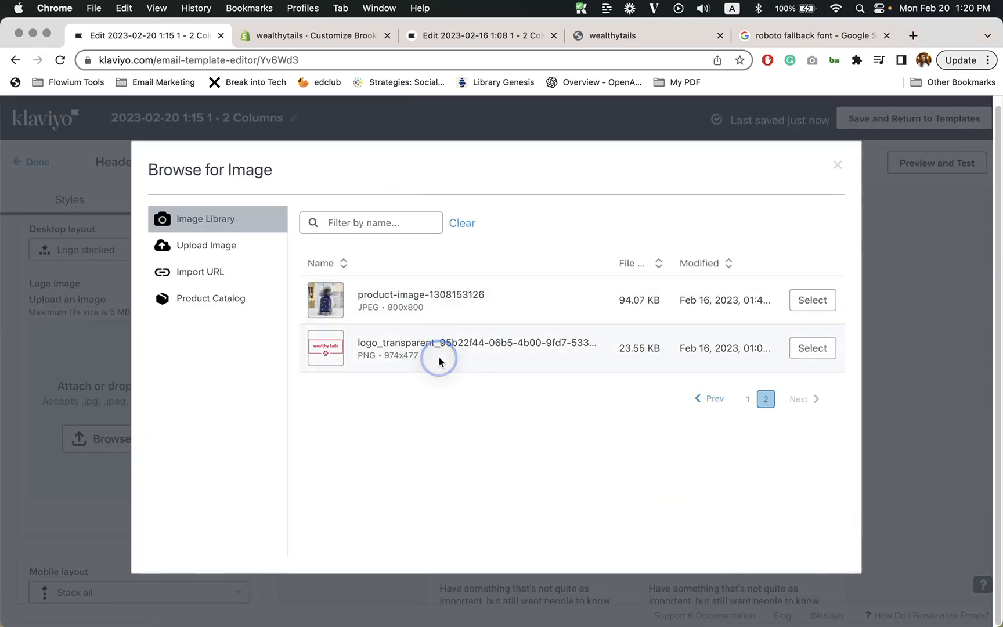
click(801, 352)
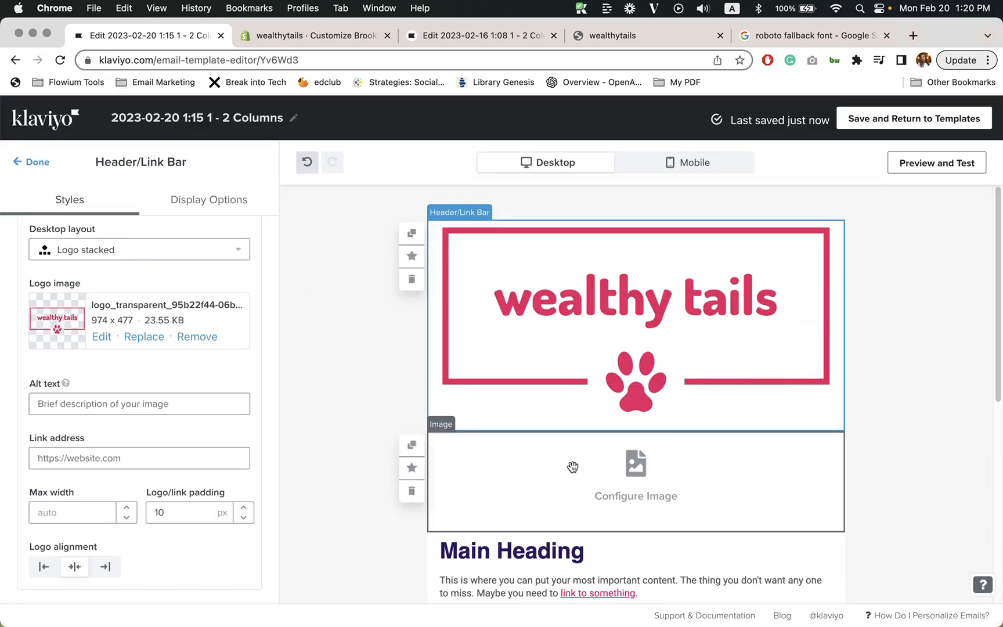
Step: Set the header logo's maximum width to 120 px
click(73, 514)
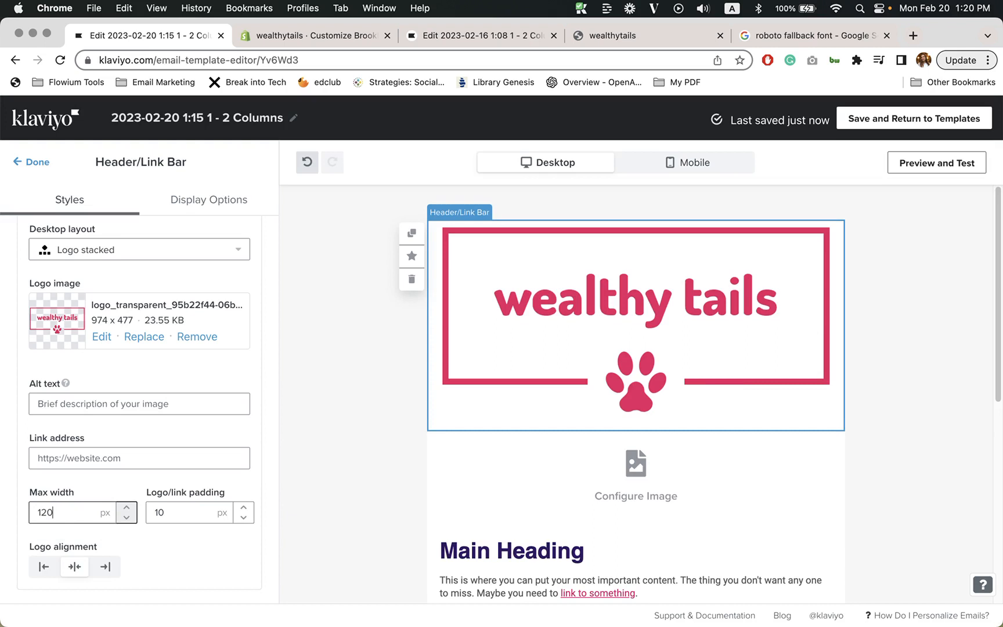
text(120)
click(190, 561)
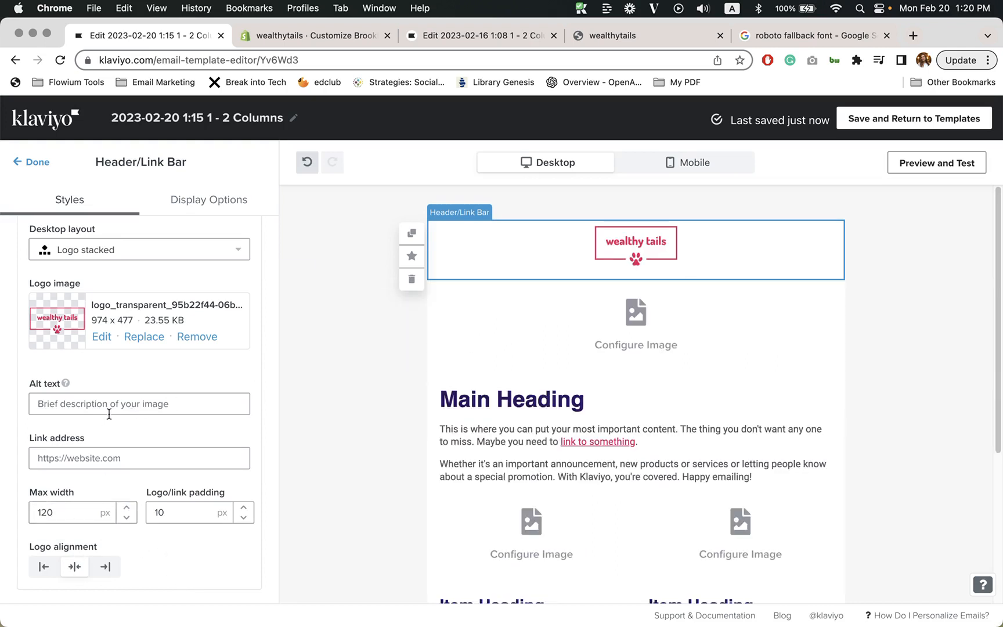
click(124, 401)
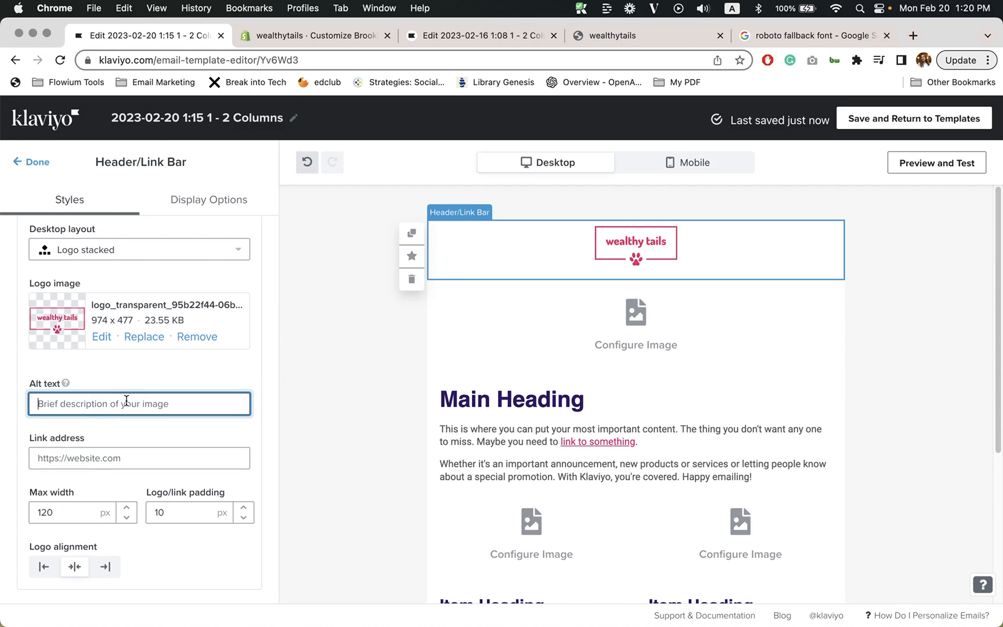
text(Wealthy Ta)
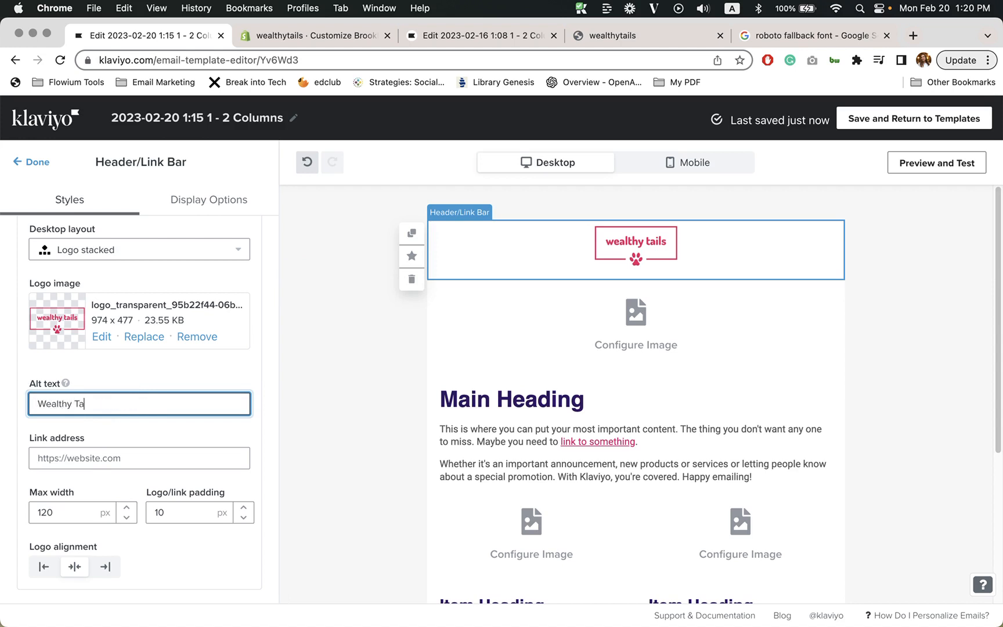
text(ils logo)
key(Tab)
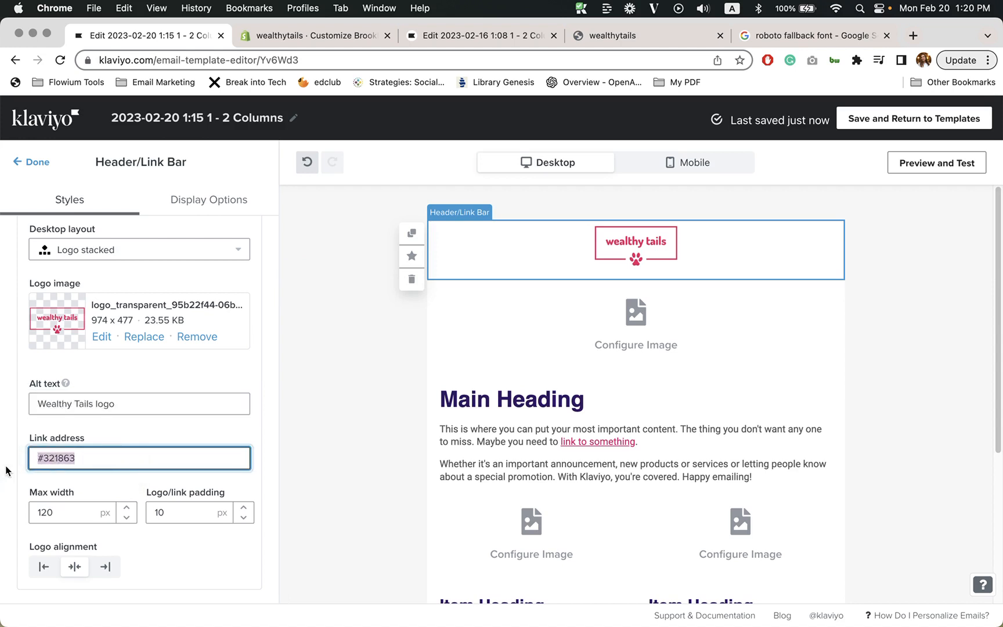
click(638, 36)
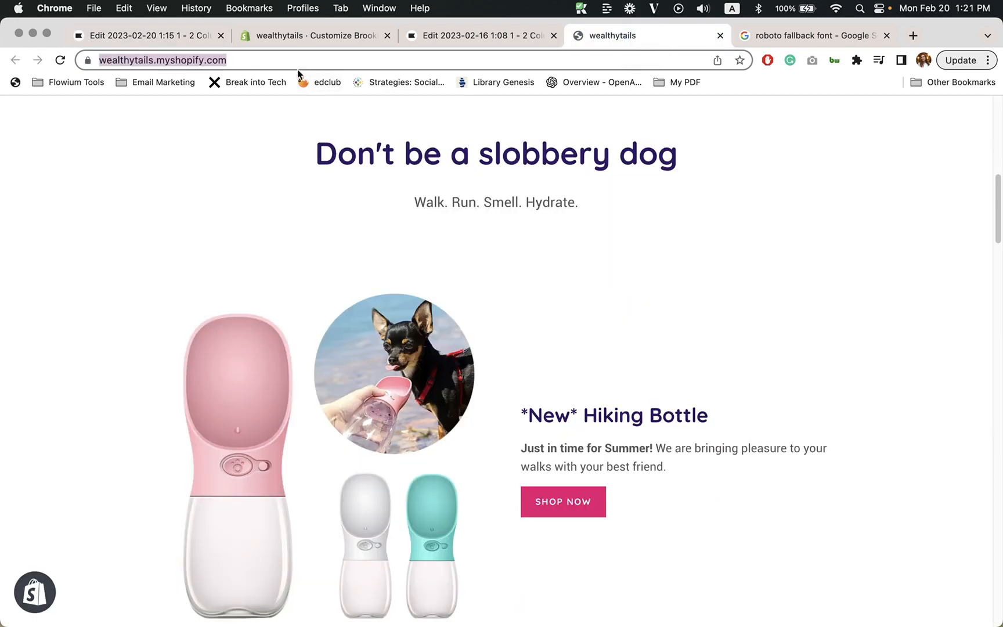
click(156, 37)
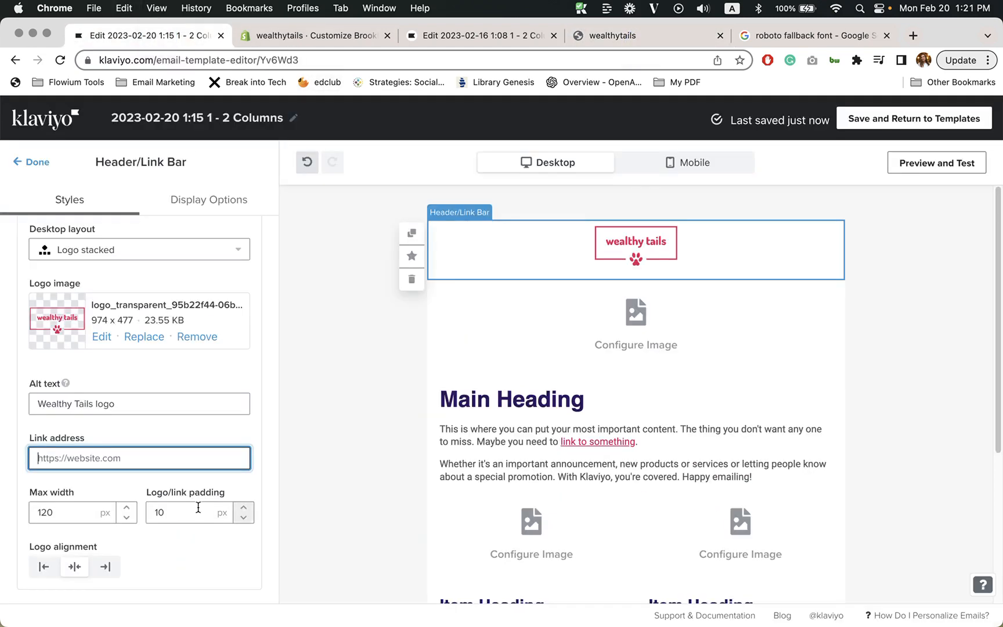
text(https://wealthytails.myshopify.com/)
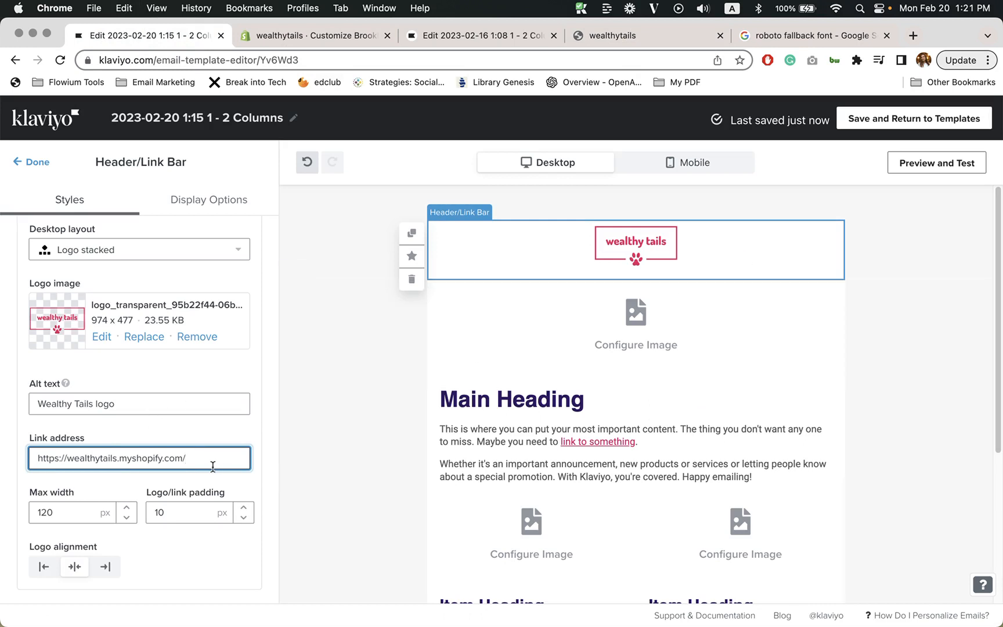
Step: Set the header's desktop layout to Logo inline
click(136, 249)
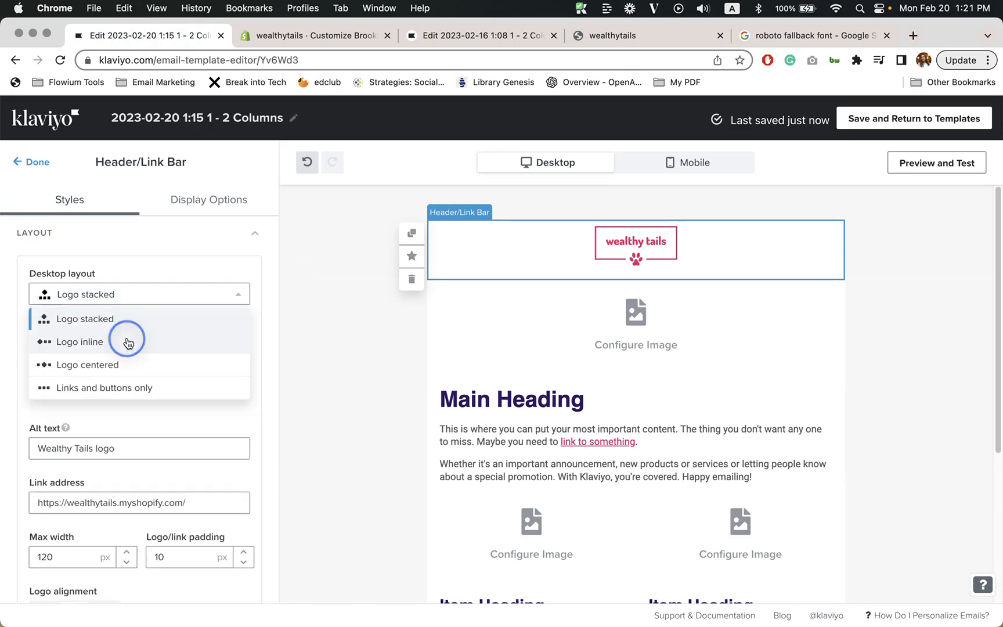
click(127, 340)
scroll(8, 469, down, 3)
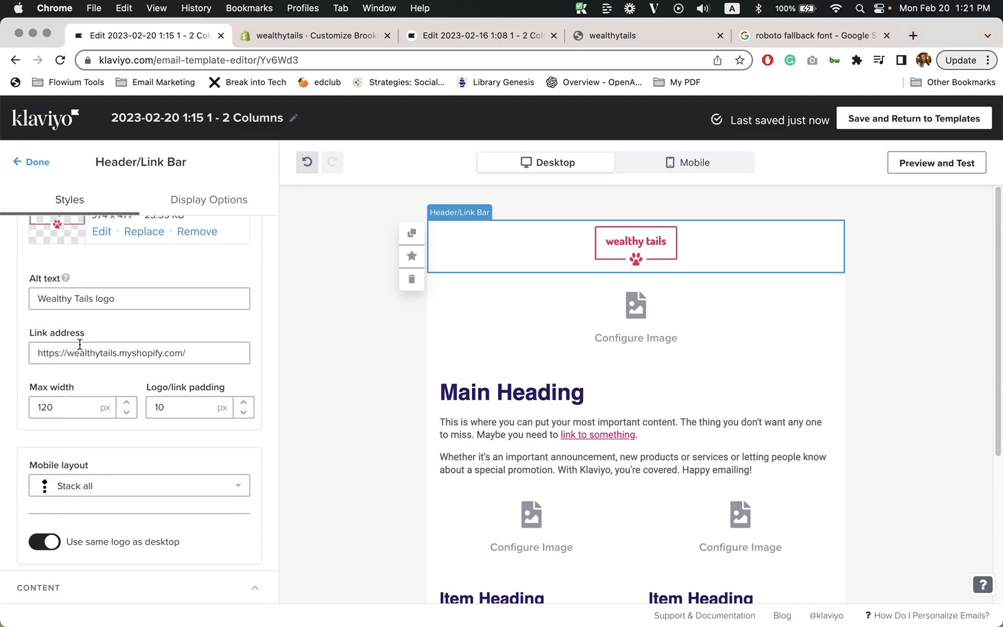
scroll(113, 464, up, 3)
Step: Try the Logo stacked desktop layout with the logo aligned left, and return the header to Logo inline
click(129, 295)
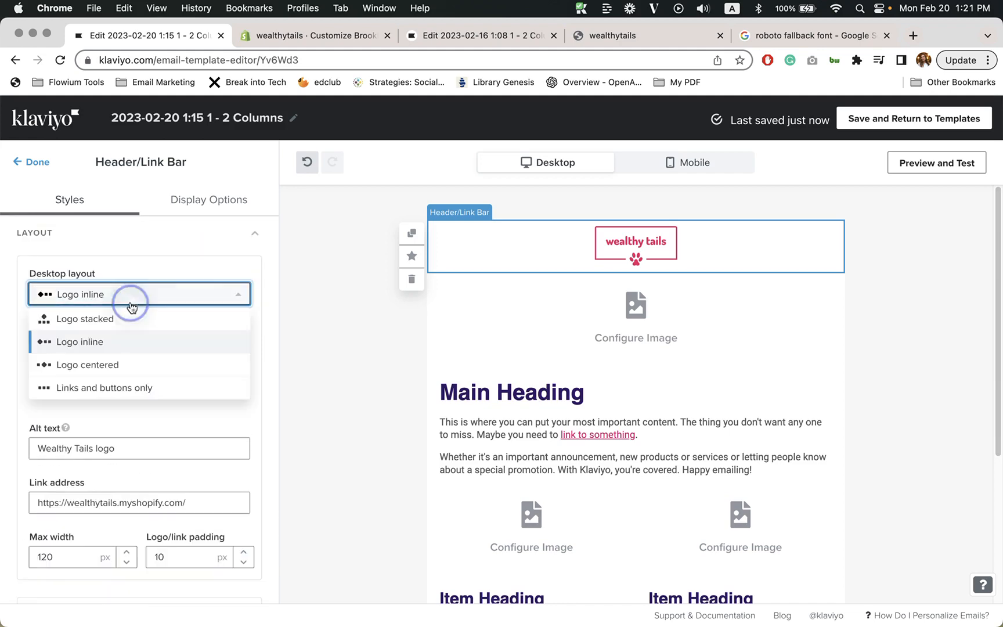
click(105, 324)
scroll(87, 406, down, 3)
click(47, 454)
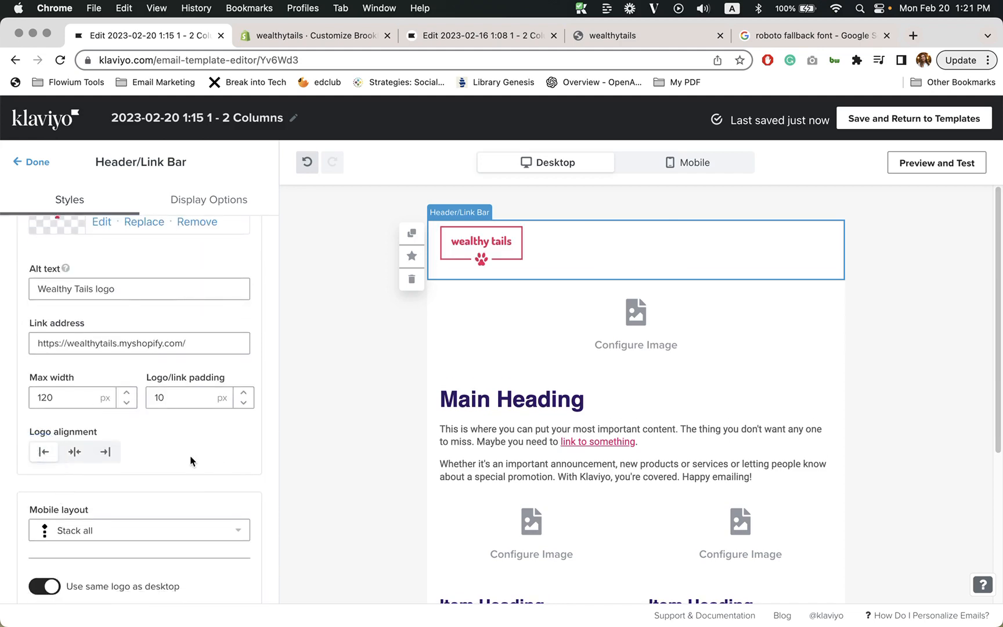
scroll(132, 447, up, 3)
click(113, 294)
click(89, 362)
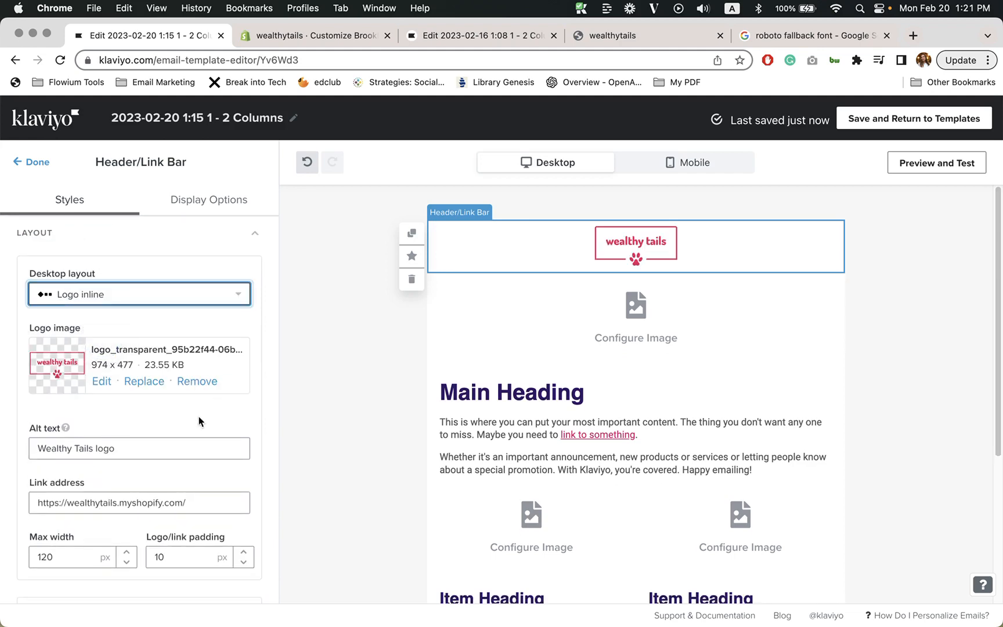
Step: Examine the store's header in the Shopify theme editor and on the live storefront as a reference for the email header
scroll(174, 424, down, 5)
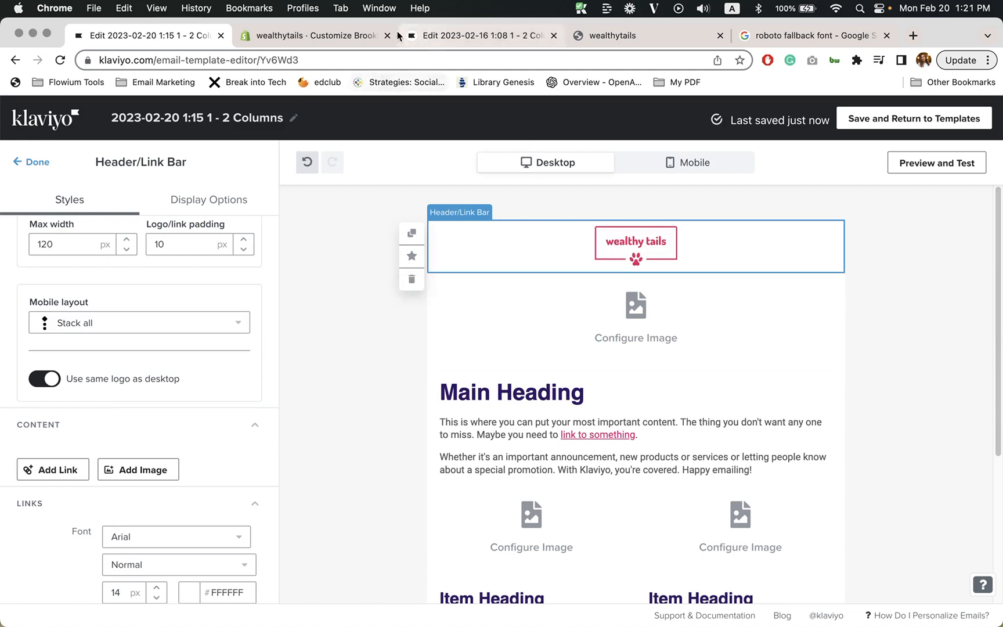
click(320, 36)
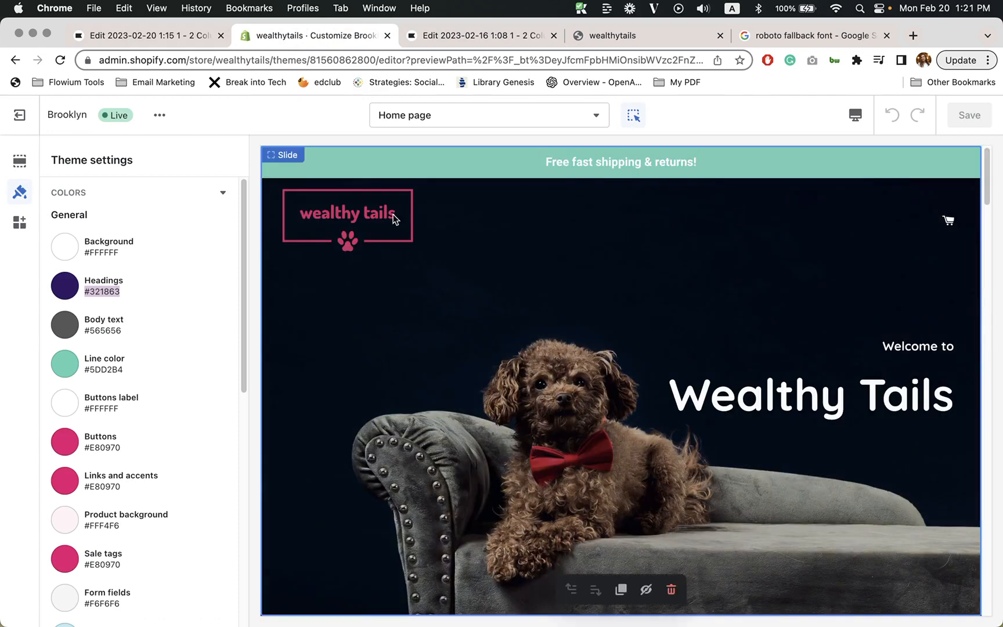
click(139, 35)
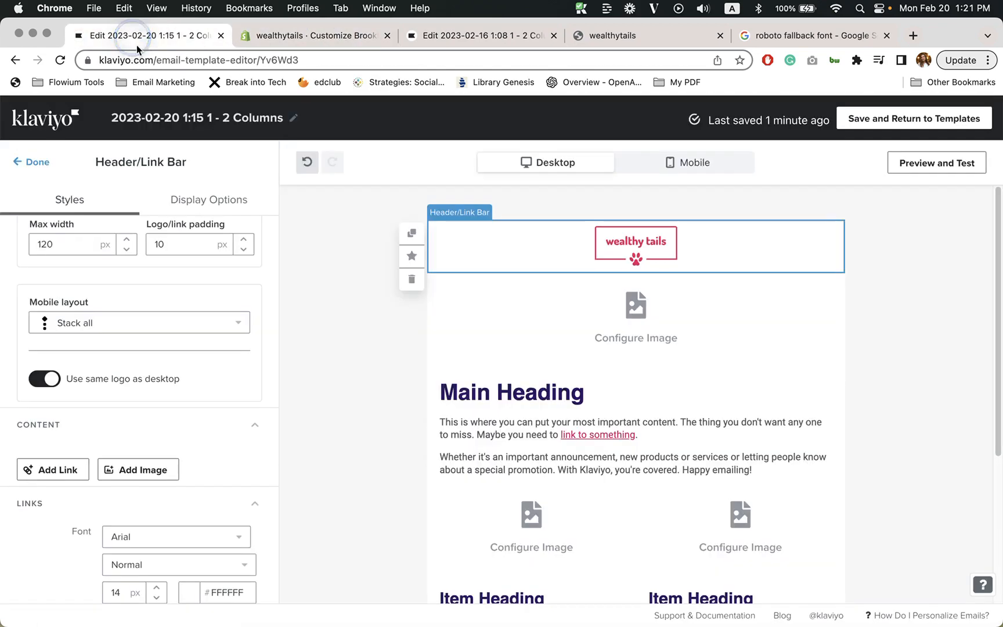
scroll(104, 389, up, 3)
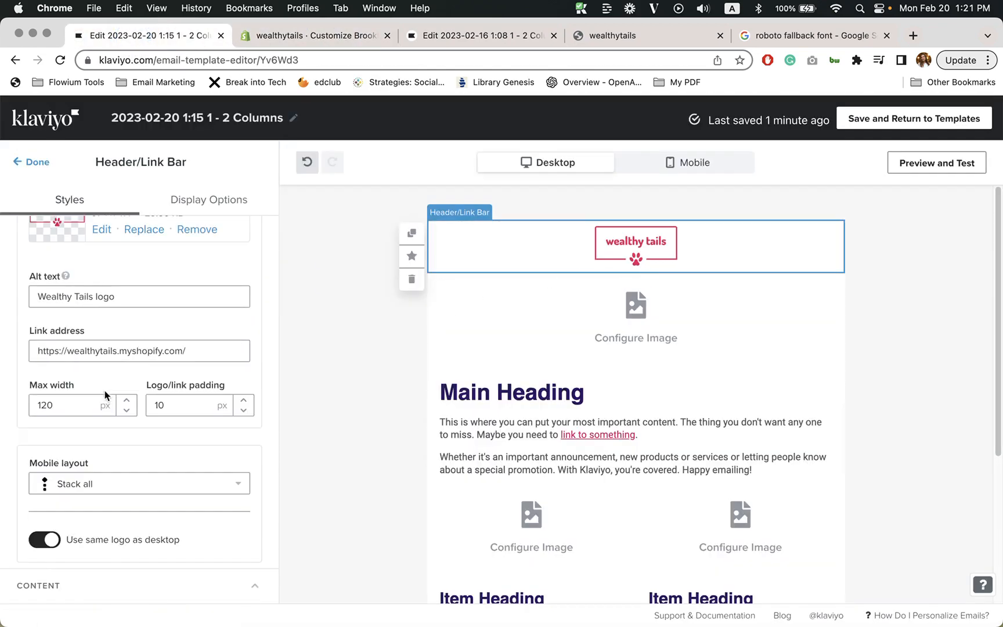
scroll(106, 394, down, 2)
key(super+4)
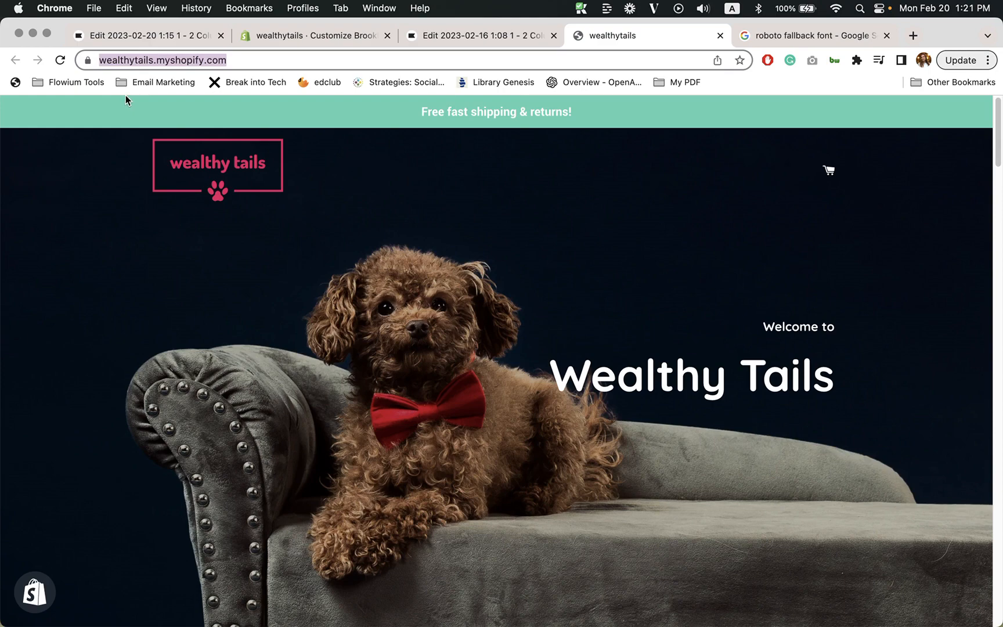
click(130, 36)
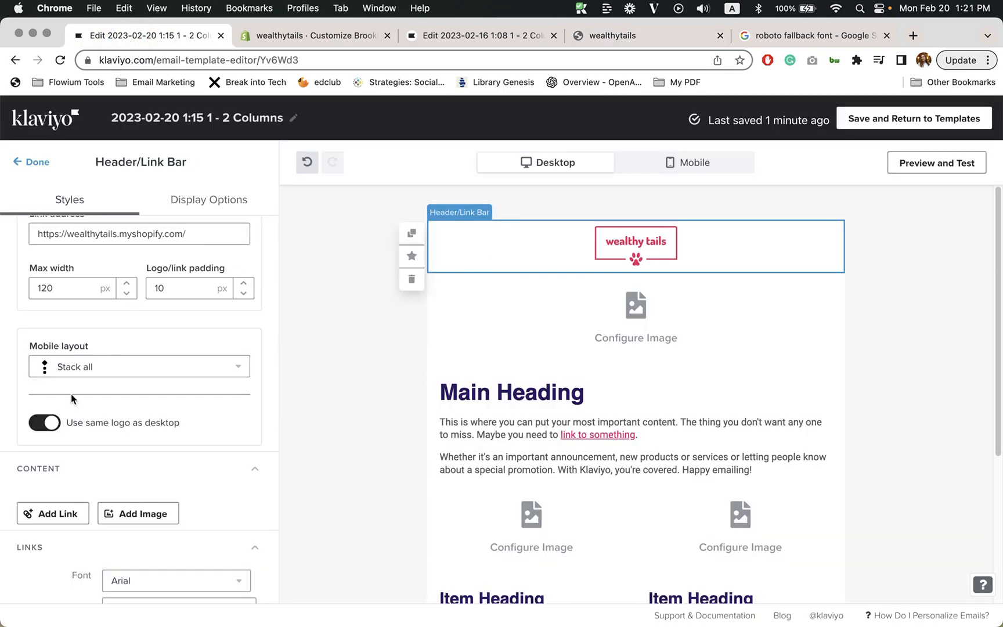
scroll(87, 444, down, 2)
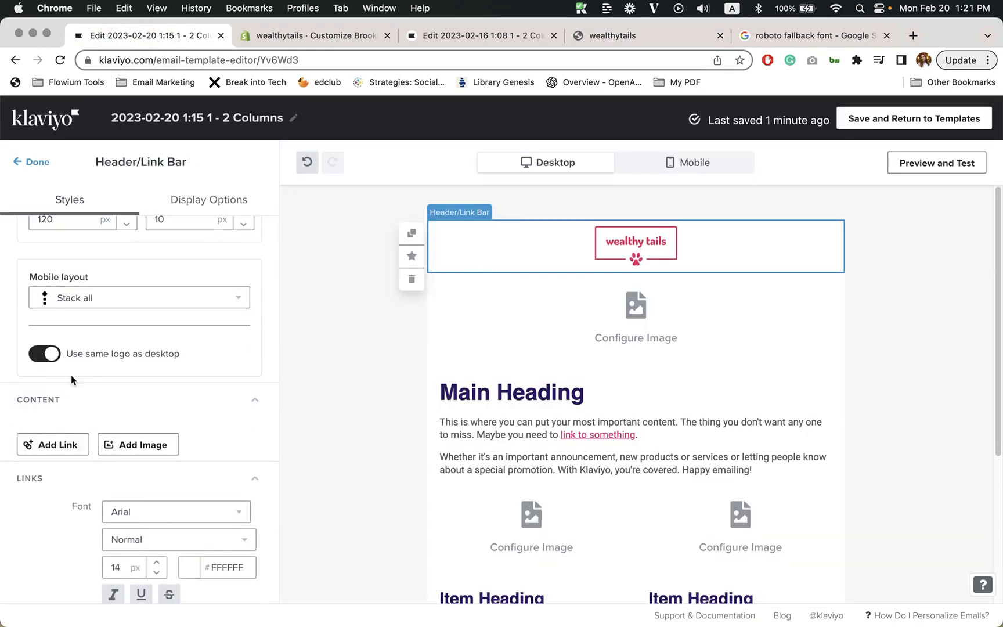
click(64, 447)
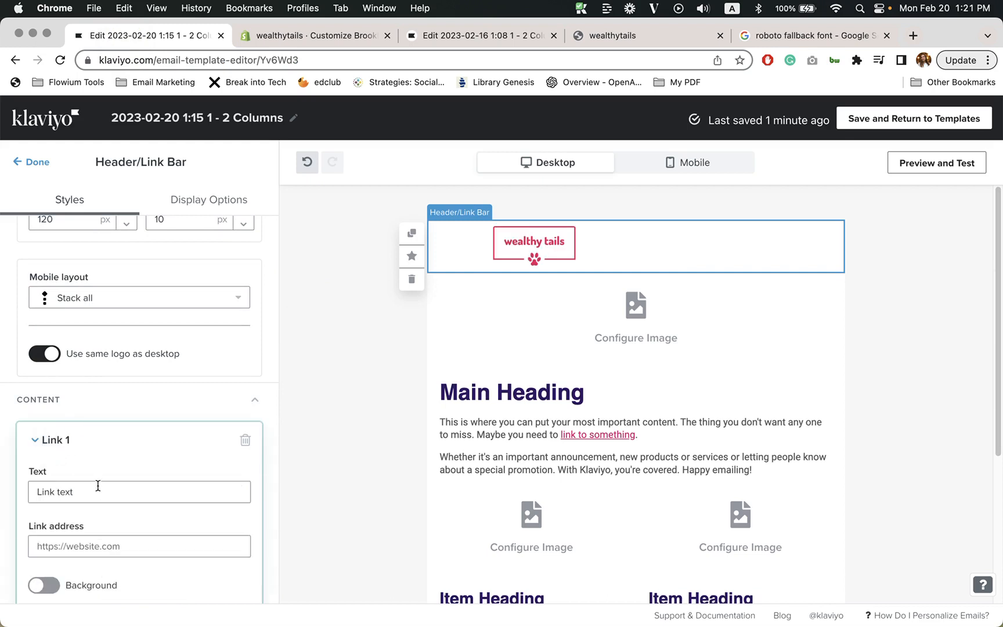
click(97, 486)
key(BackSpace)
key(BackSpace)
key(BackSpace)
key(BackSpace)
key(BackSpace)
key(BackSpace)
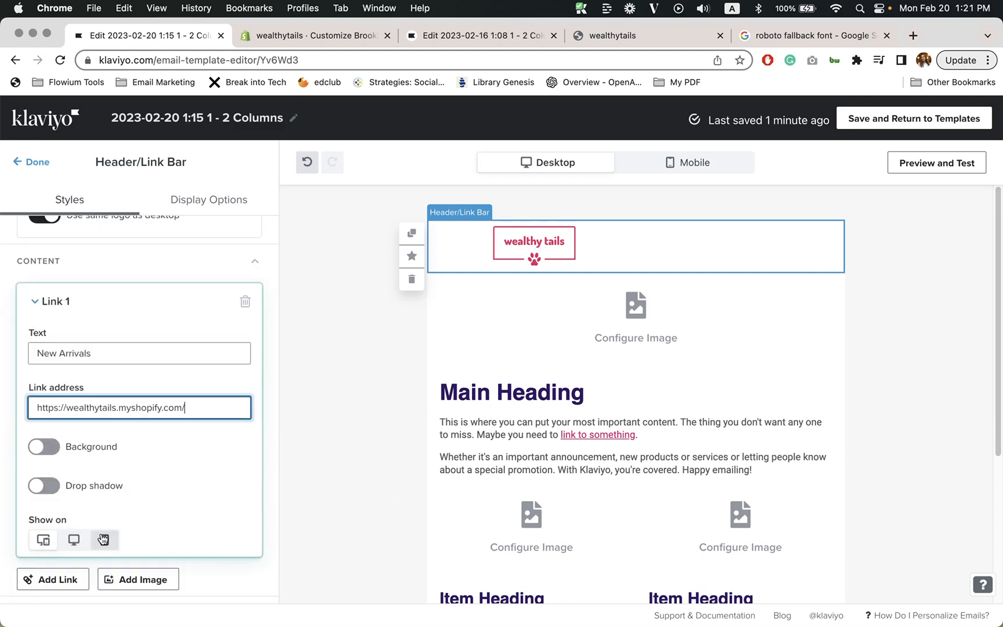
scroll(180, 535, down, 1)
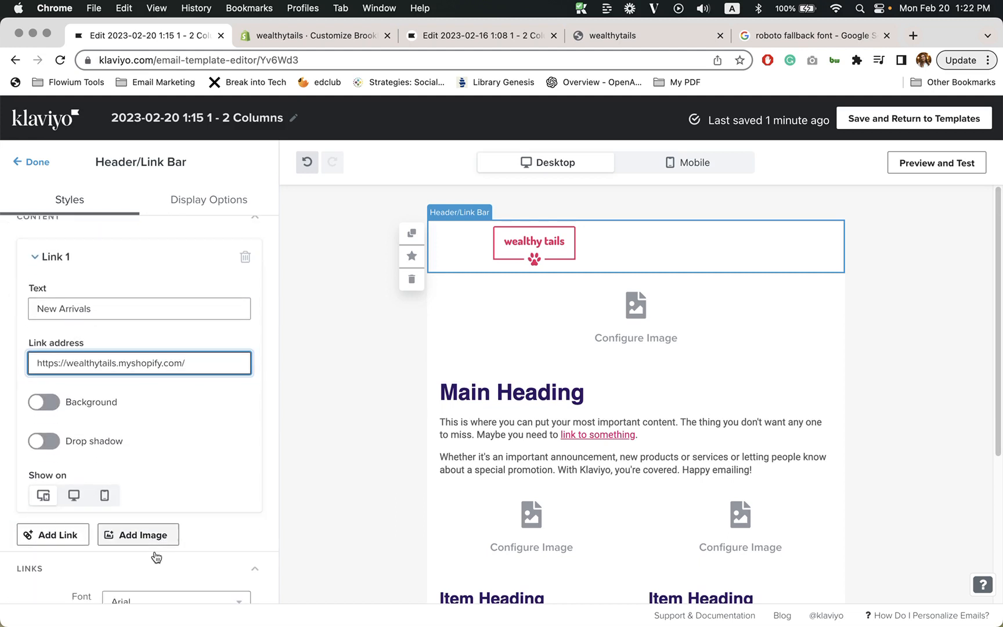
click(77, 536)
triple_click(94, 349)
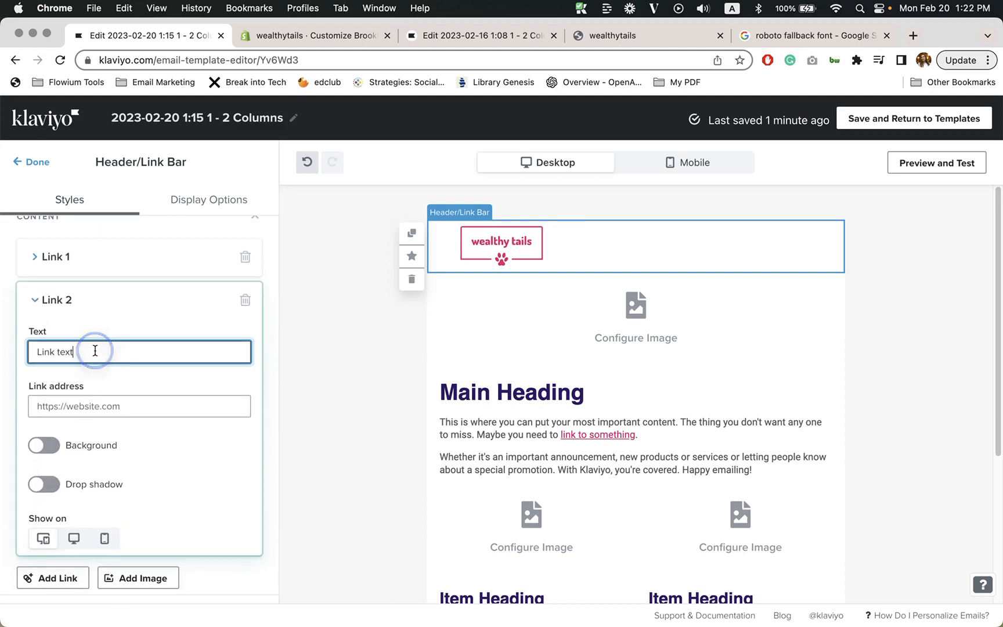
text(Collections)
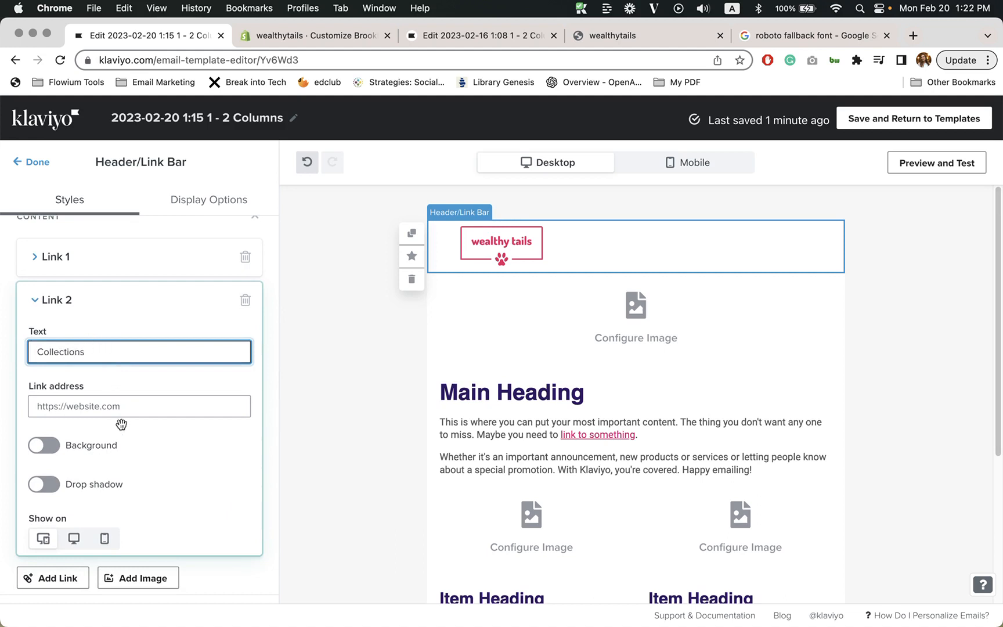
click(125, 410)
text(https://wealthytails.myshopify.com/)
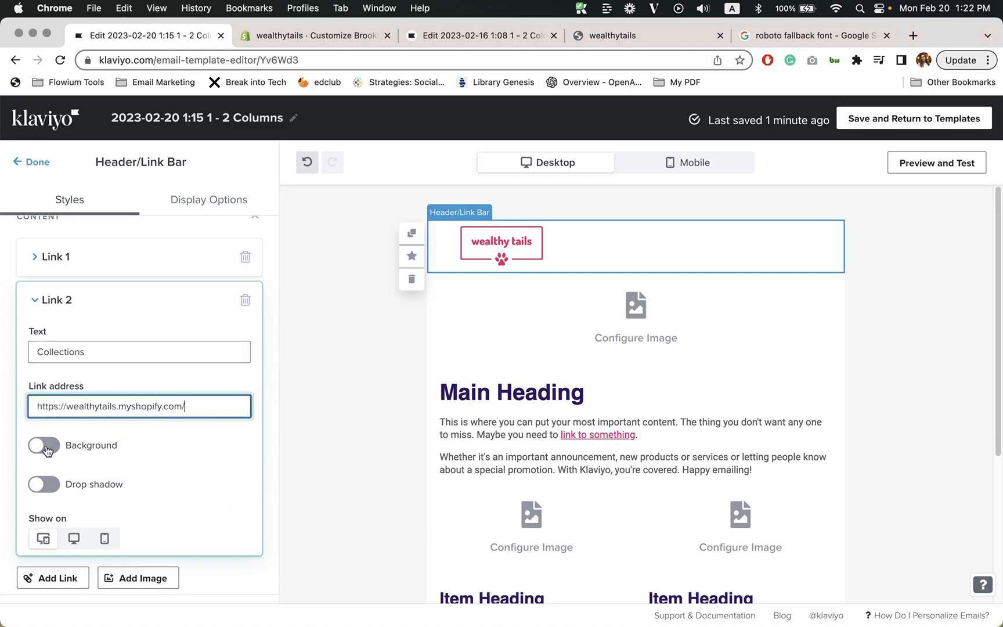
click(46, 577)
click(72, 315)
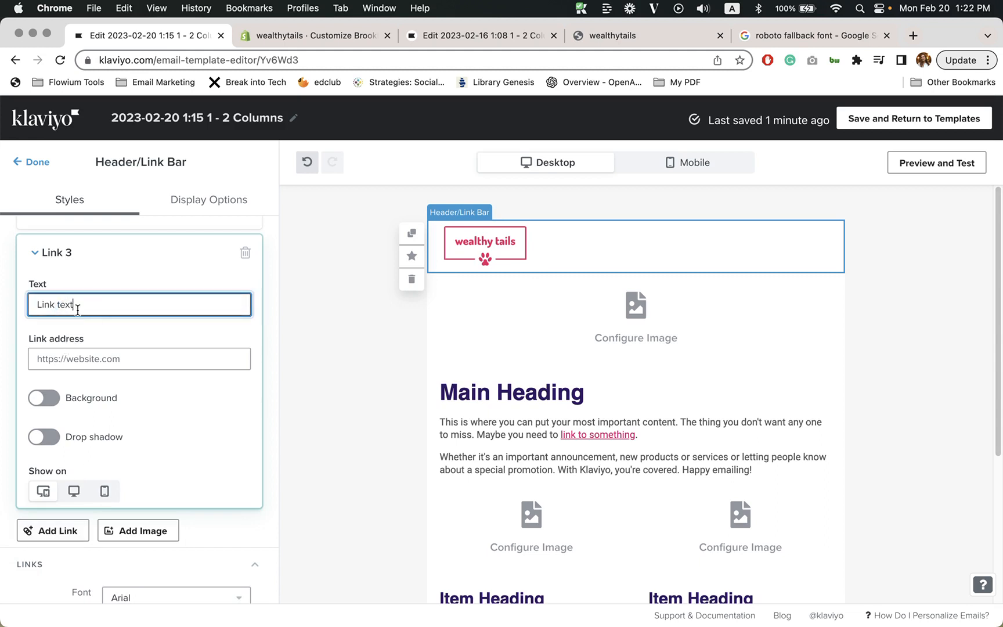
text(About Us)
click(149, 349)
text(https://wealthytails.myshopify.com/)
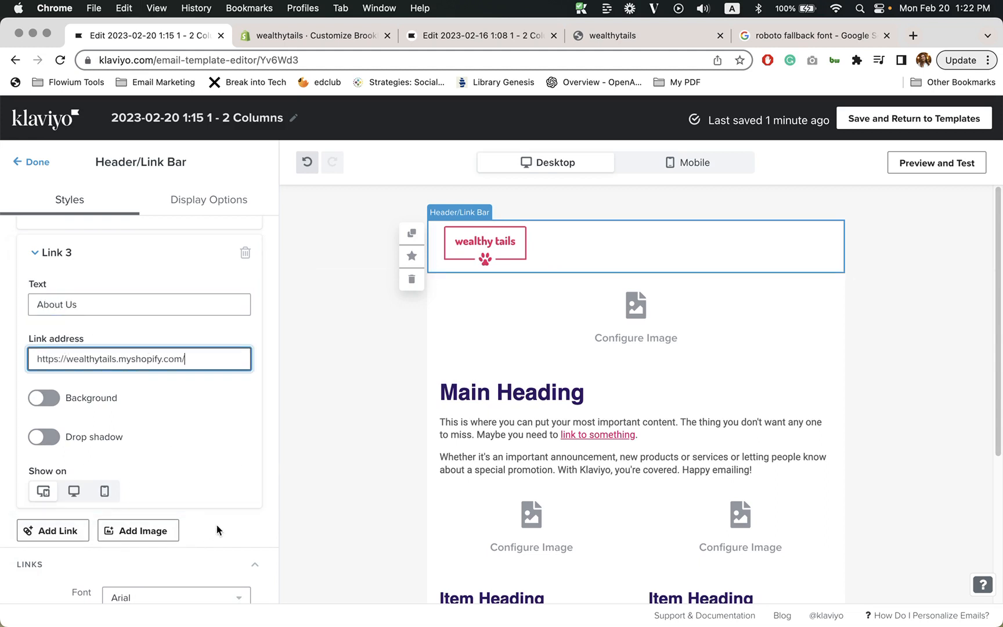
scroll(224, 479, down, 5)
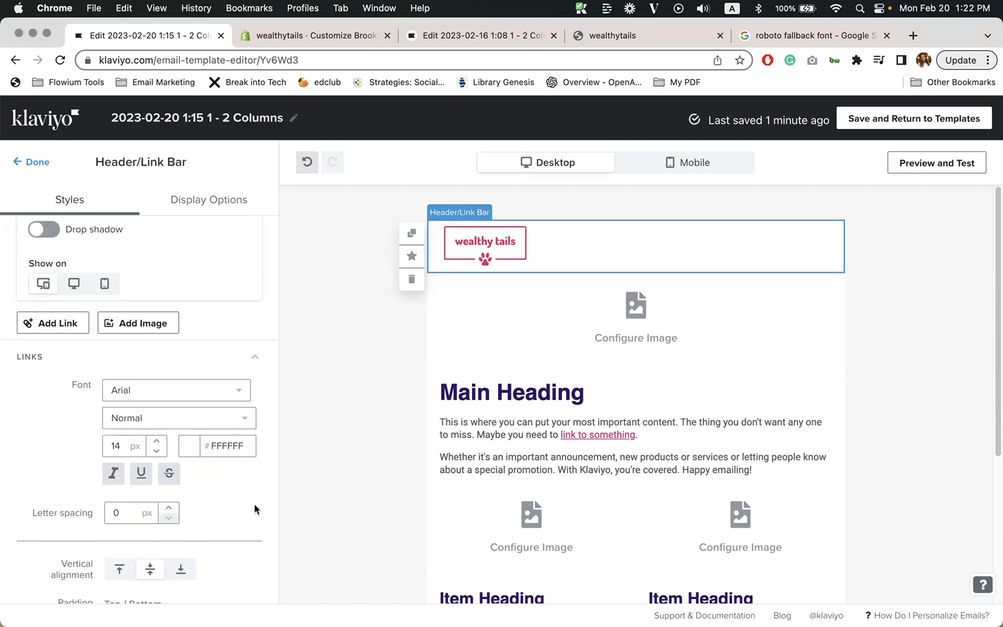
Step: Set the header link text colour to #565656 and its font to Roboto Normal 400
click(202, 447)
double_click(239, 445)
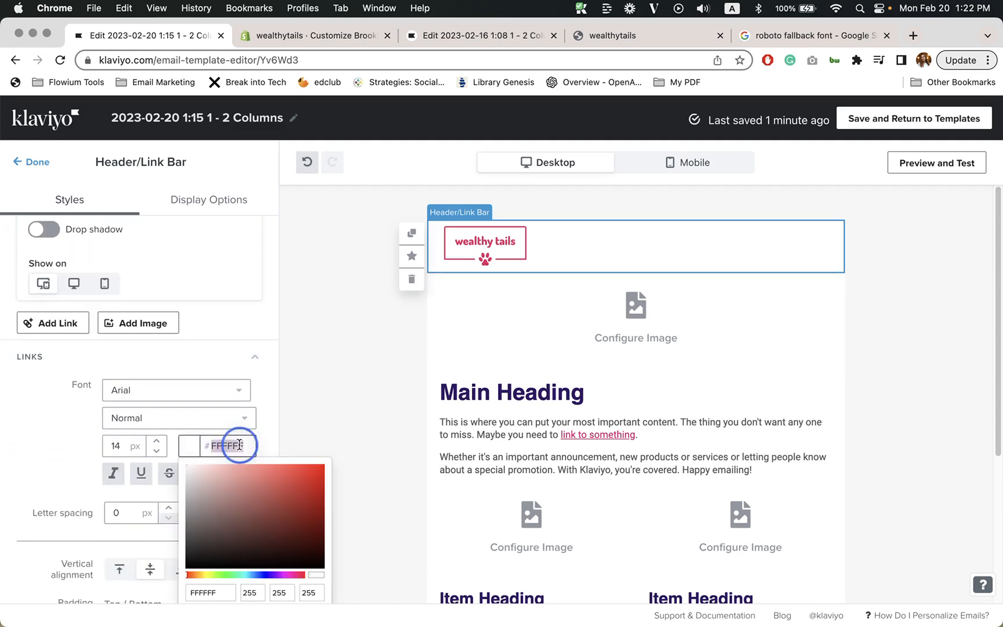
scroll(199, 463, down, 3)
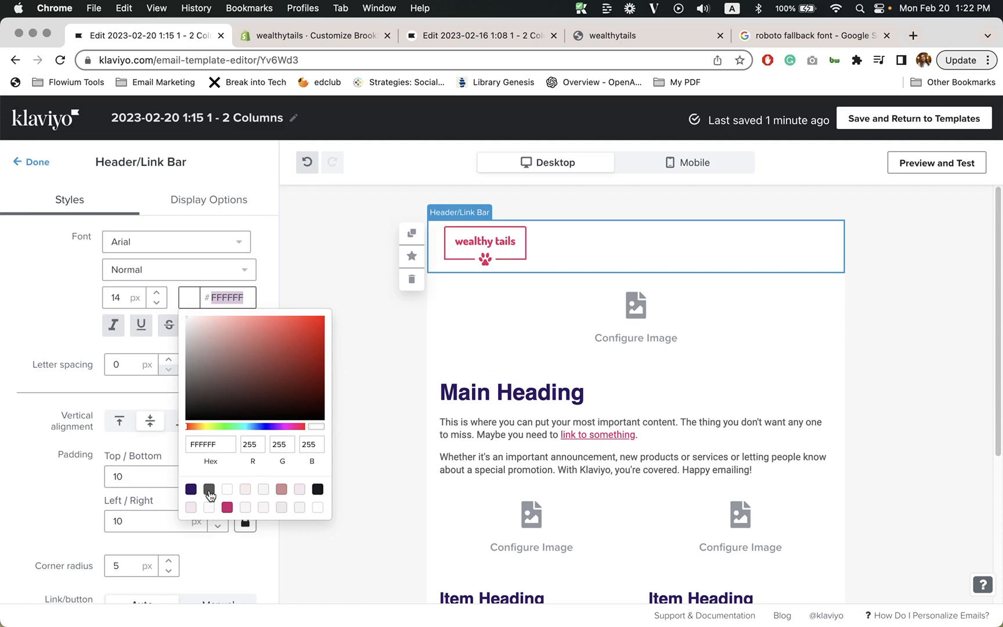
click(209, 489)
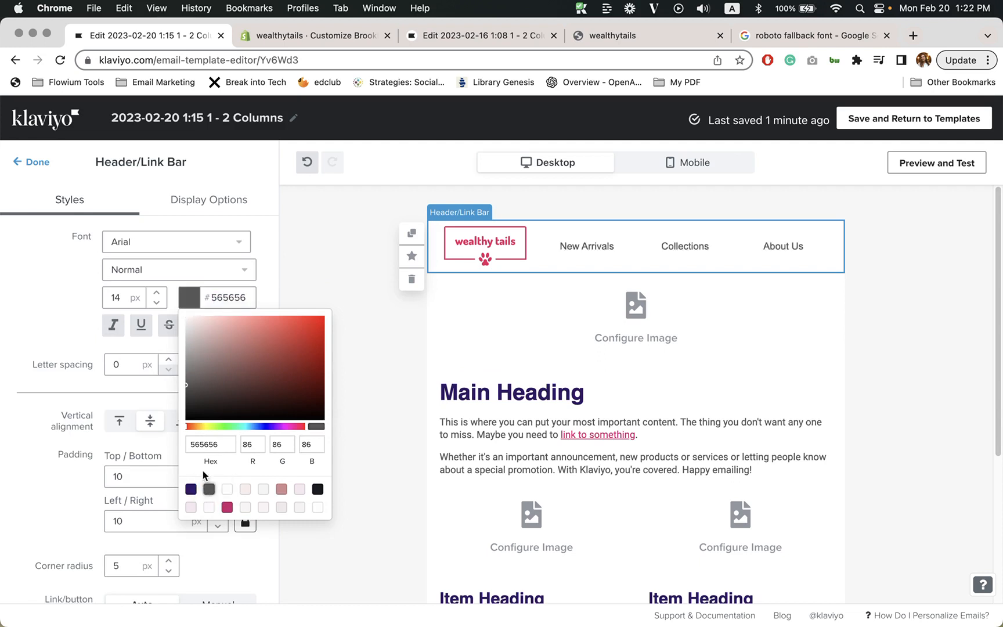
click(174, 242)
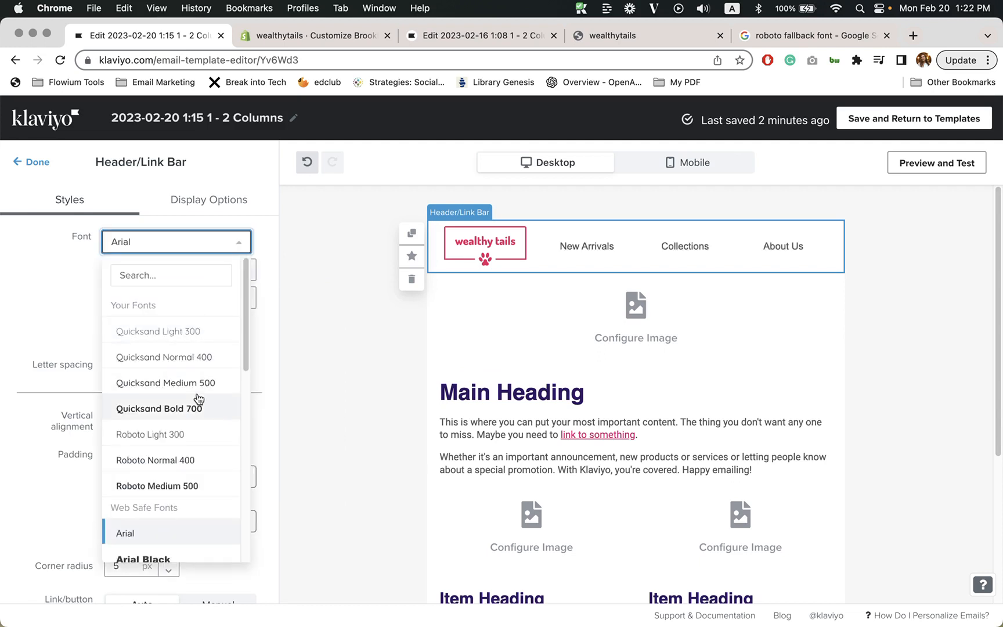
click(192, 459)
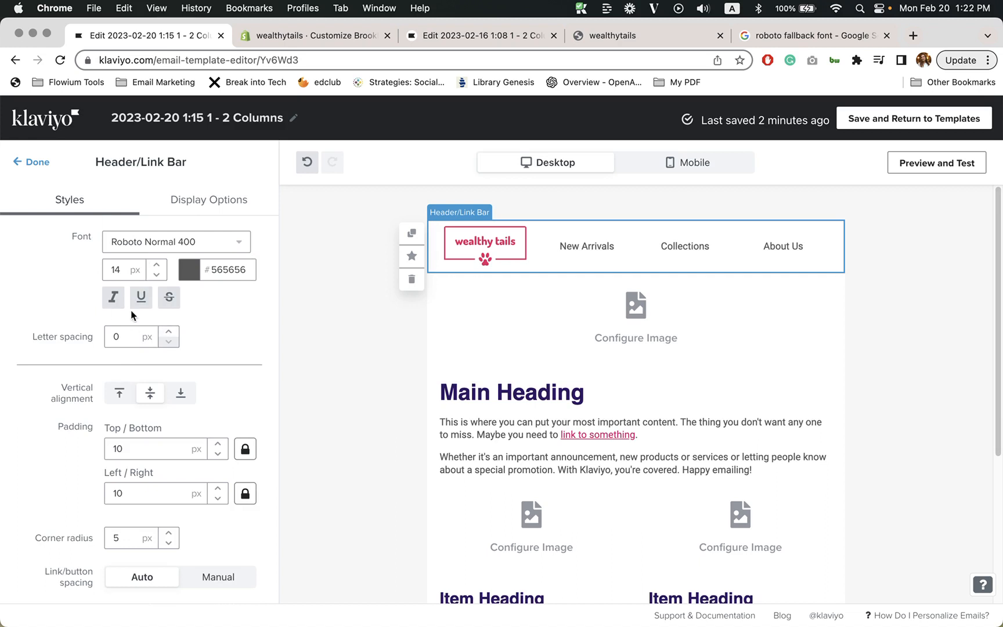
Step: Try manual link spacing in the header bar, and return it to automatic spacing
scroll(185, 385, up, 4)
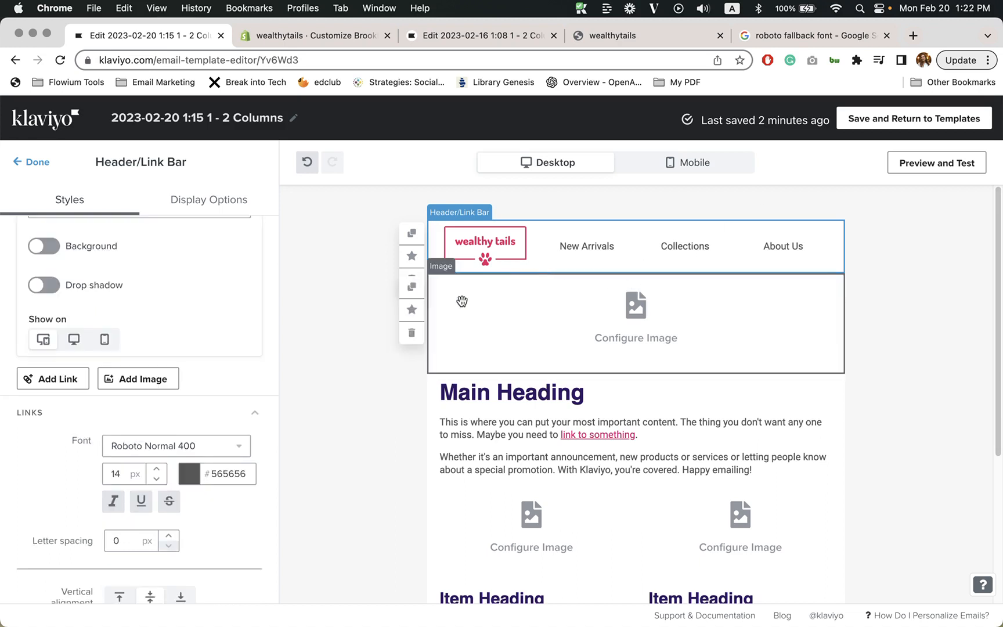
scroll(140, 389, down, 6)
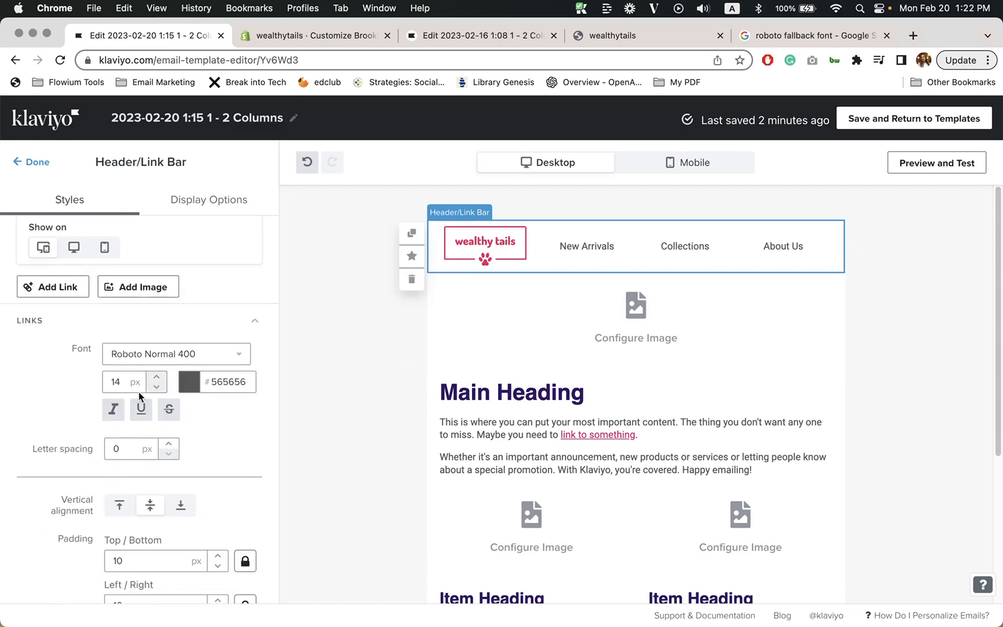
click(227, 489)
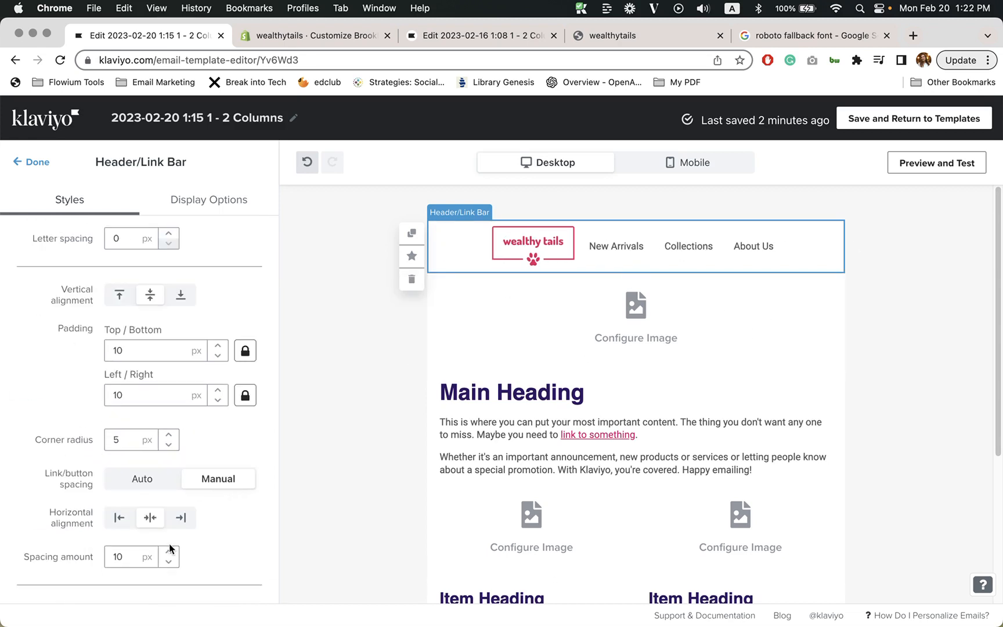
mouse_move(169, 550)
mouse_down()
mouse_move(173, 566)
mouse_move(159, 537)
mouse_up()
click(142, 479)
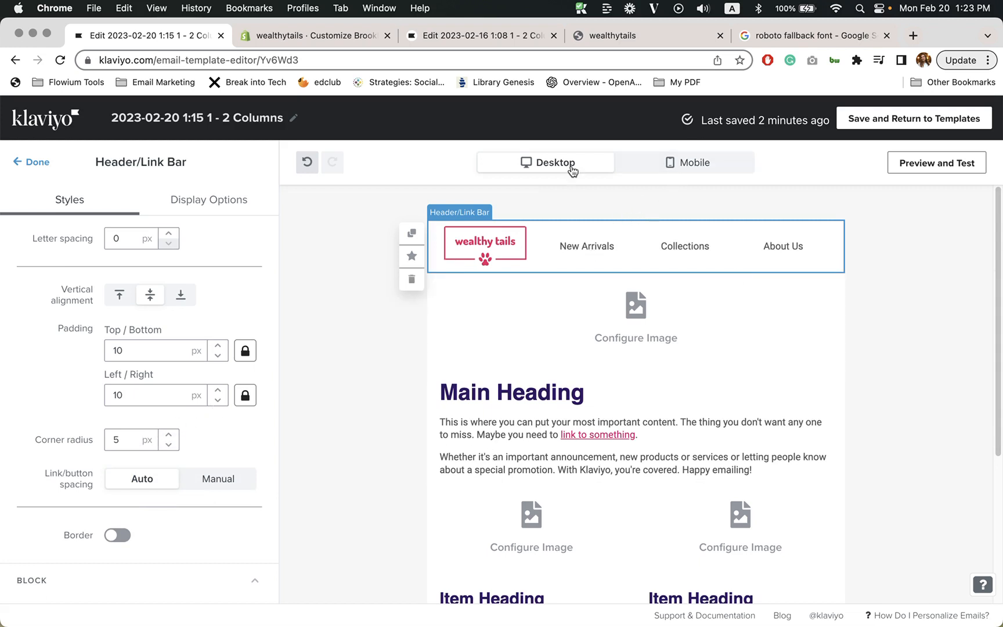
Step: Switch to the mobile preview and set the header's mobile layout to Logo inline
click(721, 170)
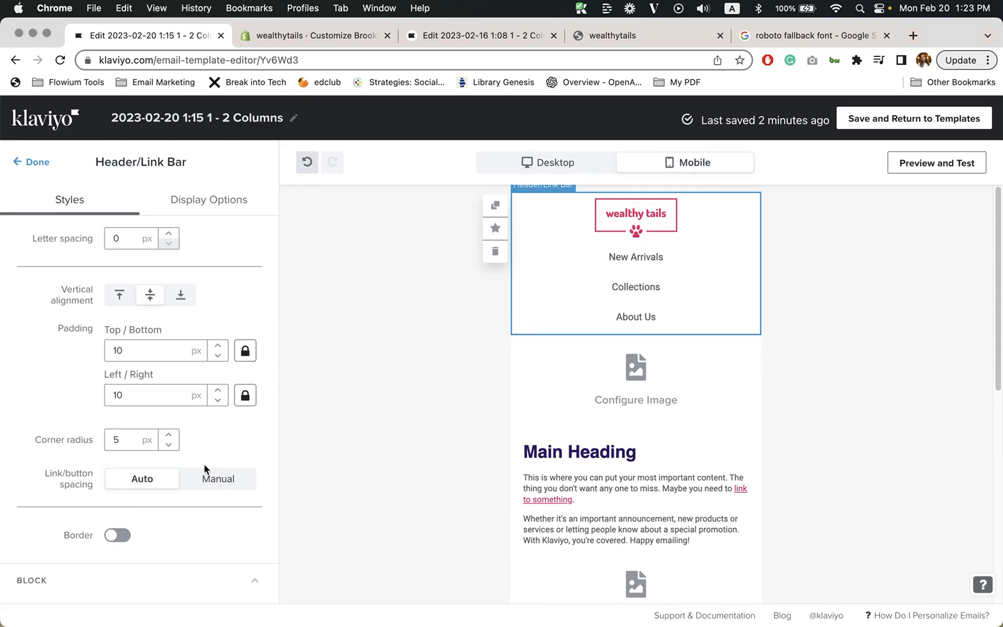
scroll(130, 473, up, 10)
scroll(130, 471, down, 4)
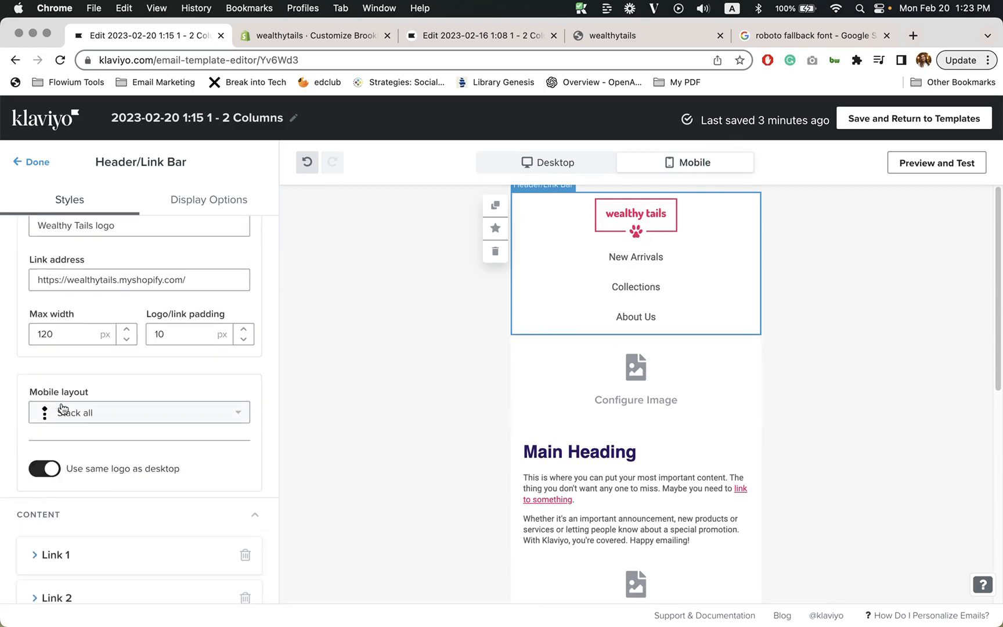
scroll(129, 432, up, 4)
scroll(58, 308, down, 6)
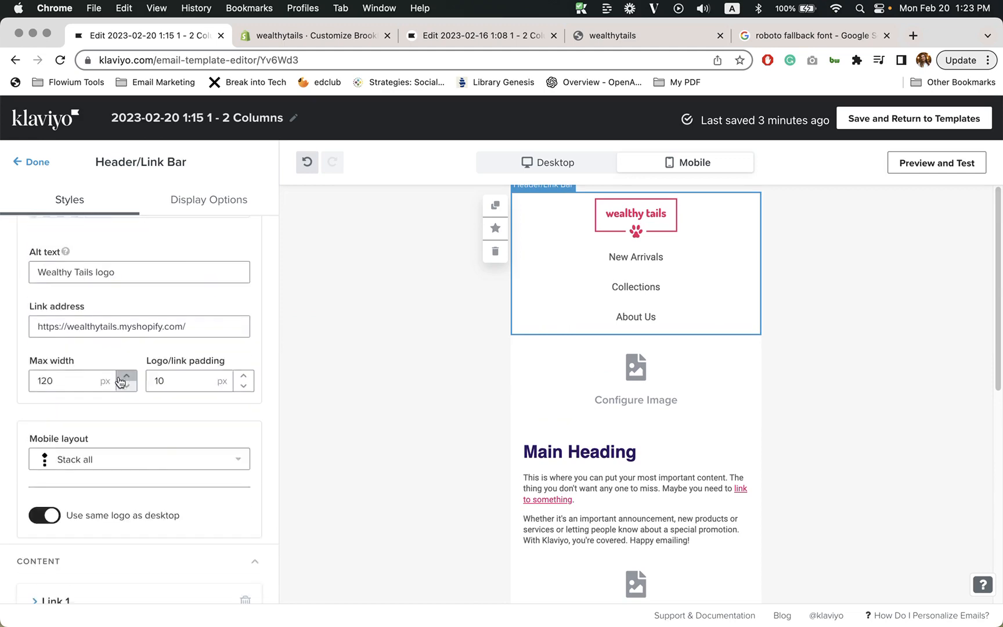
click(82, 319)
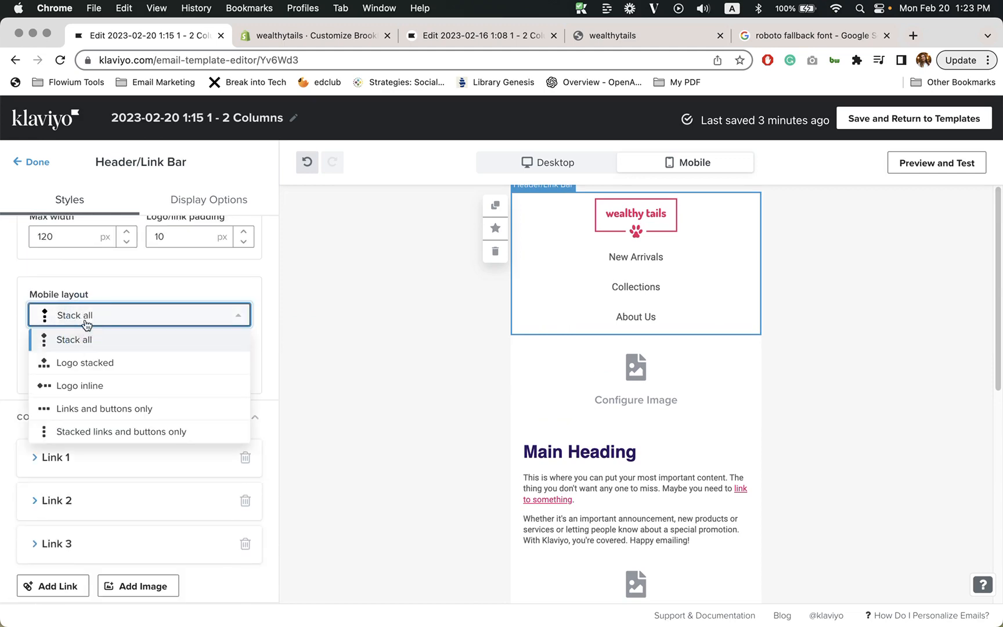
click(98, 385)
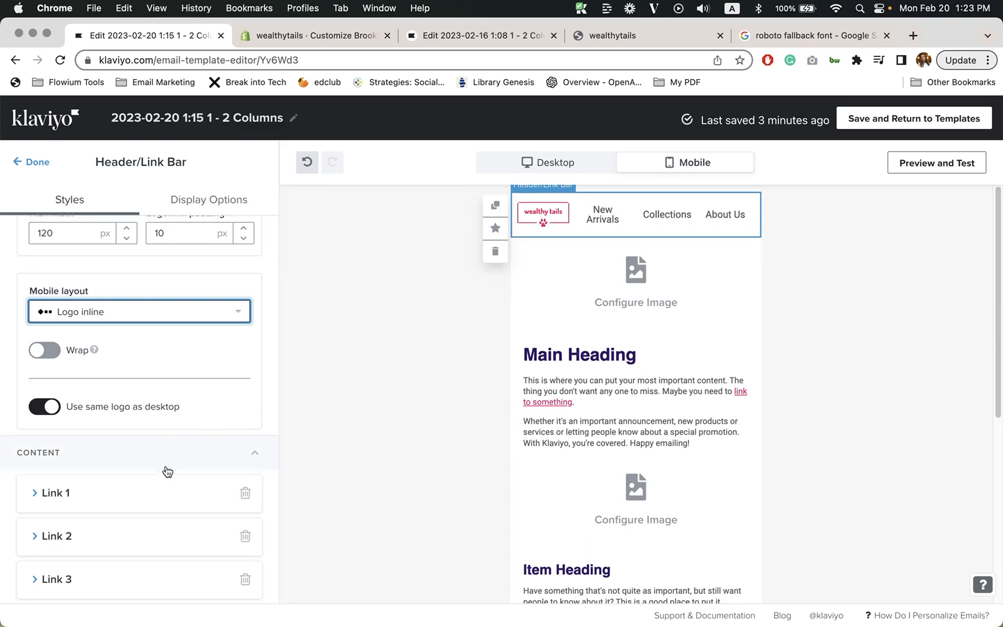
Step: Restrict the "About Us" header link to show on desktop only and finish editing the header
scroll(166, 470, down, 2)
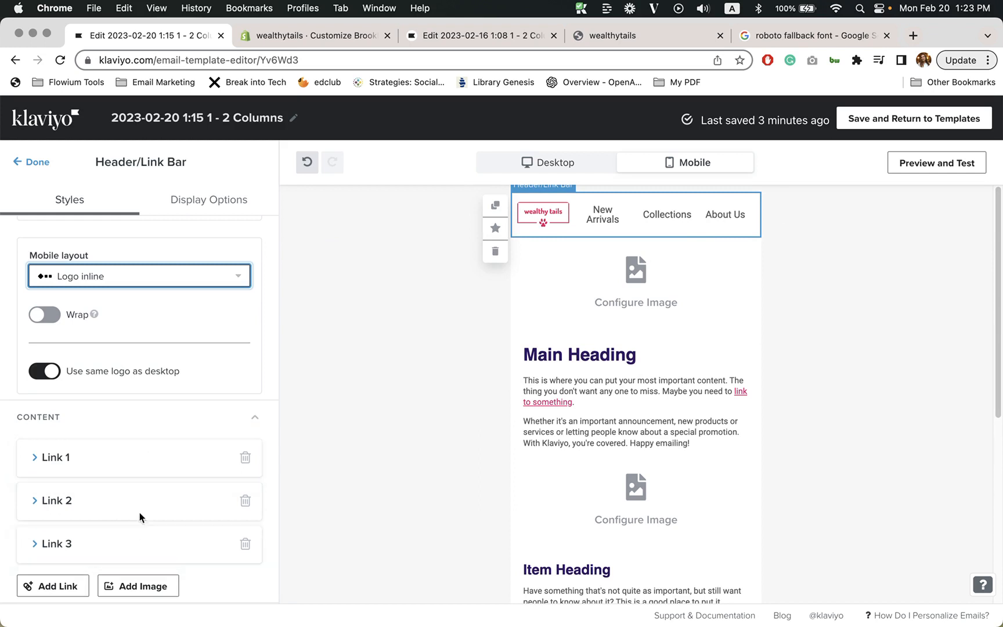
click(29, 549)
scroll(60, 490, down, 3)
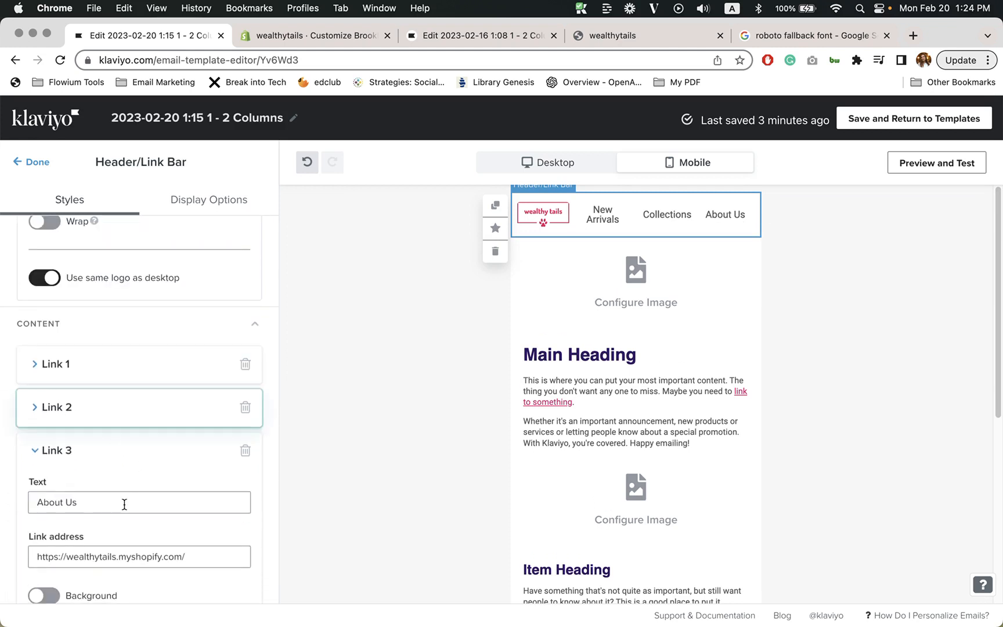
scroll(124, 504, down, 5)
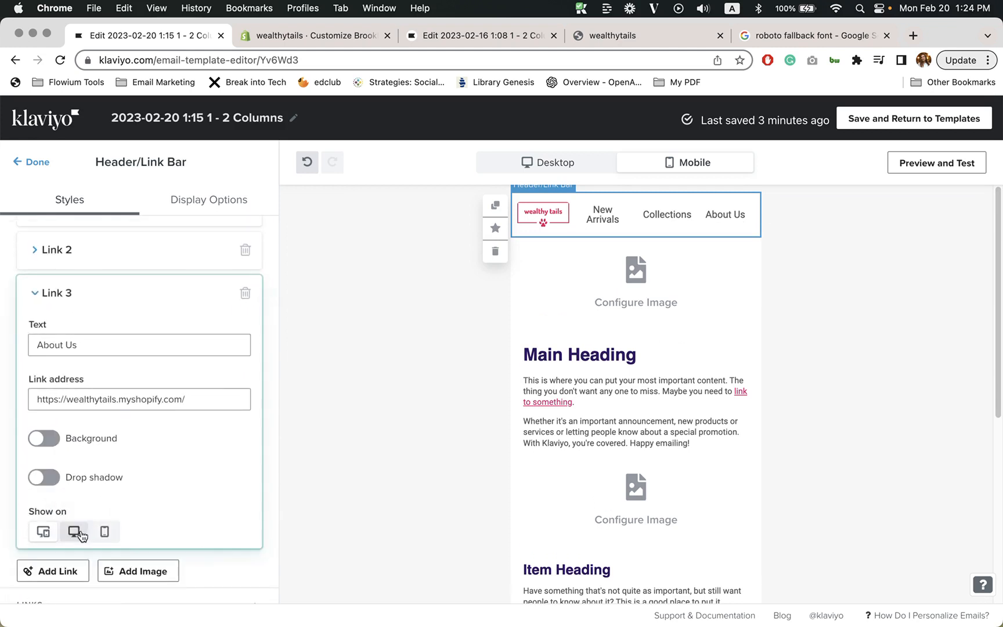
click(80, 534)
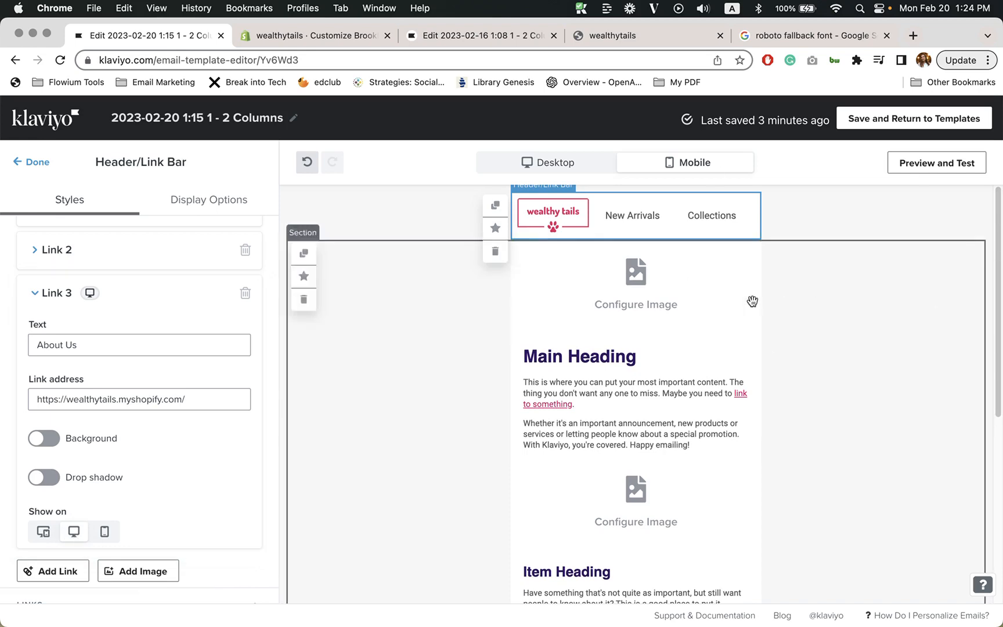
scroll(314, 408, down, 2)
scroll(318, 439, up, 2)
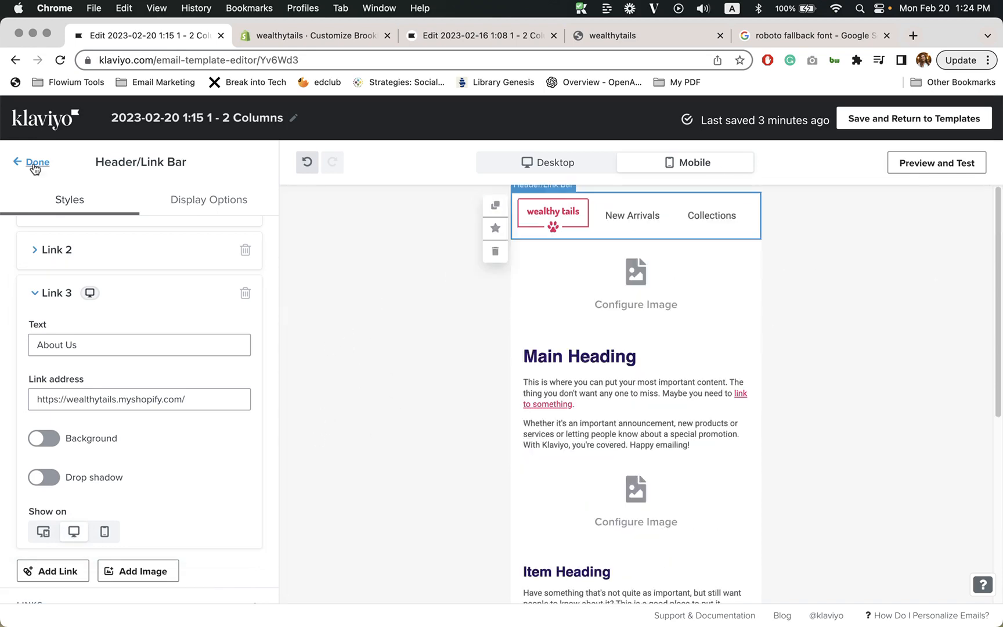
click(31, 161)
Step: Compare the finished header in the desktop and mobile previews
click(563, 162)
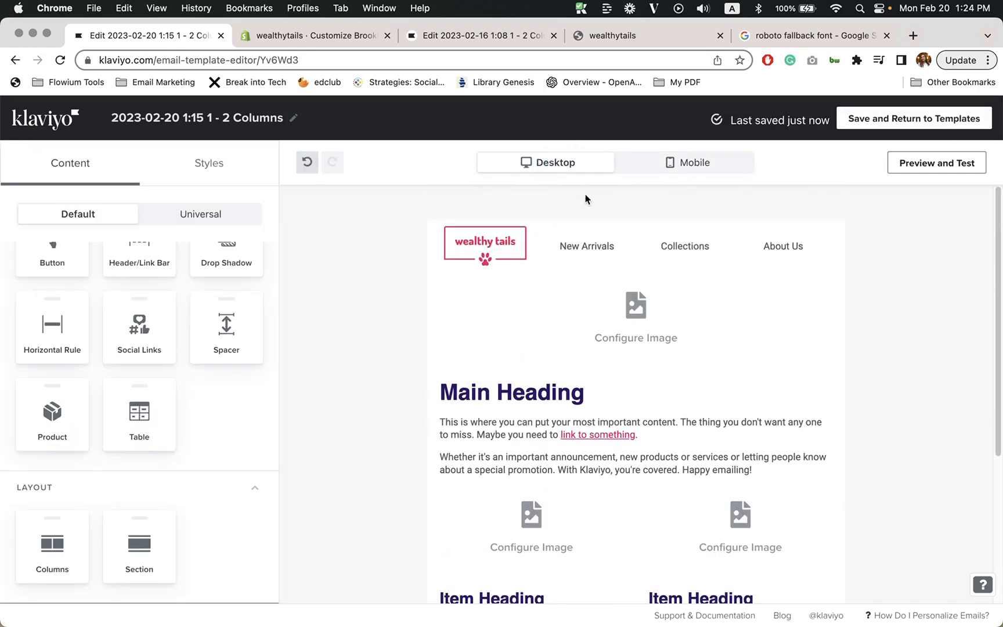
click(696, 163)
click(556, 162)
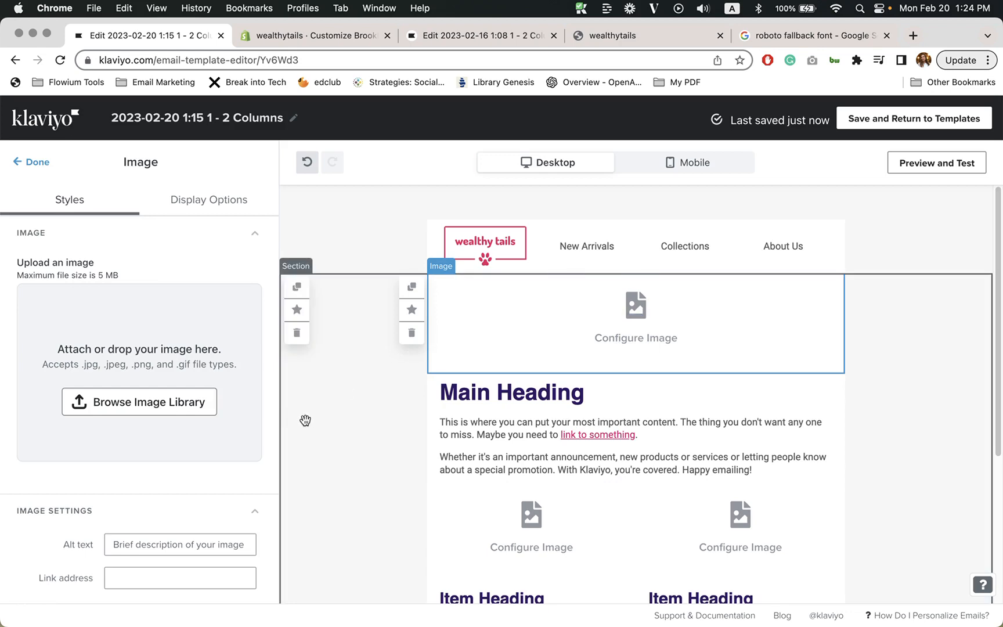
scroll(485, 349, down, 3)
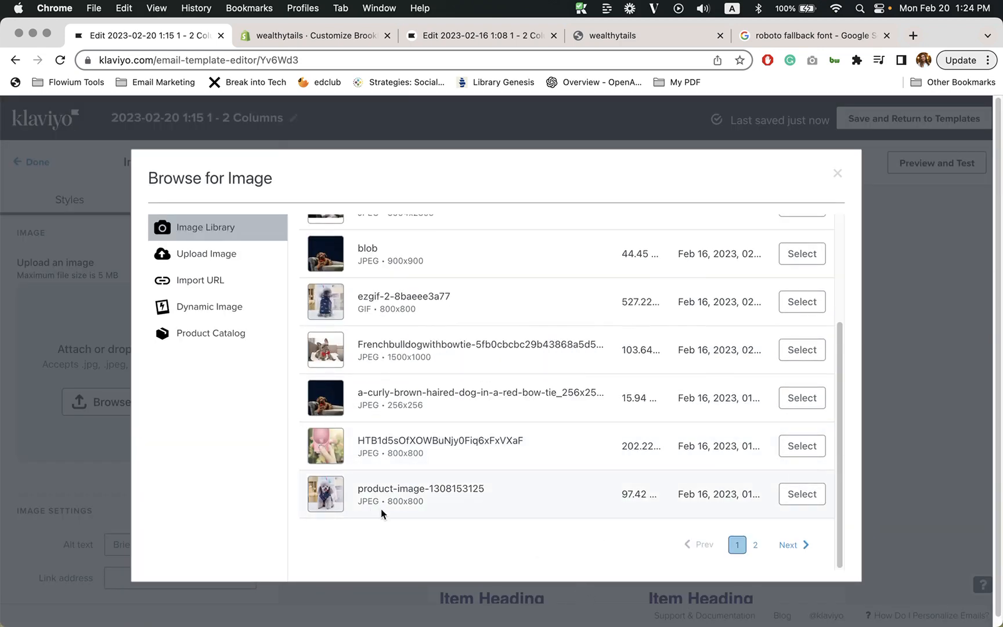
click(803, 493)
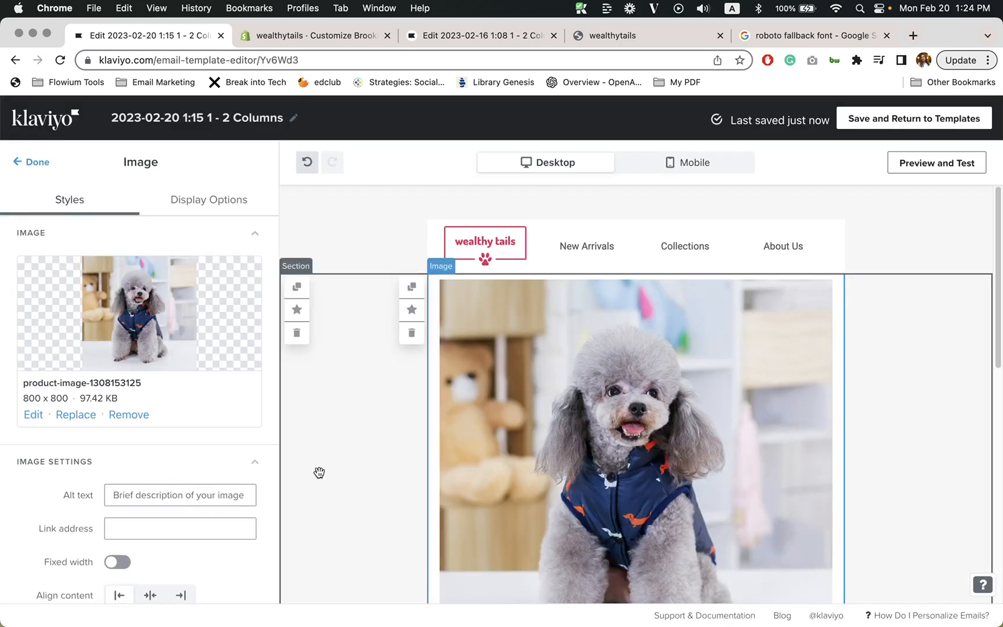
click(188, 494)
text(Dog wearing Spting)
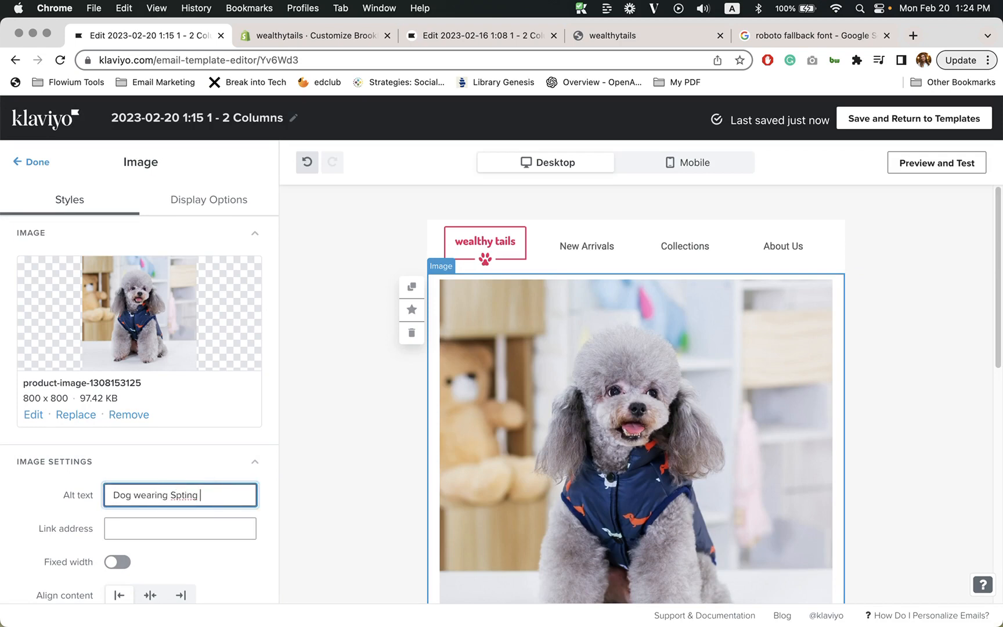
click(186, 494)
key(BackSpace)
text(r)
click(231, 538)
text(https://wealthytails.myshopify.com/)
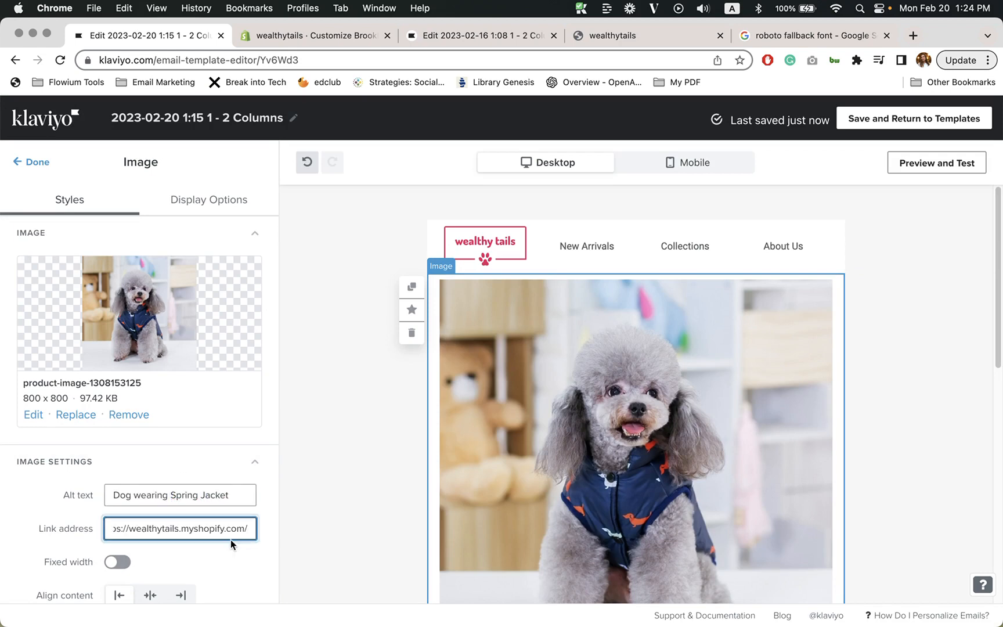
scroll(235, 537, down, 1)
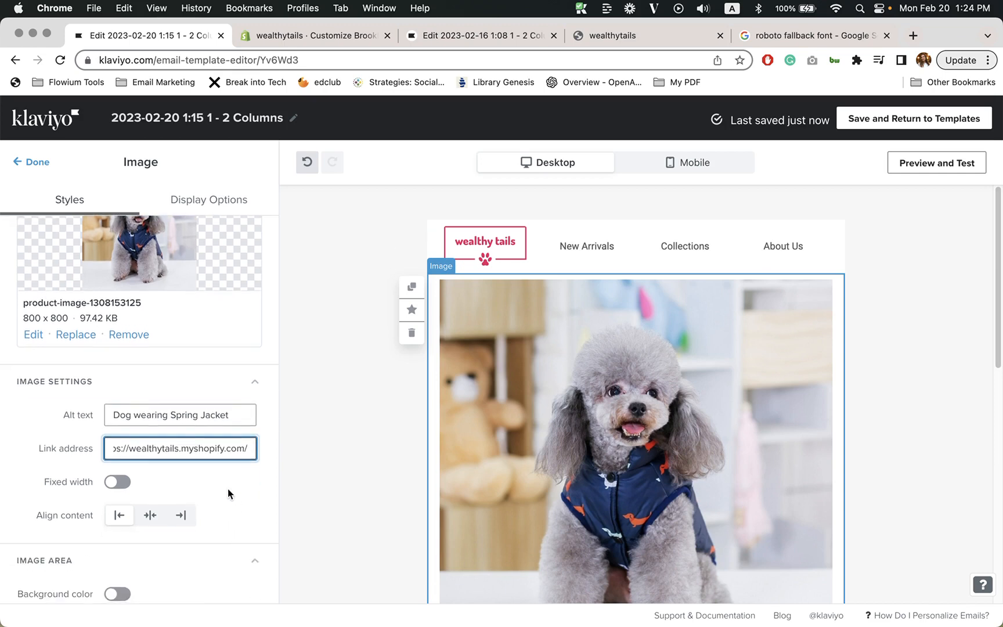
Step: Centre-align all the text in the Main Heading text block below the dog image
scroll(430, 482, down, 4)
click(430, 482)
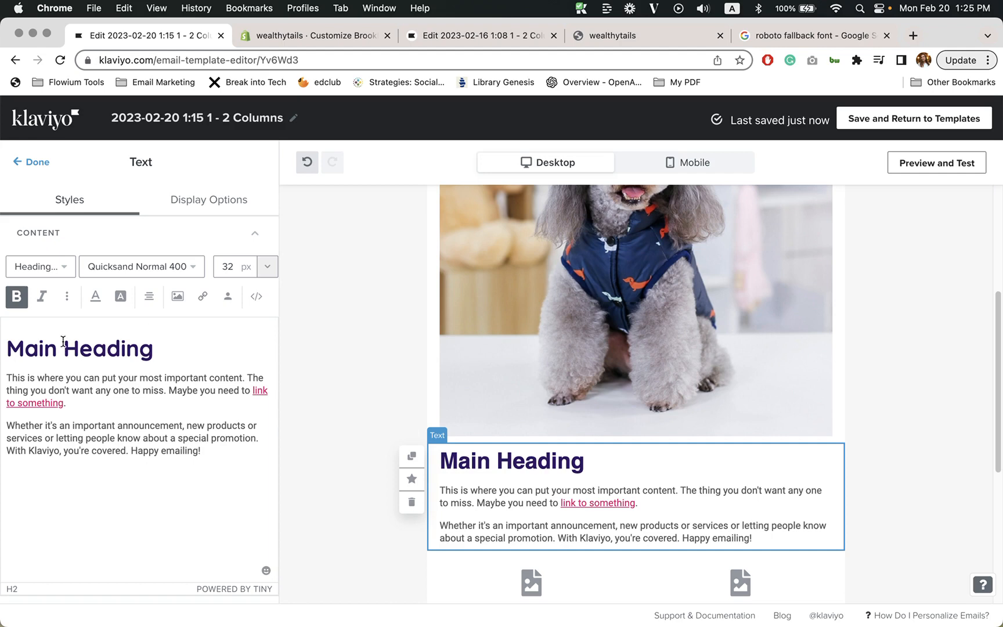
scroll(64, 342, down, 5)
scroll(125, 338, up, 5)
key(super+a)
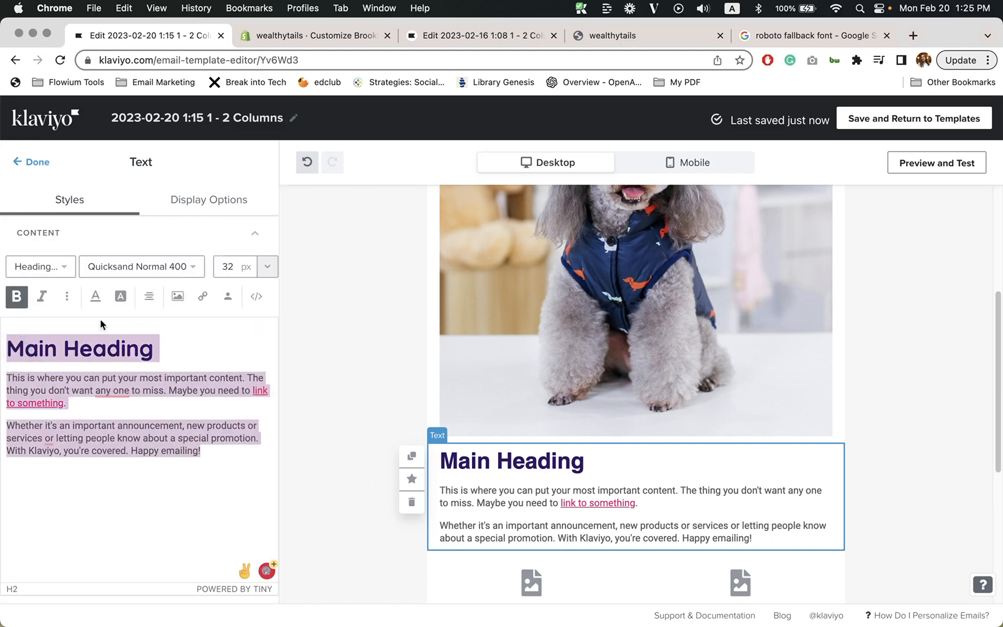
click(149, 296)
click(177, 268)
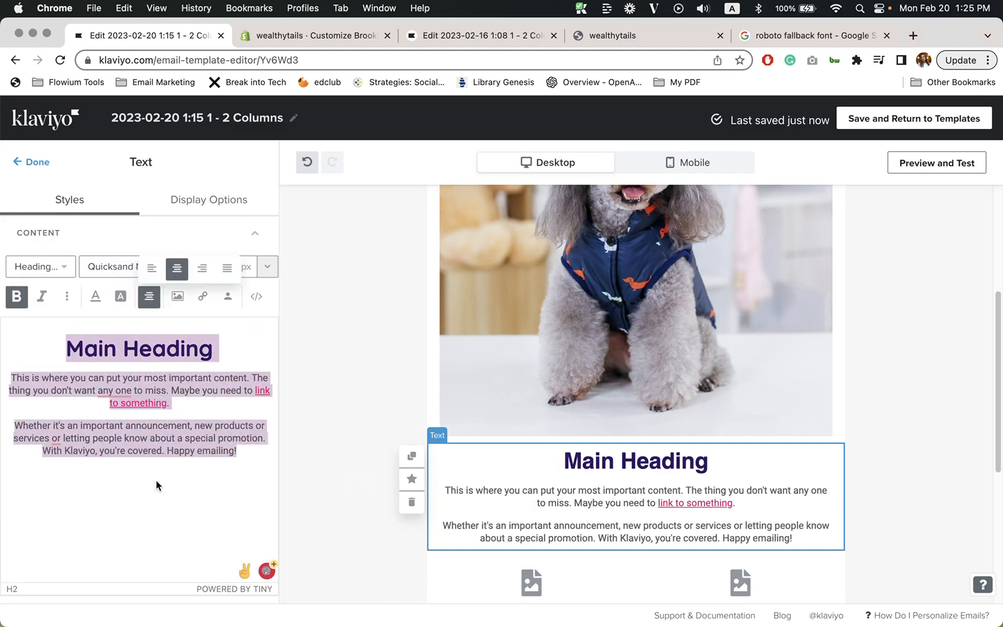
Step: Set the Main Heading text block's left and right padding to 30 px and return to the content blocks
scroll(152, 487, down, 5)
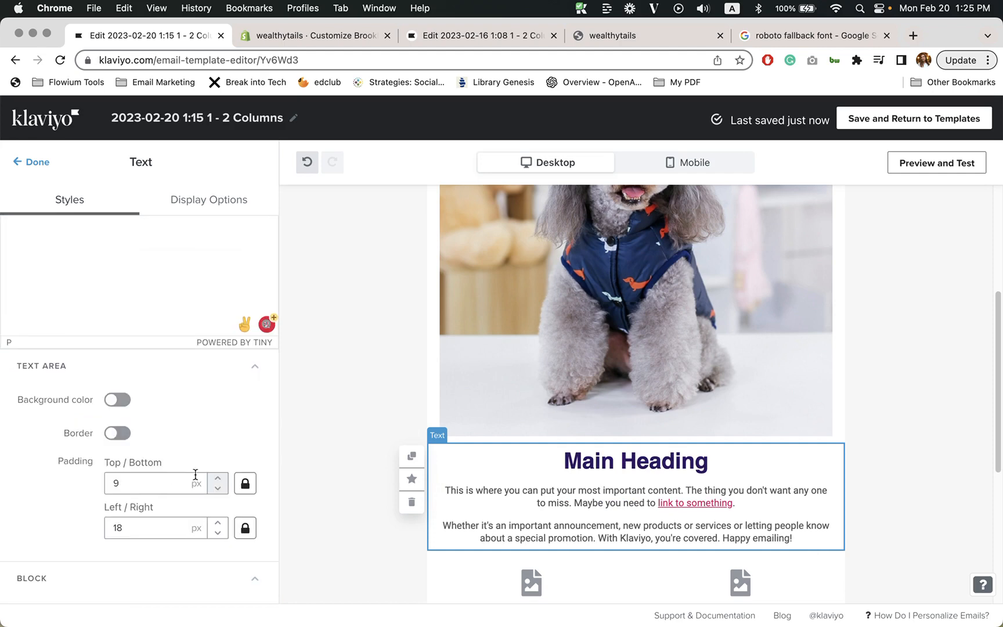
click(219, 523)
click(219, 523)
click(219, 523)
click(219, 523)
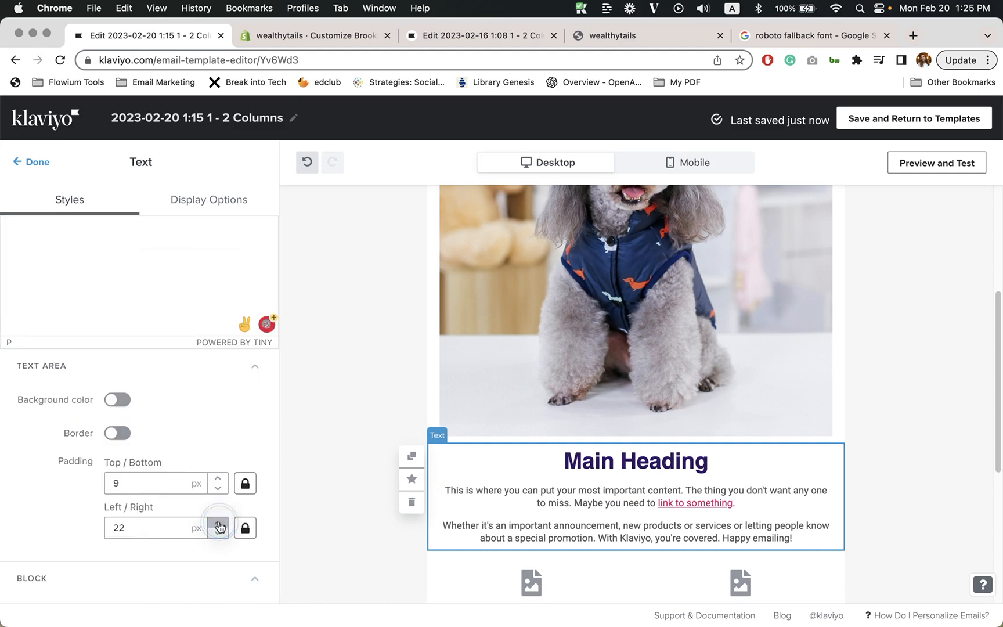
click(219, 523)
click(219, 523)
click(219, 523)
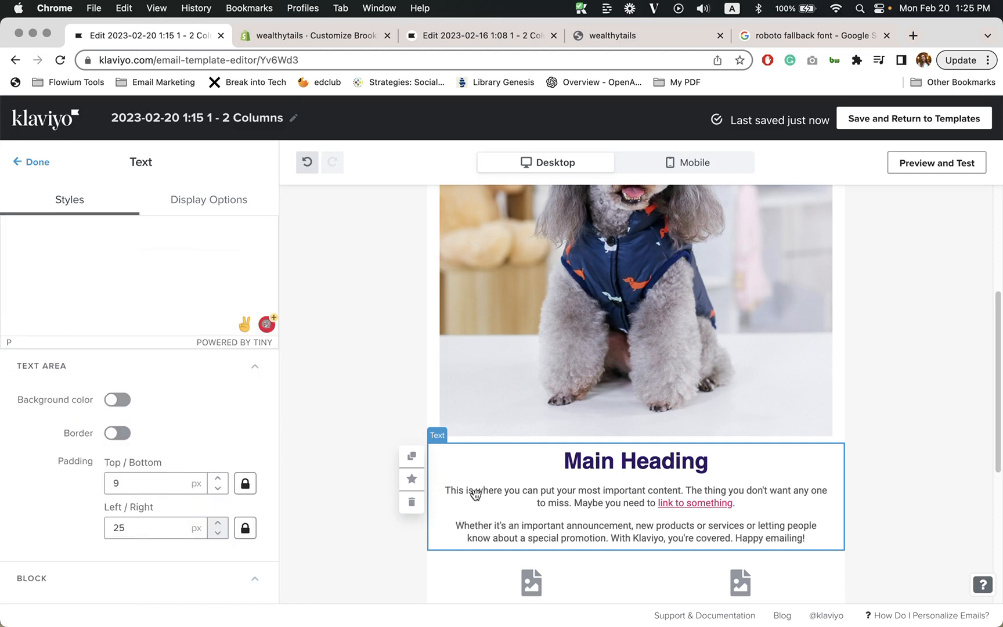
click(218, 523)
click(217, 523)
click(218, 523)
click(218, 523)
click(217, 523)
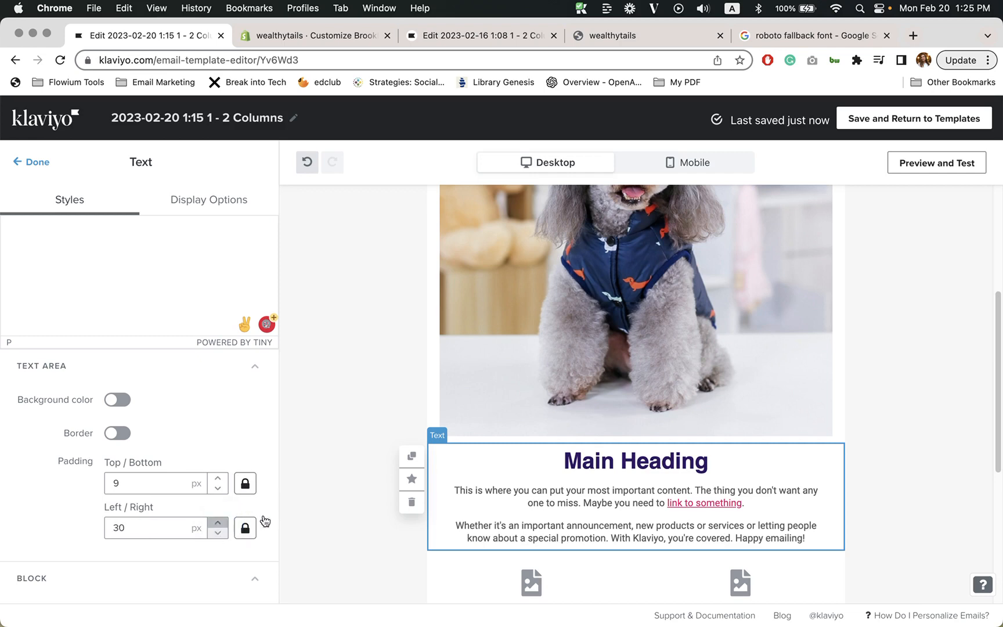
click(325, 503)
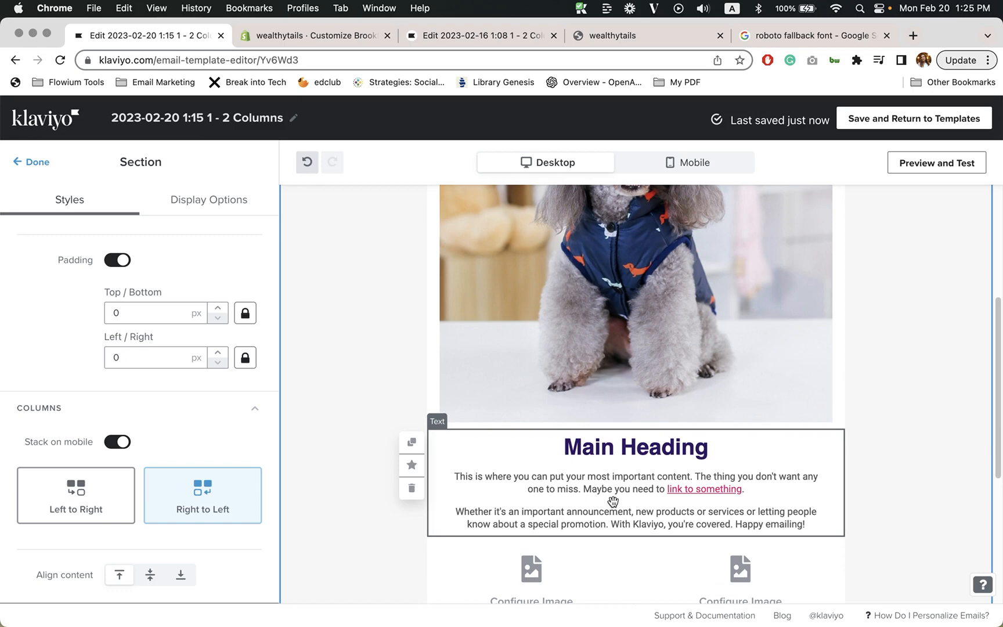
click(33, 161)
scroll(149, 466, up, 3)
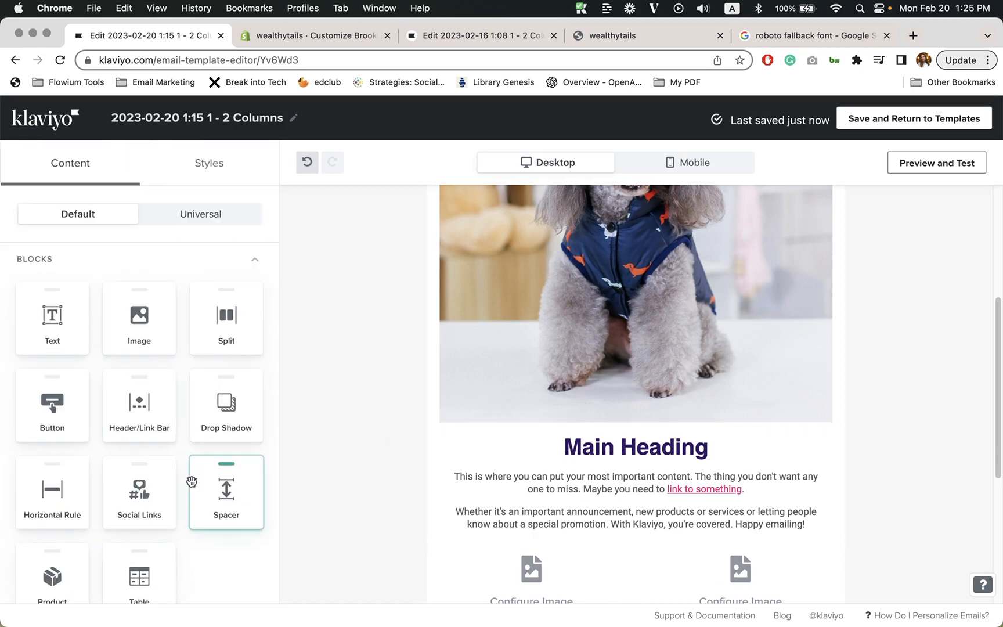
Step: Add a button block below the Main Heading text block
drag(30, 401, 538, 533)
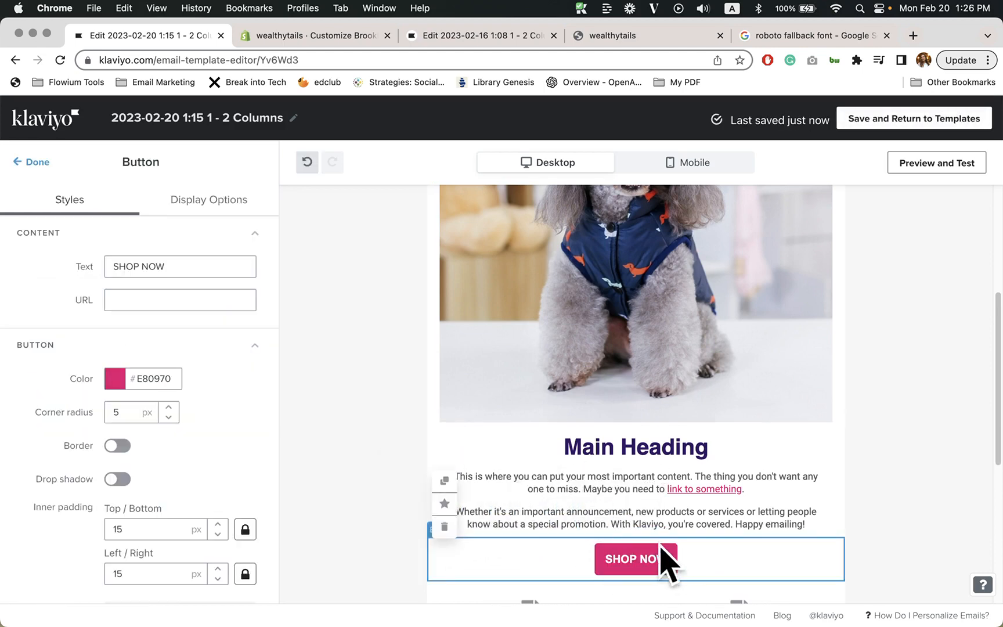
Step: Examine the button styles on the wealthytails storefront and compare them with the SHOP NOW button in the email template
click(612, 36)
scroll(610, 319, down, 10)
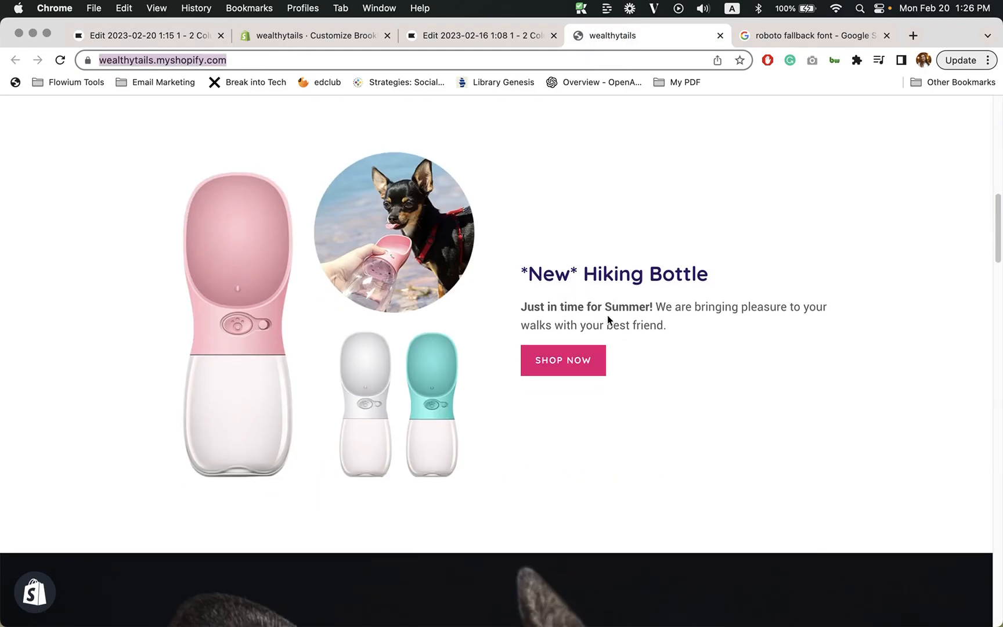
scroll(614, 350, down, 15)
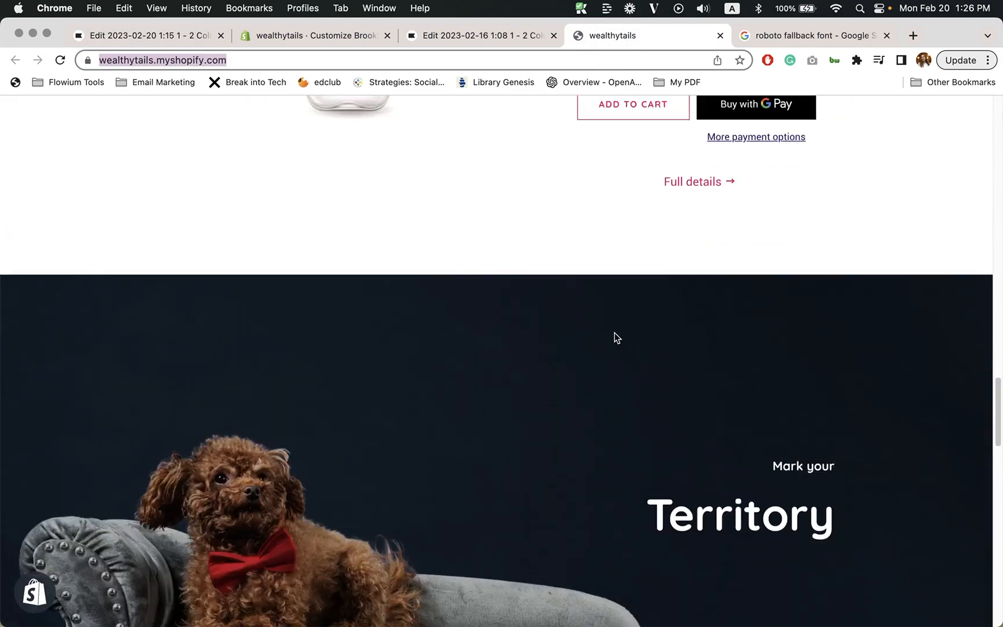
scroll(615, 290, up, 3)
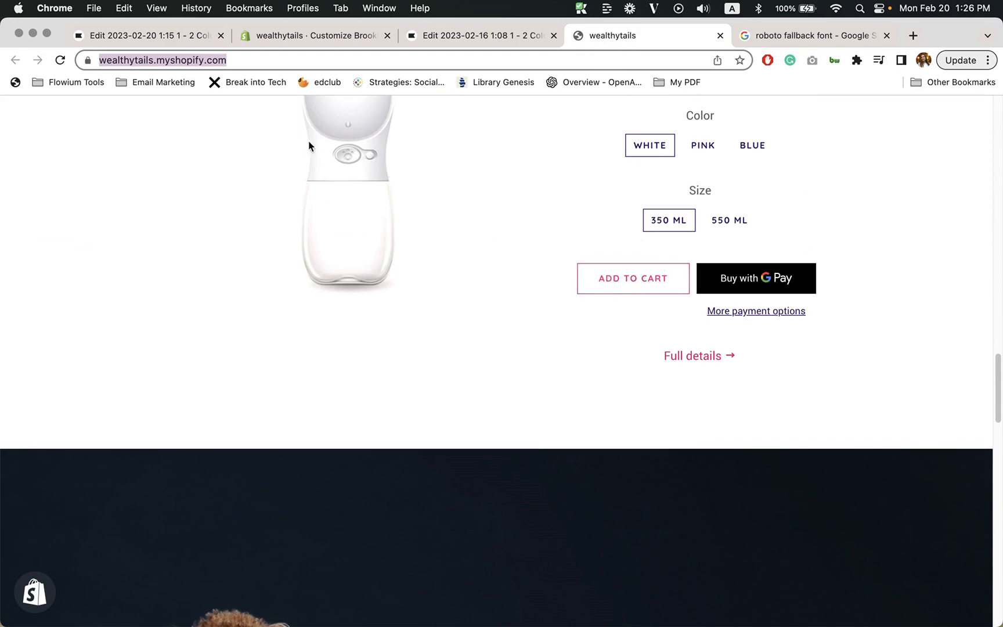
click(168, 36)
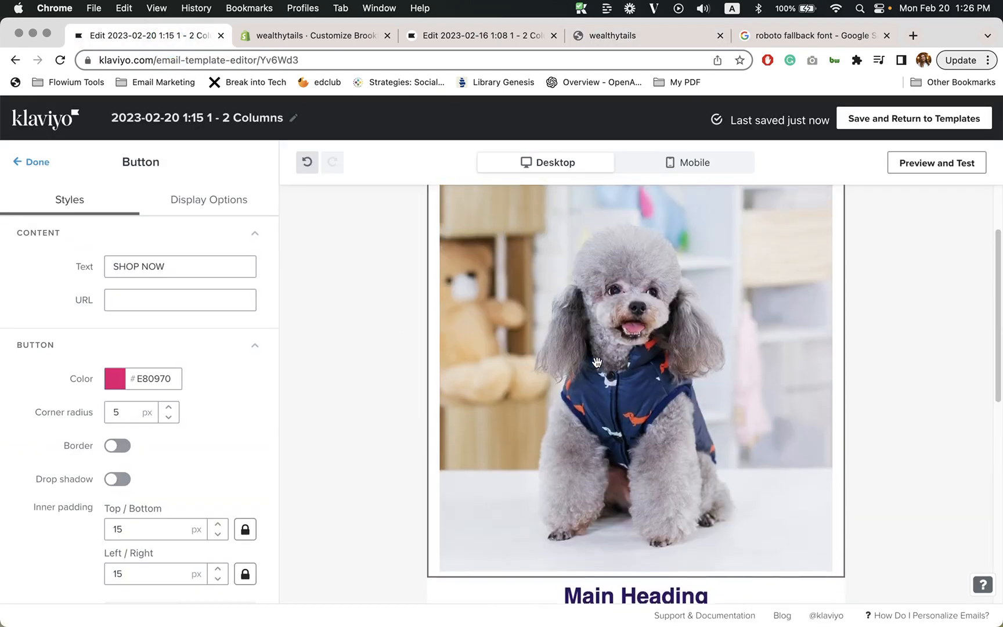
scroll(597, 363, down, 2)
scroll(620, 332, down, 8)
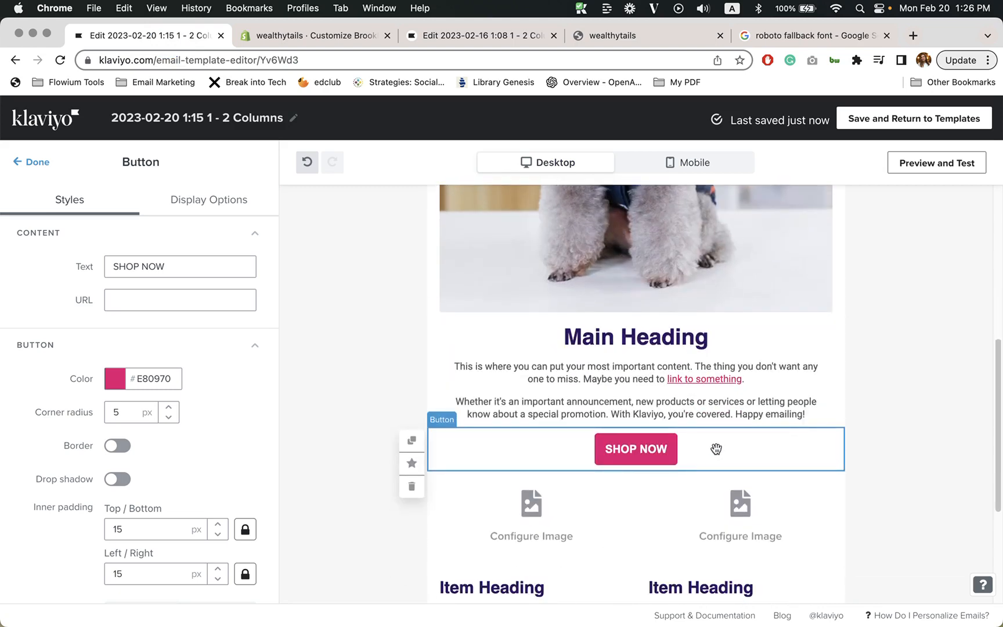
key(super+4)
scroll(639, 325, up, 1)
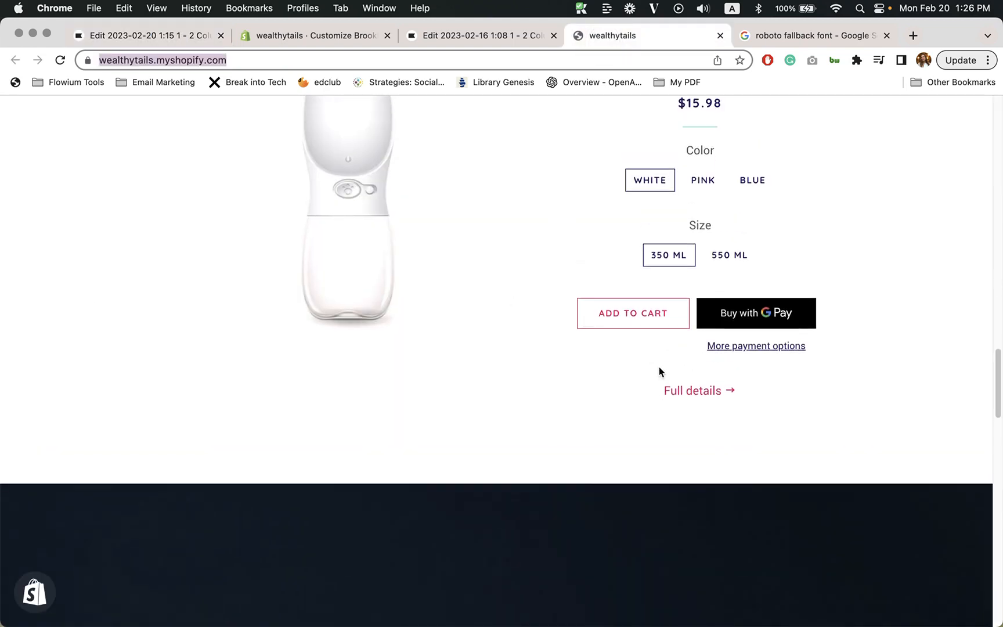
scroll(633, 336, up, 3)
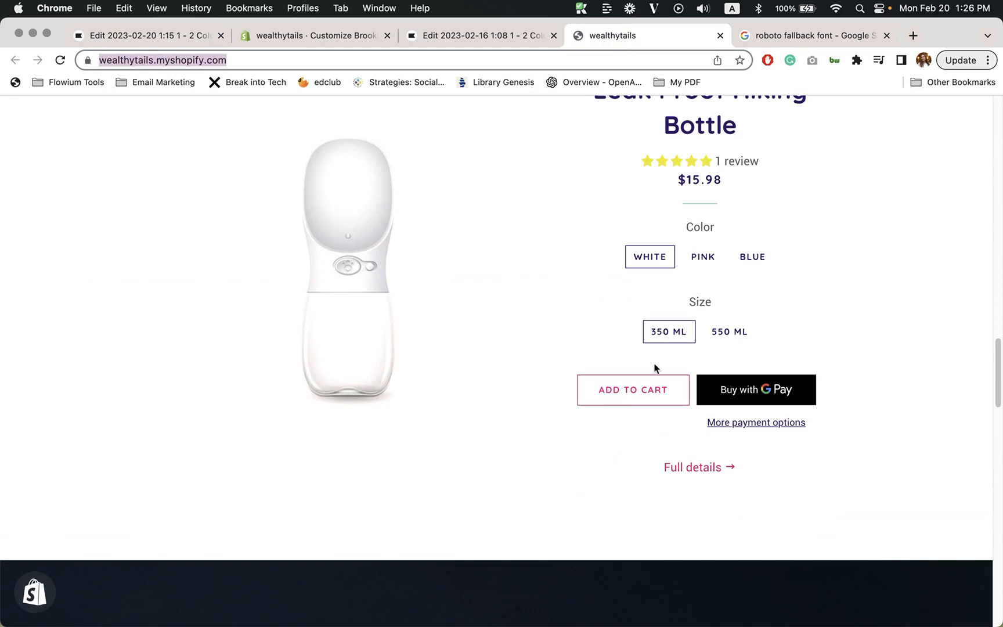
click(121, 25)
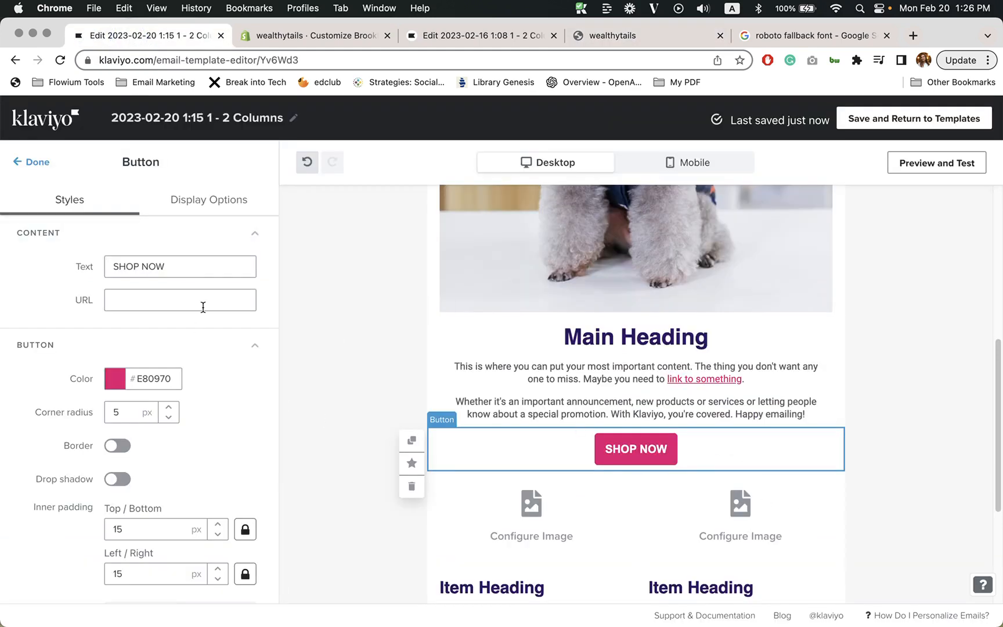
click(172, 296)
text(https://wealthytails.myshopify.com/)
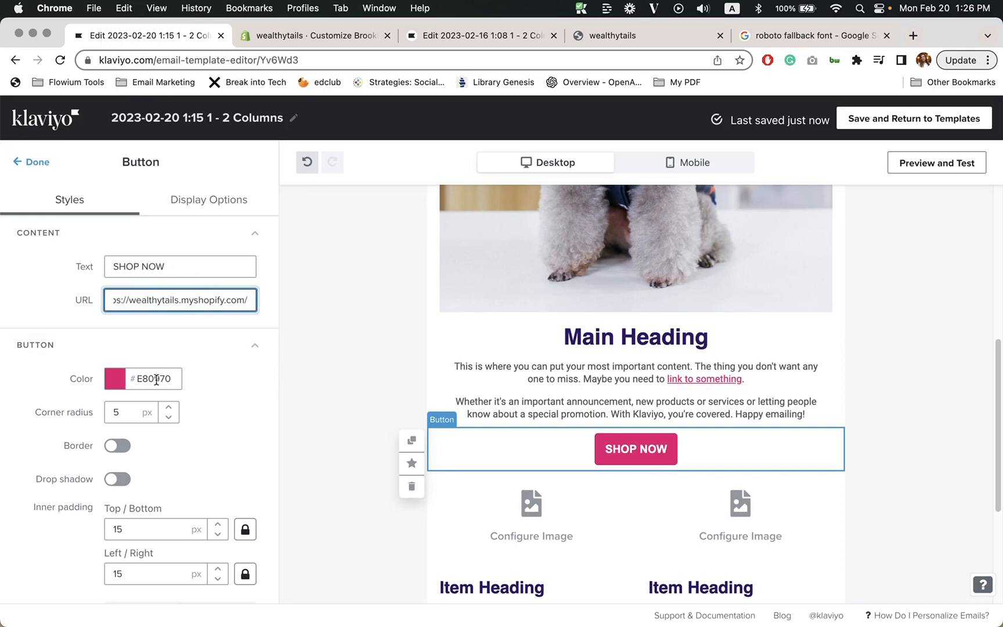
click(169, 416)
click(169, 416)
click(169, 417)
click(169, 417)
click(168, 417)
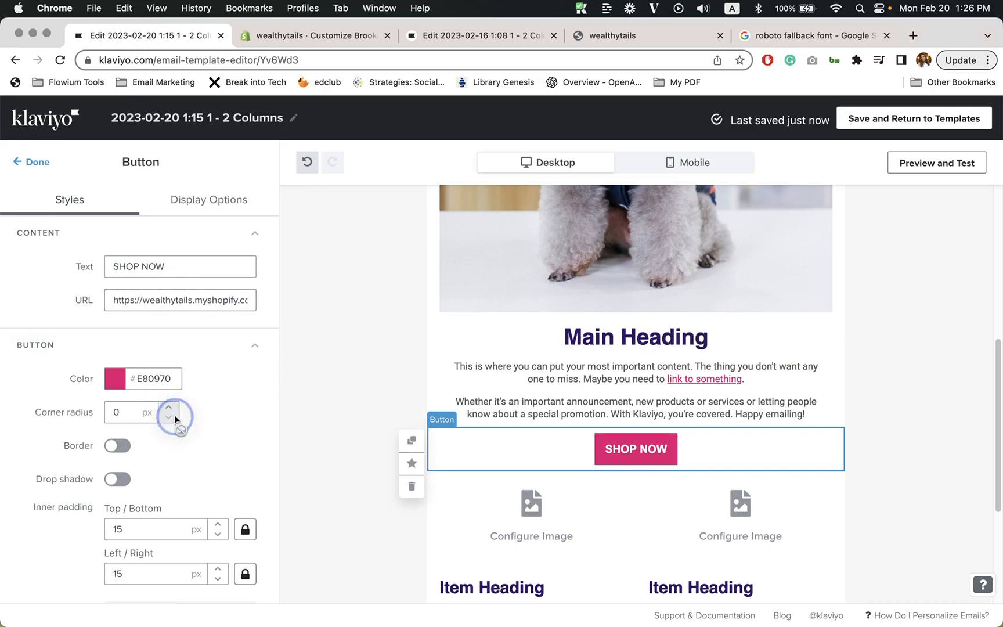
Step: Set the SHOP NOW button's left and right inner padding to 30 px
scroll(240, 444, down, 4)
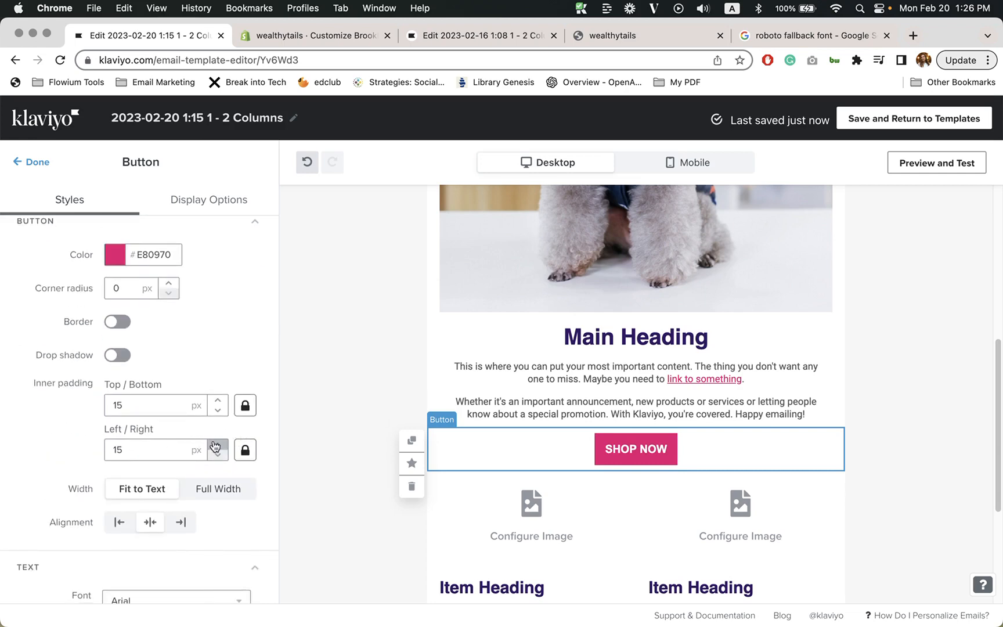
click(216, 445)
click(216, 445)
click(216, 444)
click(216, 445)
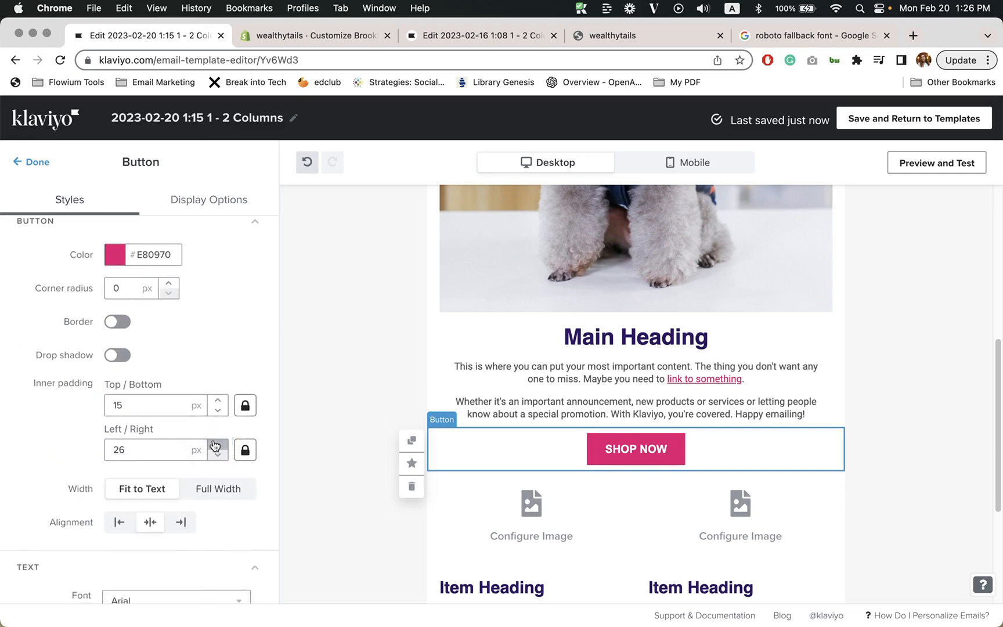
click(216, 445)
click(216, 445)
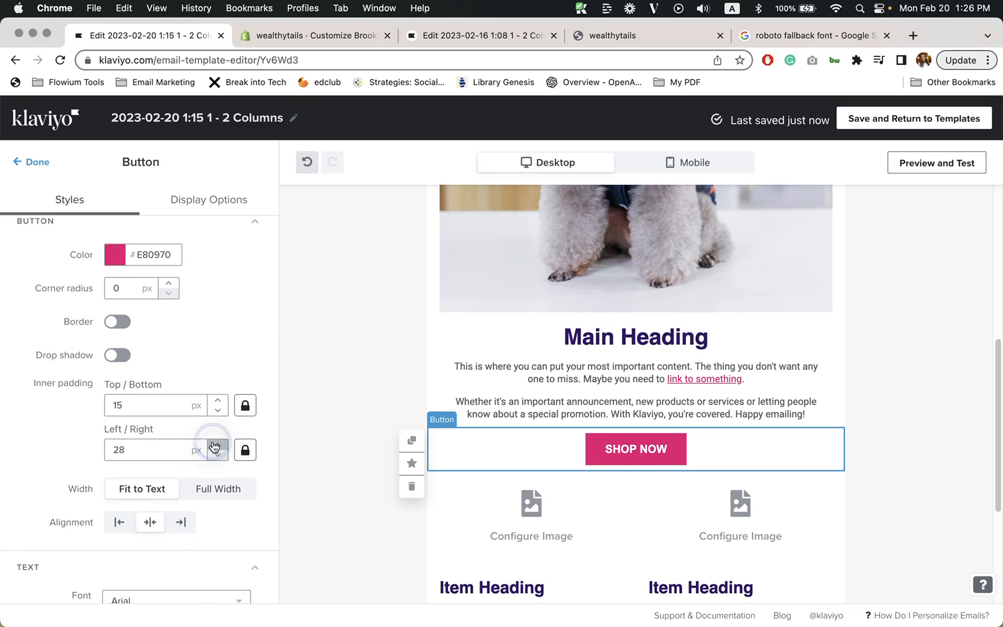
click(216, 445)
click(216, 444)
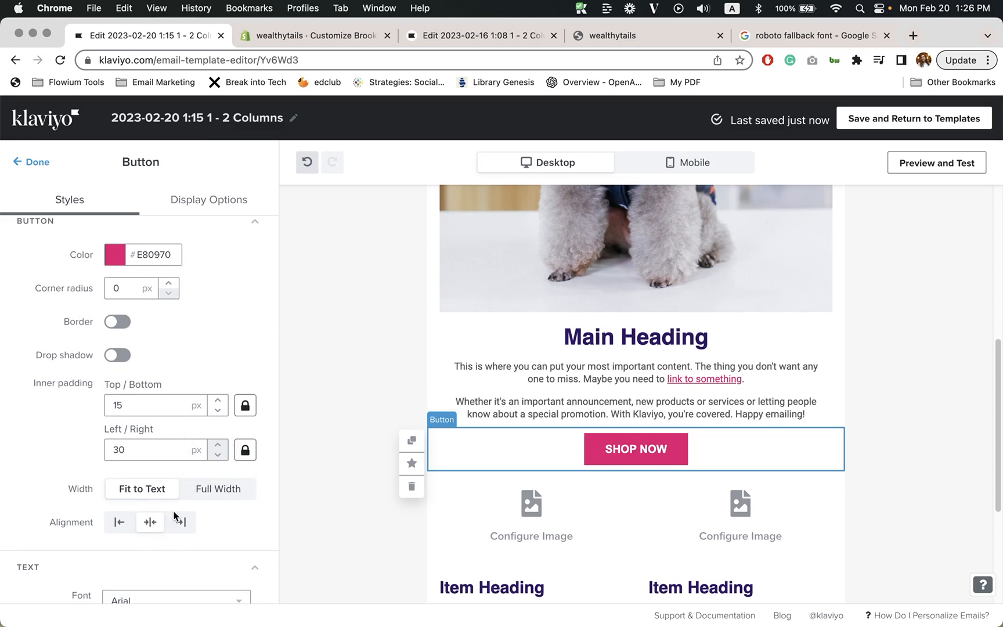
Step: Style the SHOP NOW button's text as Roboto Normal 400 at 14 px with 2 px letter spacing, and return to the content blocks
scroll(177, 508, down, 5)
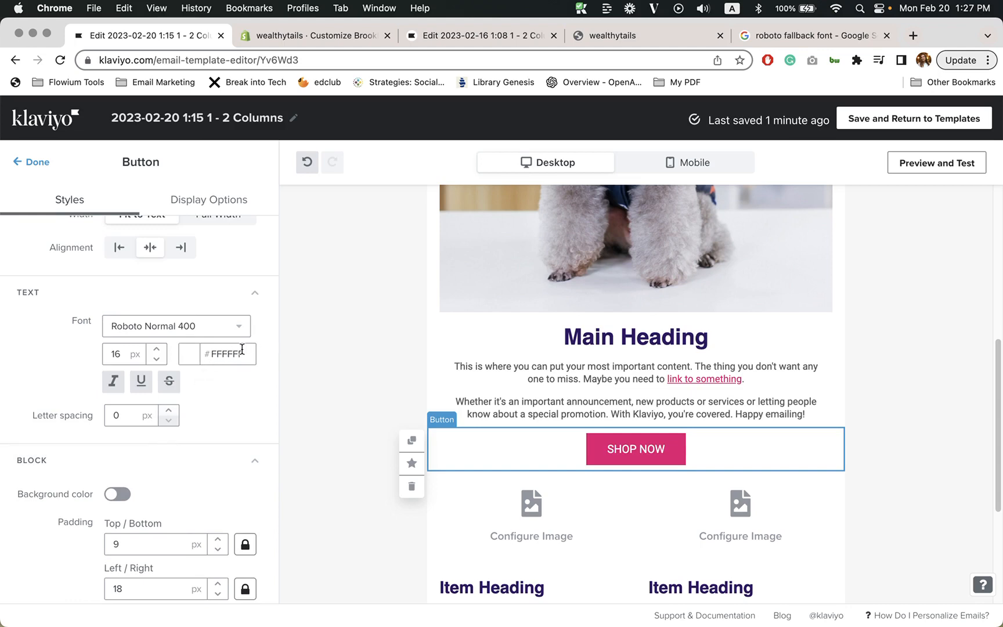
click(168, 411)
click(168, 410)
click(168, 410)
click(169, 410)
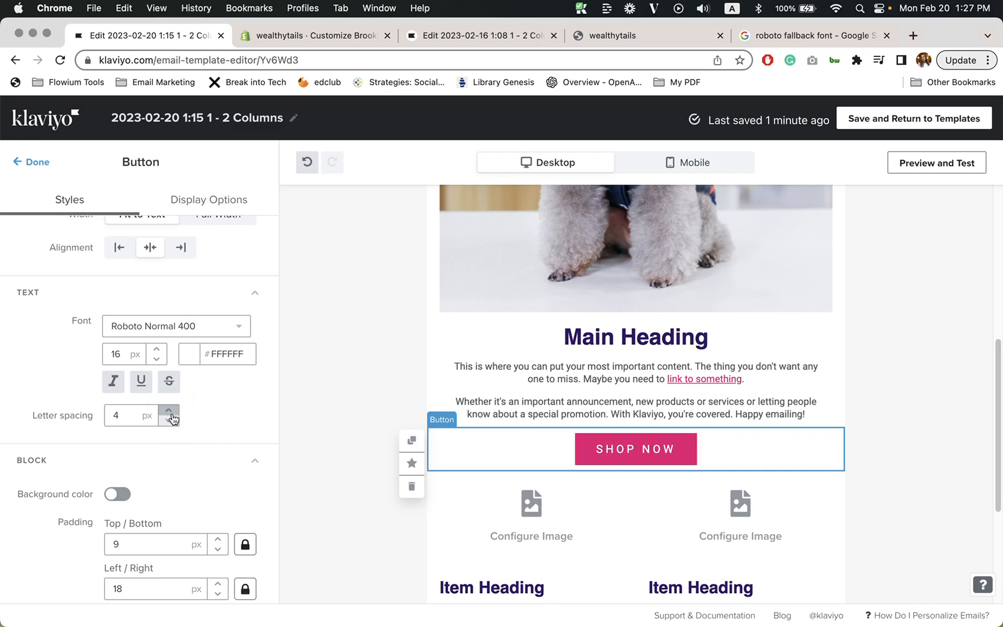
click(169, 421)
click(169, 420)
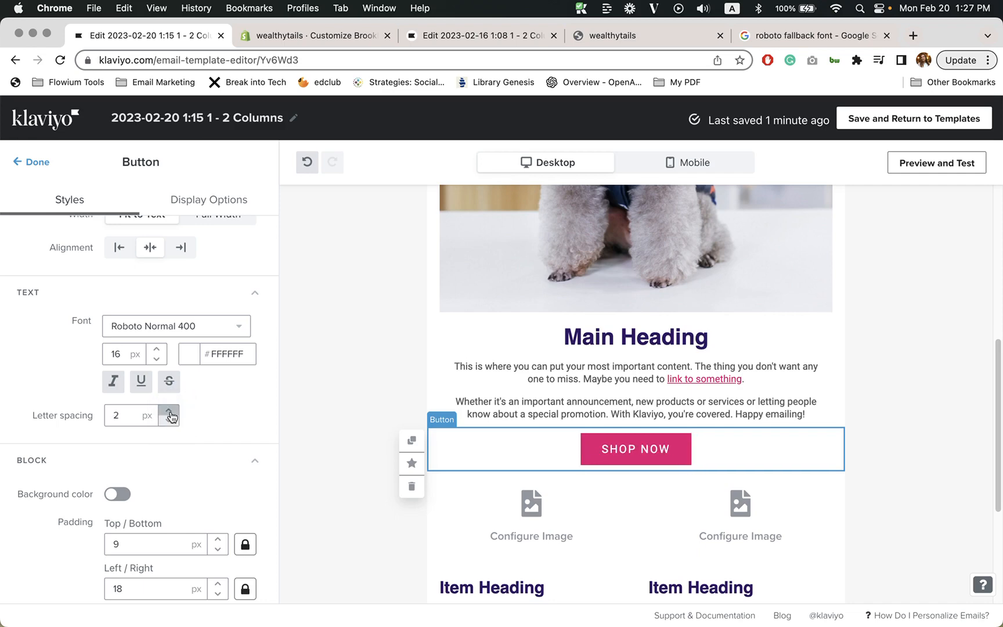
click(156, 359)
click(157, 358)
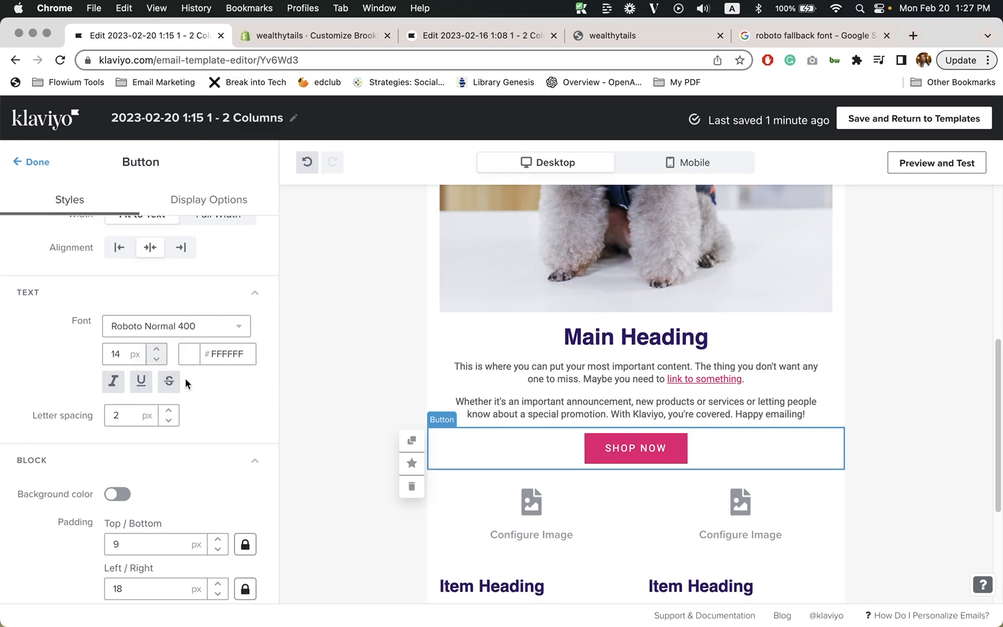
click(32, 163)
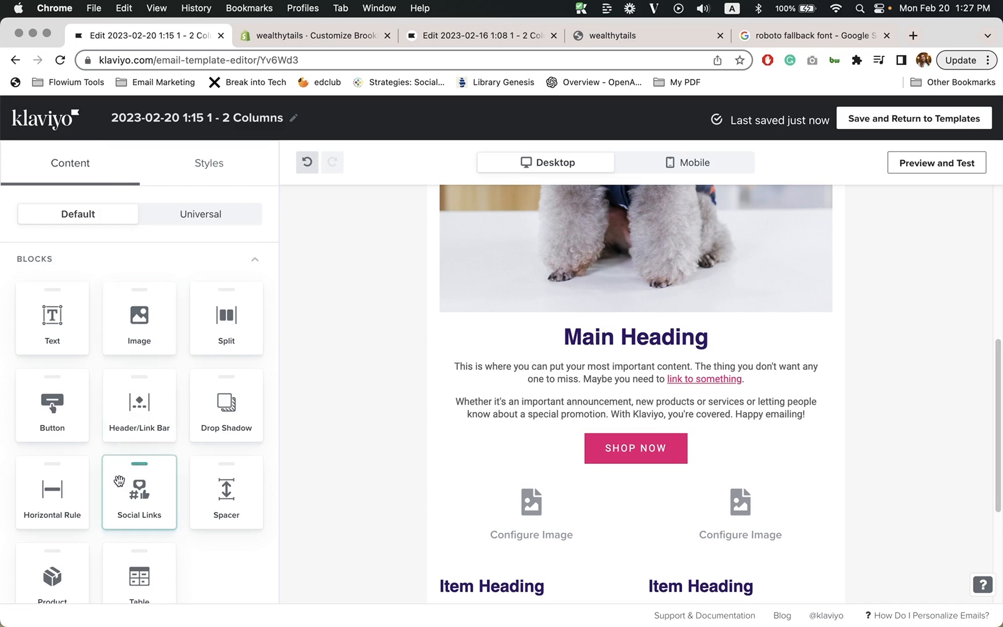
Step: Add a second button block directly below the pink SHOP NOW button and set its button color to #FFFFFF
drag(51, 406, 606, 499)
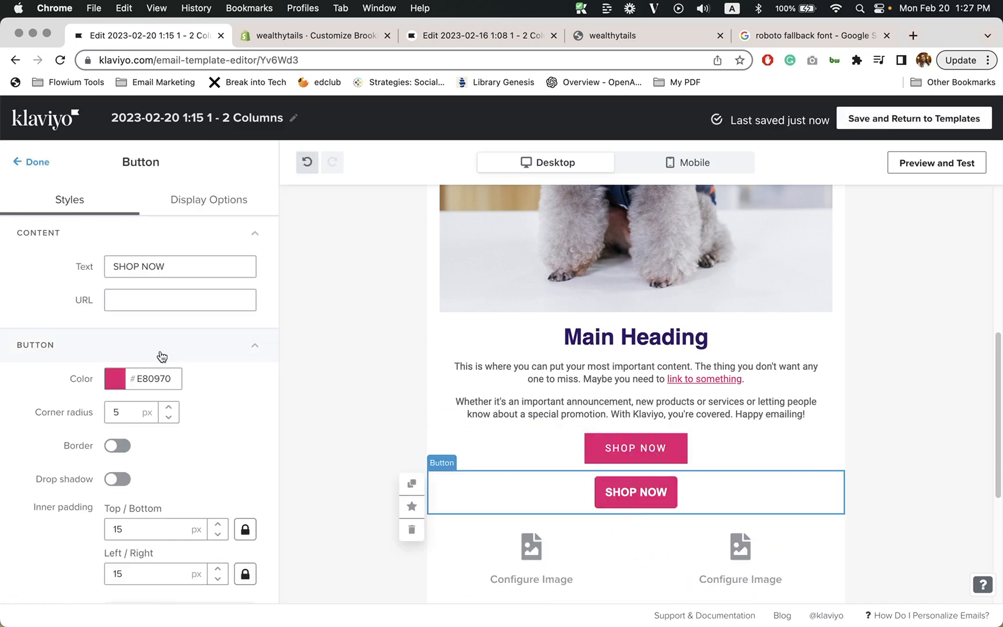
click(633, 38)
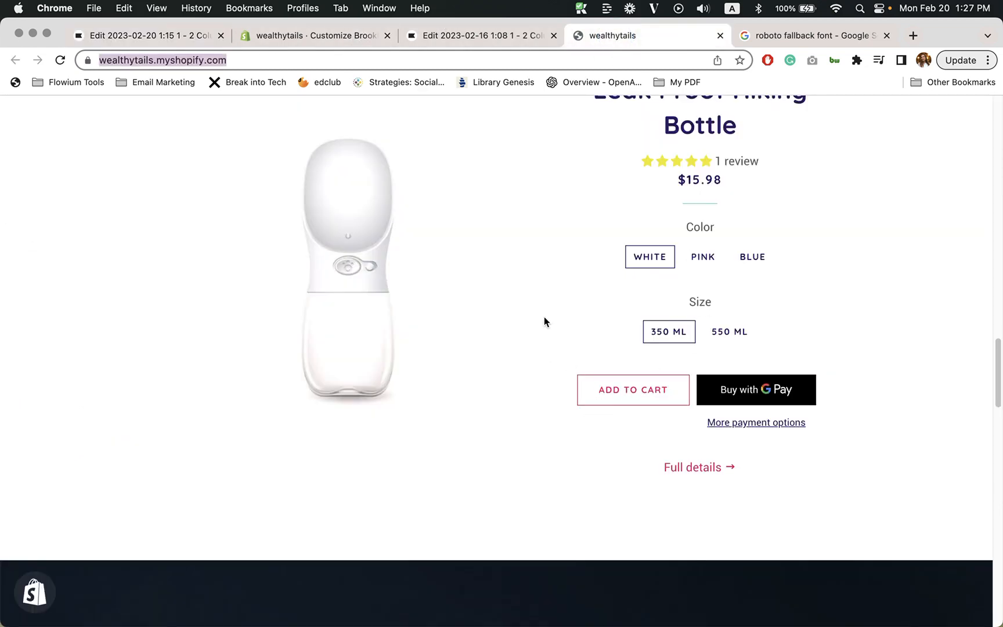
click(151, 37)
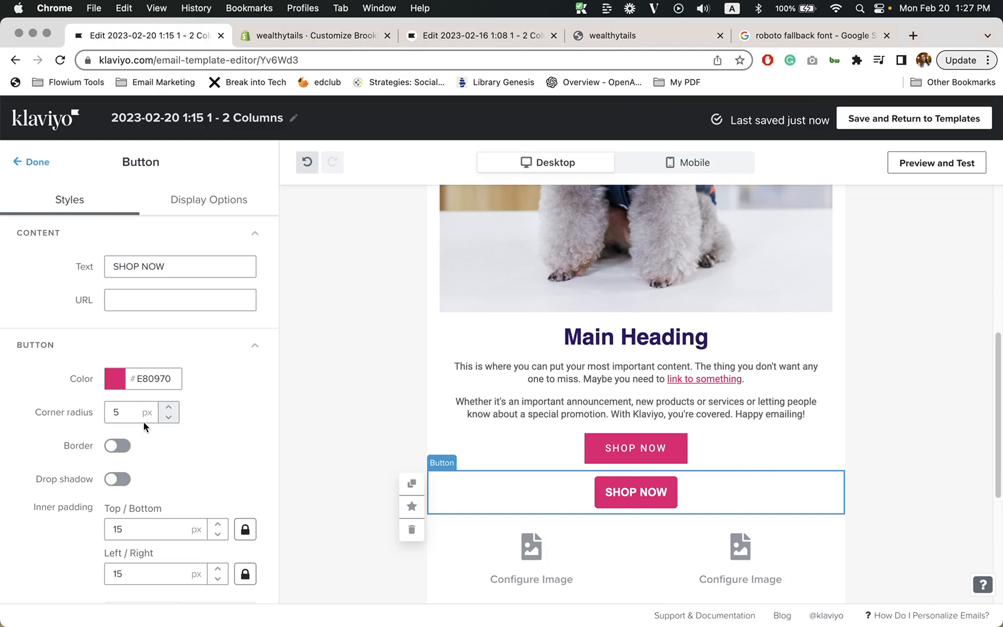
click(116, 381)
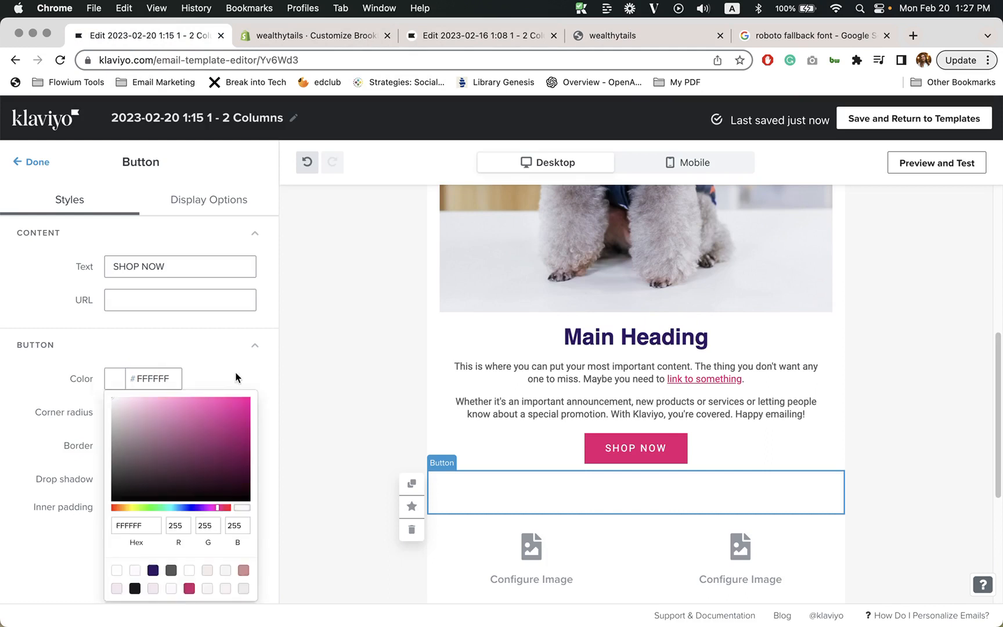
click(235, 372)
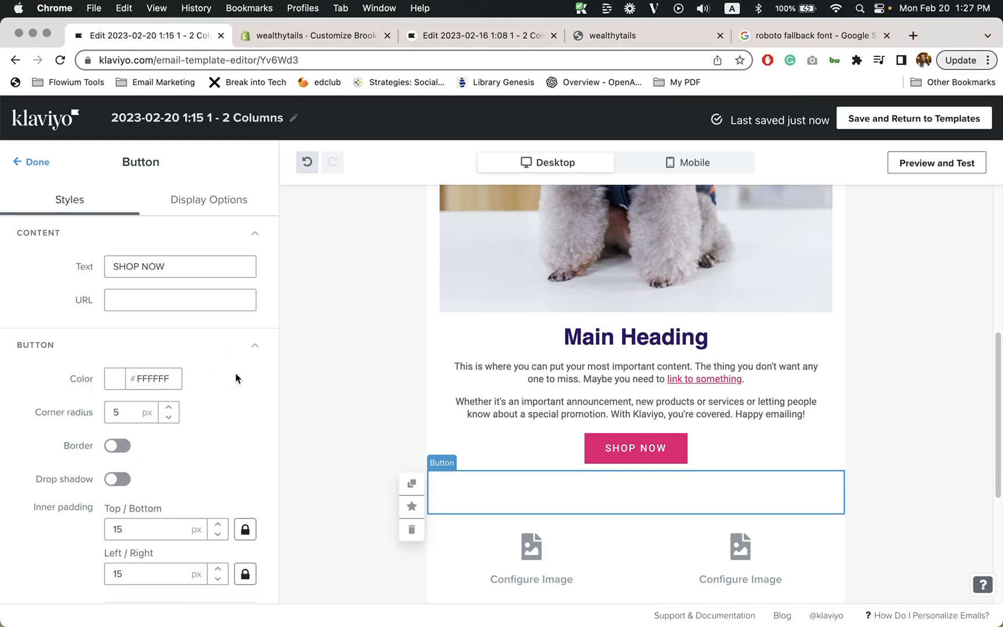
Step: Set the second button's corner radius to 0 px and its left and right inner padding to 20 px
click(169, 417)
click(169, 418)
scroll(116, 464, down, 2)
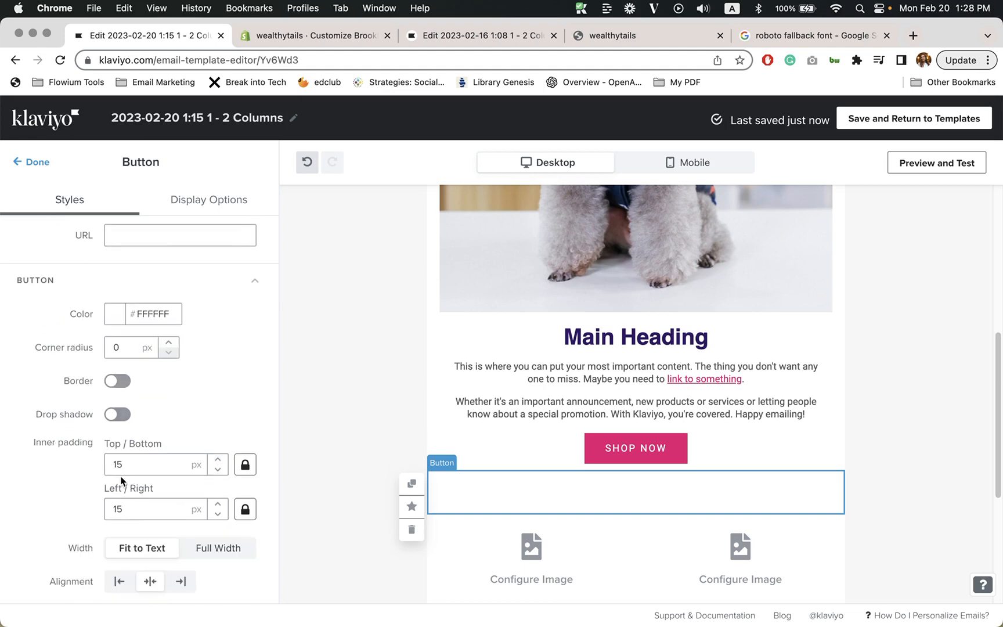
click(218, 503)
click(218, 503)
click(218, 514)
Step: Match the second button's text to the first button's font, size and letter spacing, and color the text pink
scroll(152, 520, down, 4)
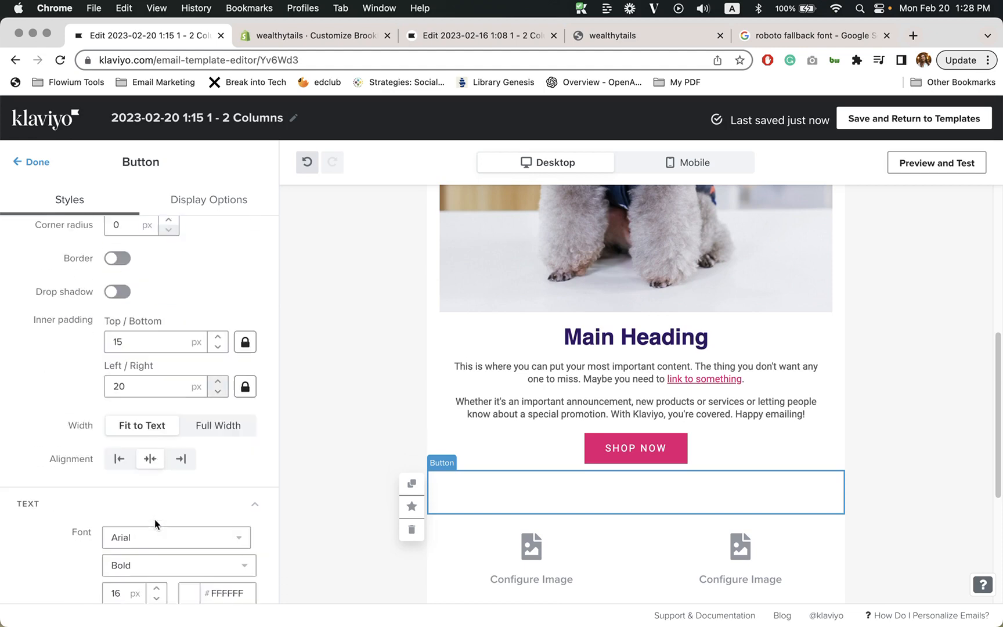
scroll(155, 519, down, 3)
click(213, 444)
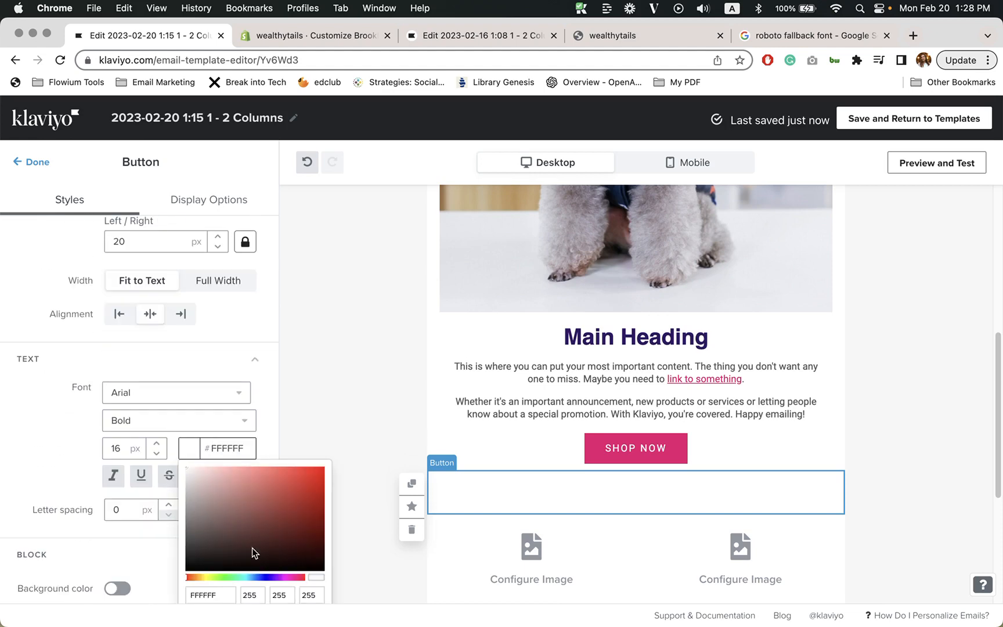
scroll(255, 557, down, 2)
click(213, 517)
Step: Give the second button a solid 1 px border in the pink color #CA246F
scroll(139, 351, up, 7)
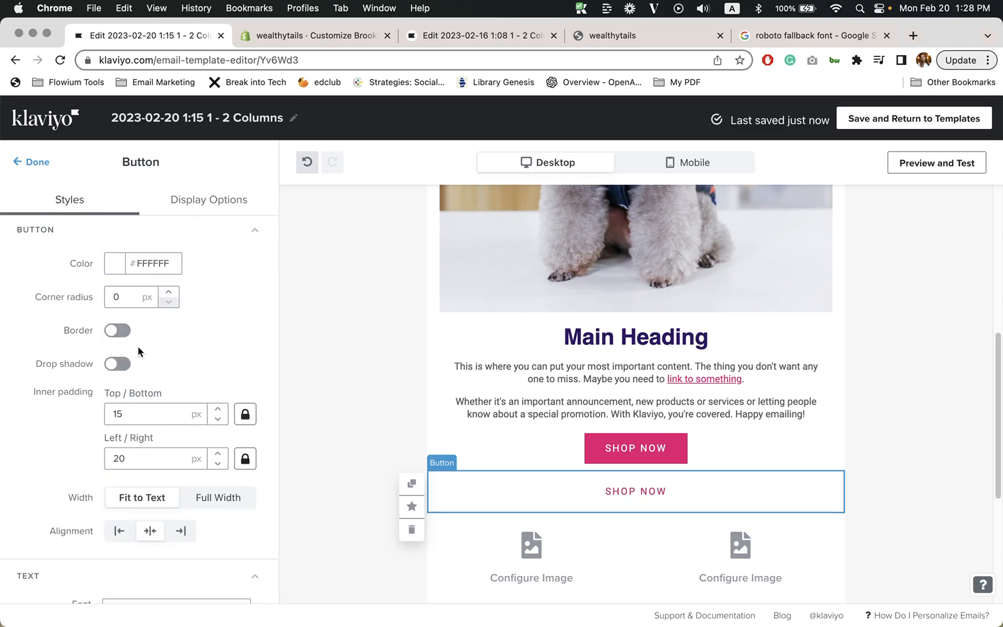
click(117, 331)
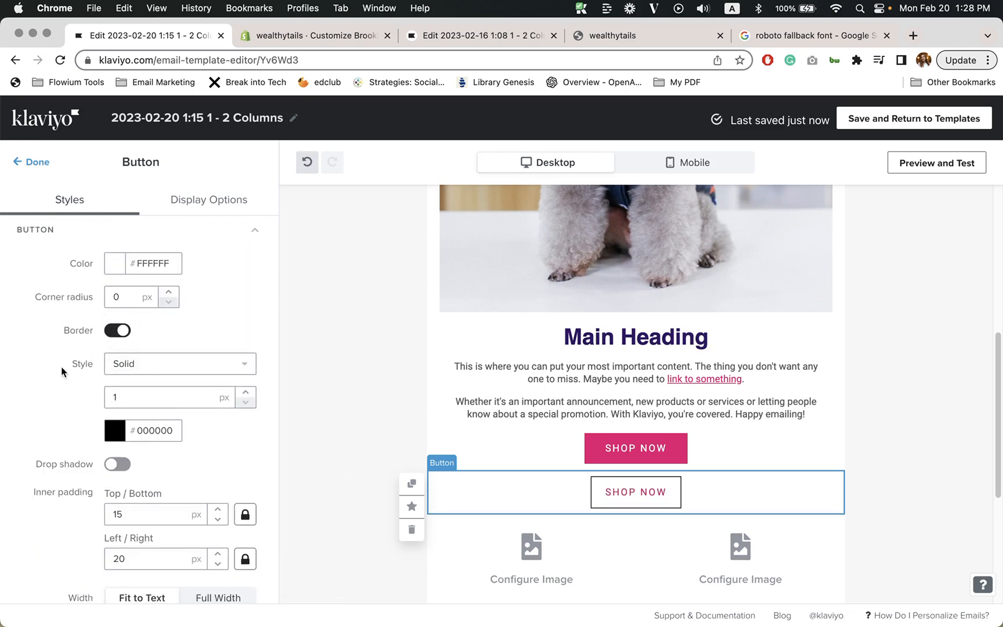
click(149, 430)
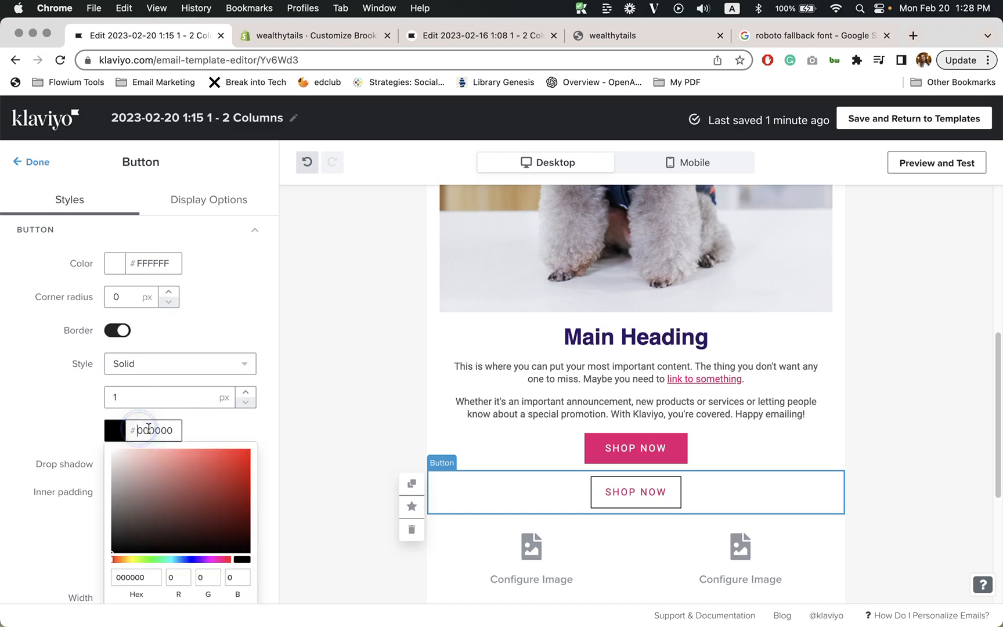
scroll(174, 522, down, 3)
click(118, 546)
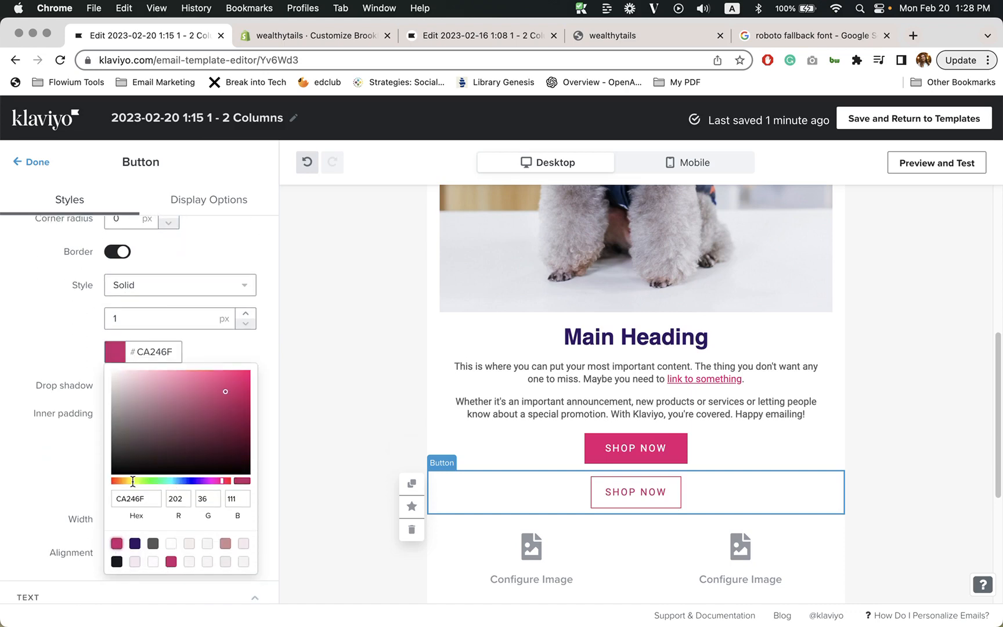
click(55, 343)
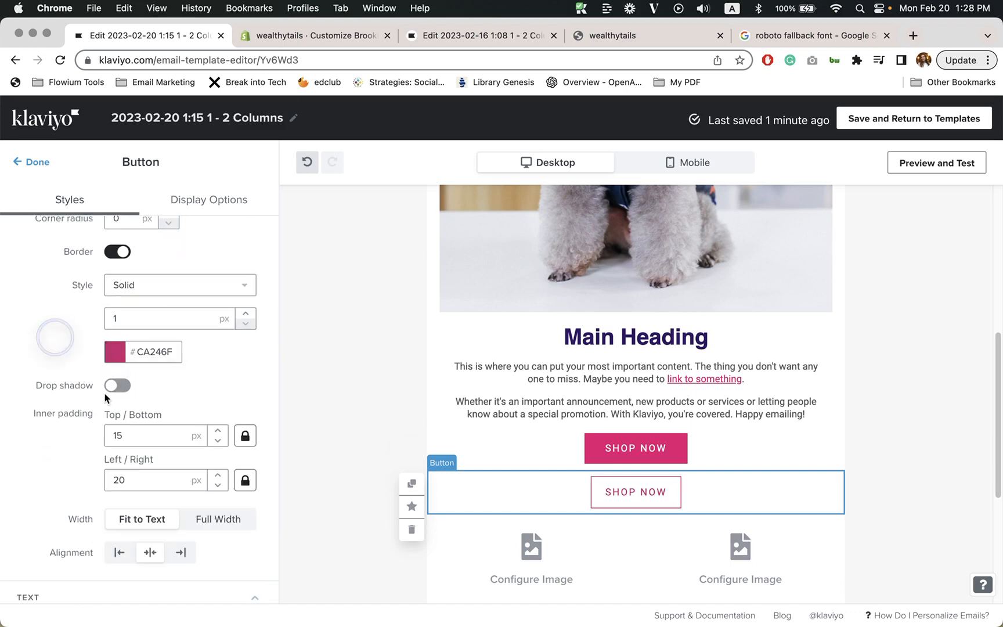
Step: Set the second button's left and right inner padding to 30 px
click(219, 475)
click(218, 475)
click(219, 475)
click(219, 475)
click(219, 476)
click(219, 476)
click(219, 475)
click(219, 476)
click(218, 476)
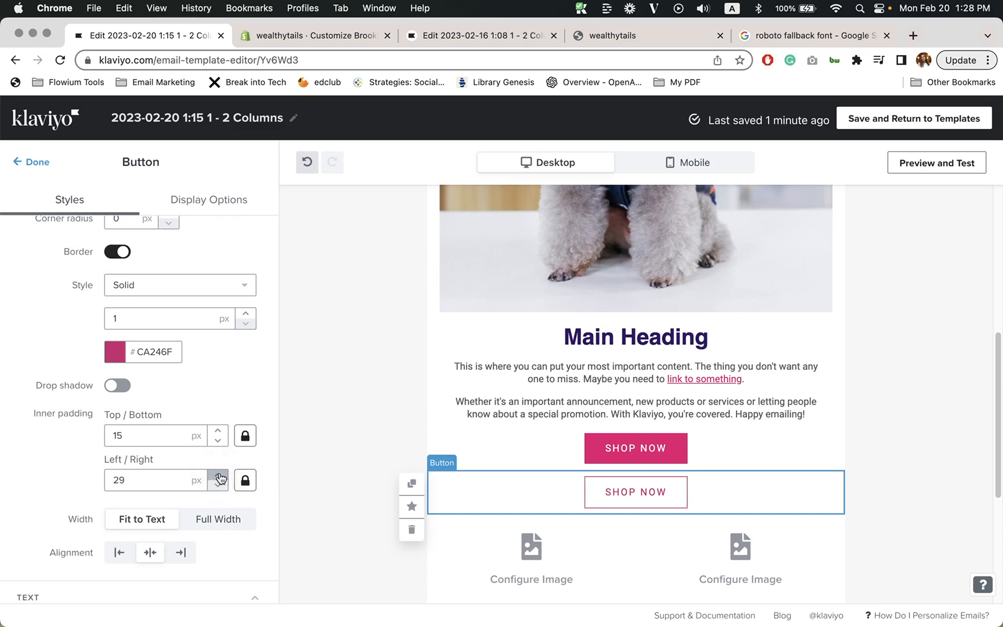
click(218, 476)
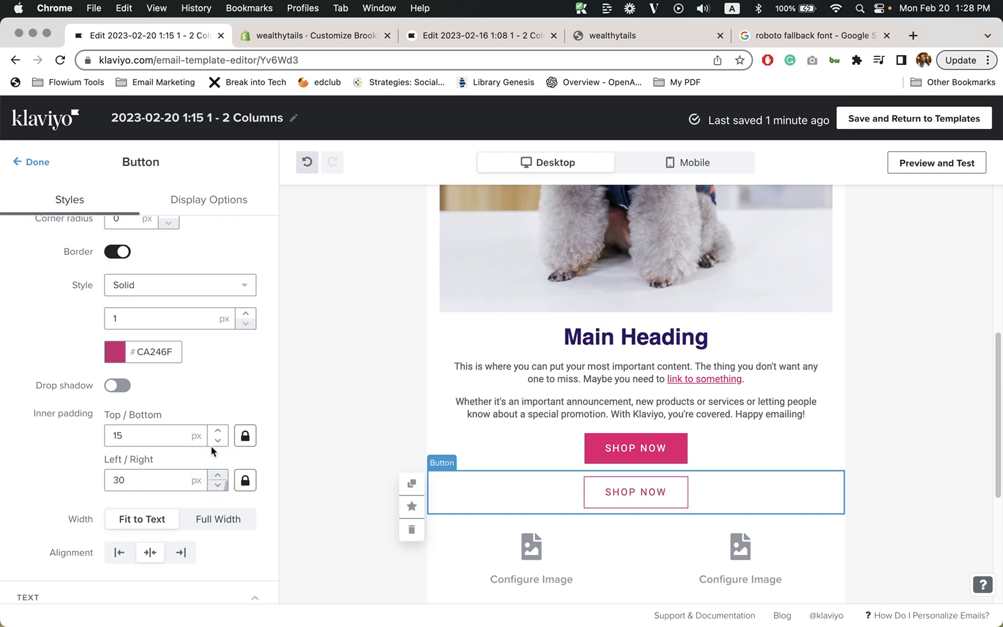
scroll(188, 416, up, 4)
click(152, 298)
text(https://wealthytails.myshopify.com/)
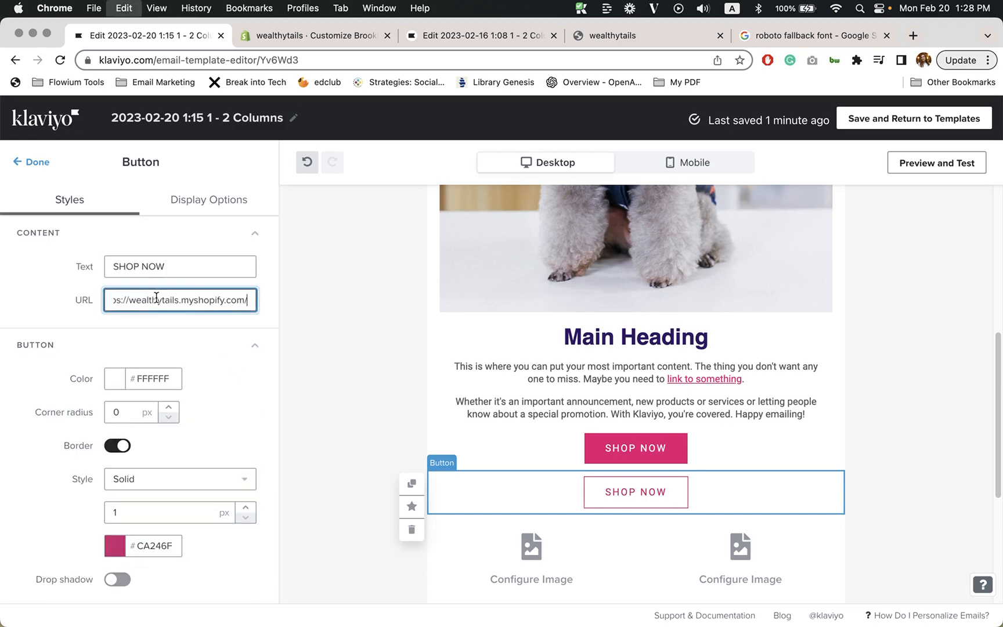
click(287, 438)
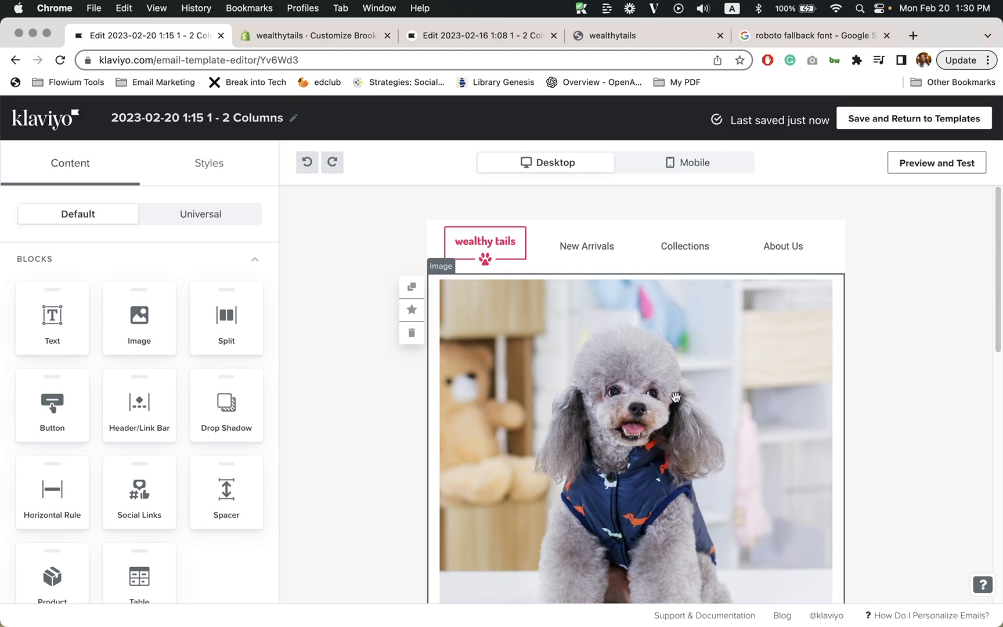
Step: Delete the placeholder image and Item Heading text blocks from the two-column section below the buttons
scroll(675, 398, down, 10)
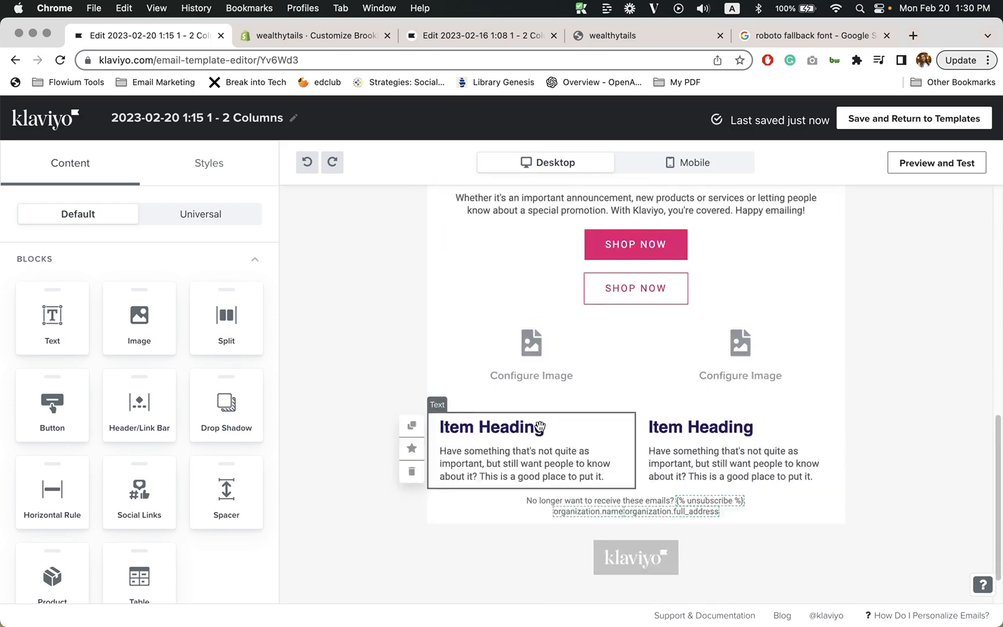
scroll(540, 427, up, 2)
click(412, 407)
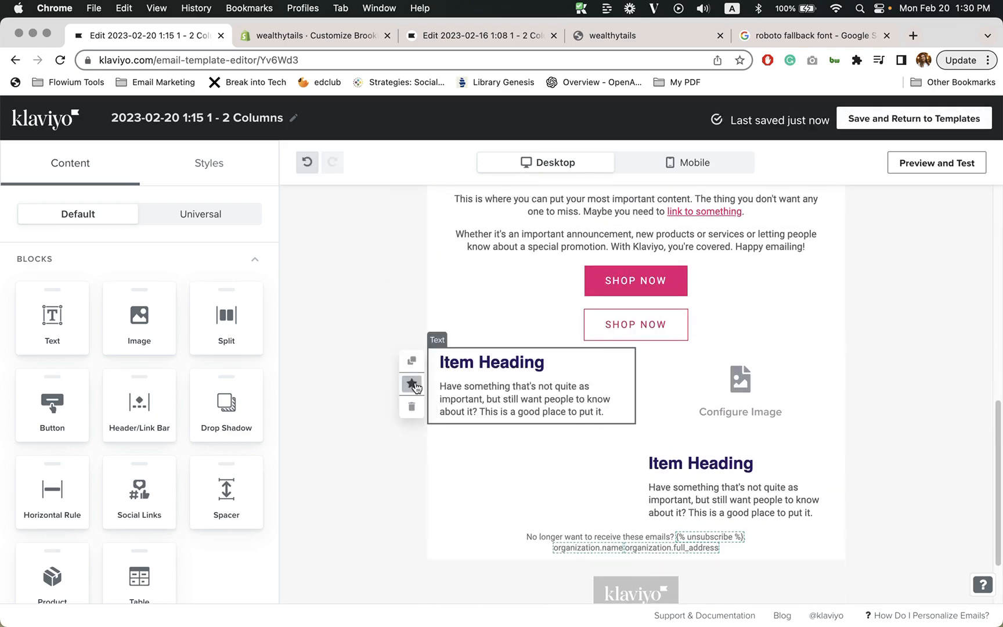
click(413, 407)
click(453, 375)
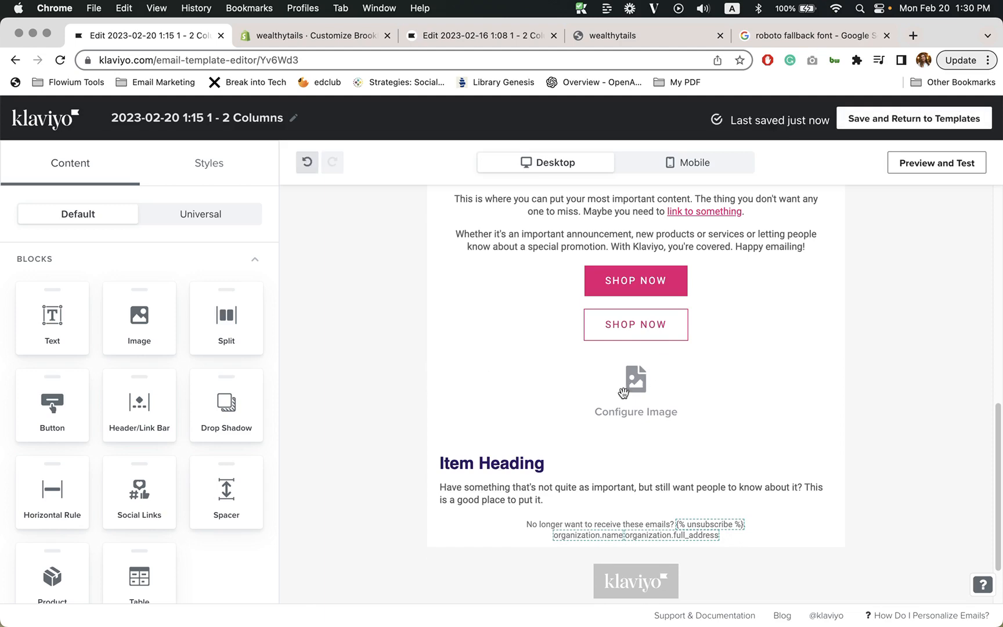
click(610, 411)
click(411, 406)
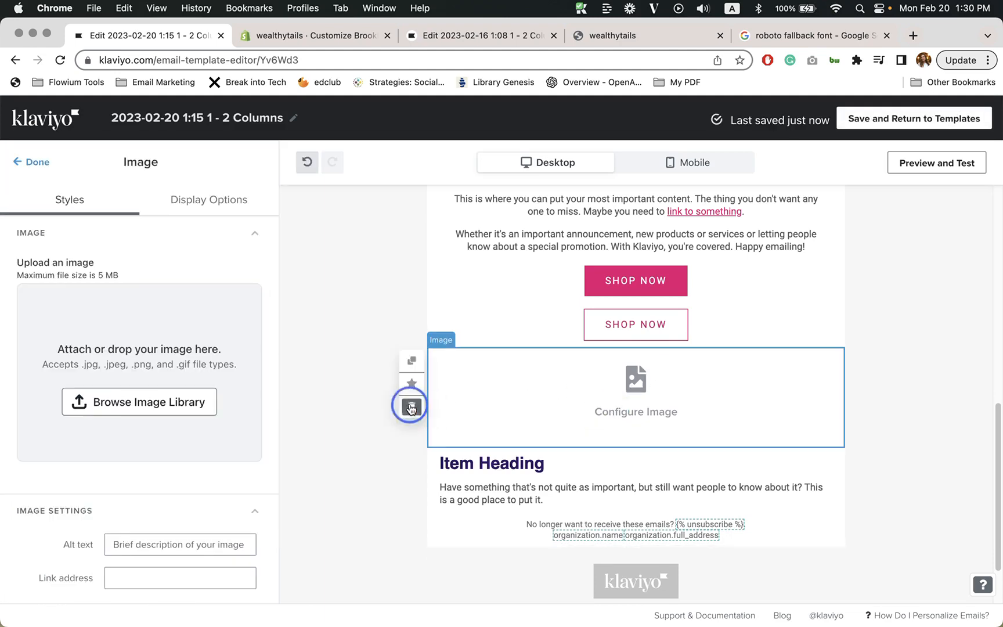
click(411, 407)
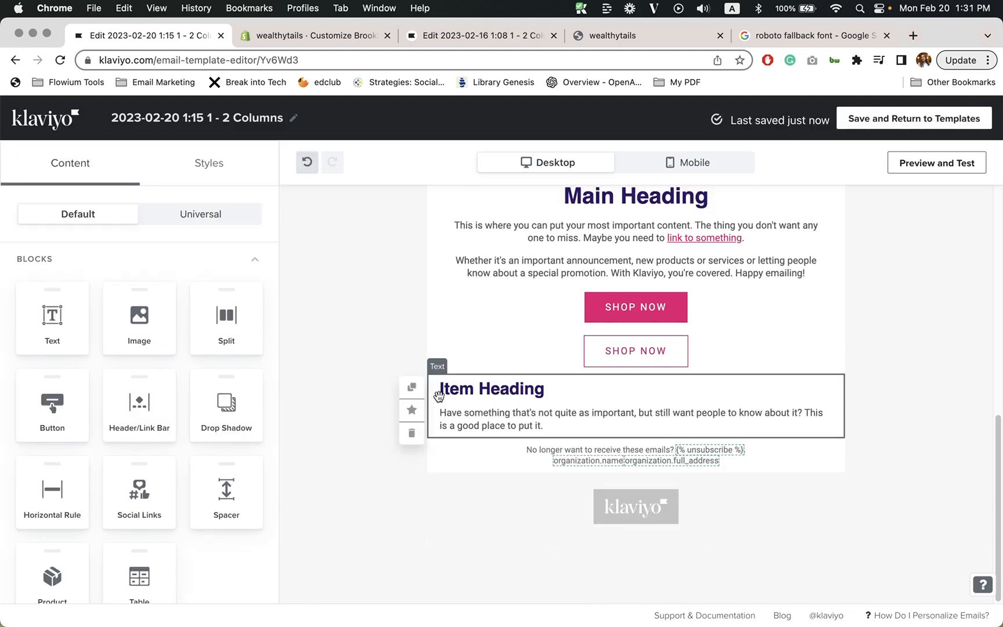
click(411, 433)
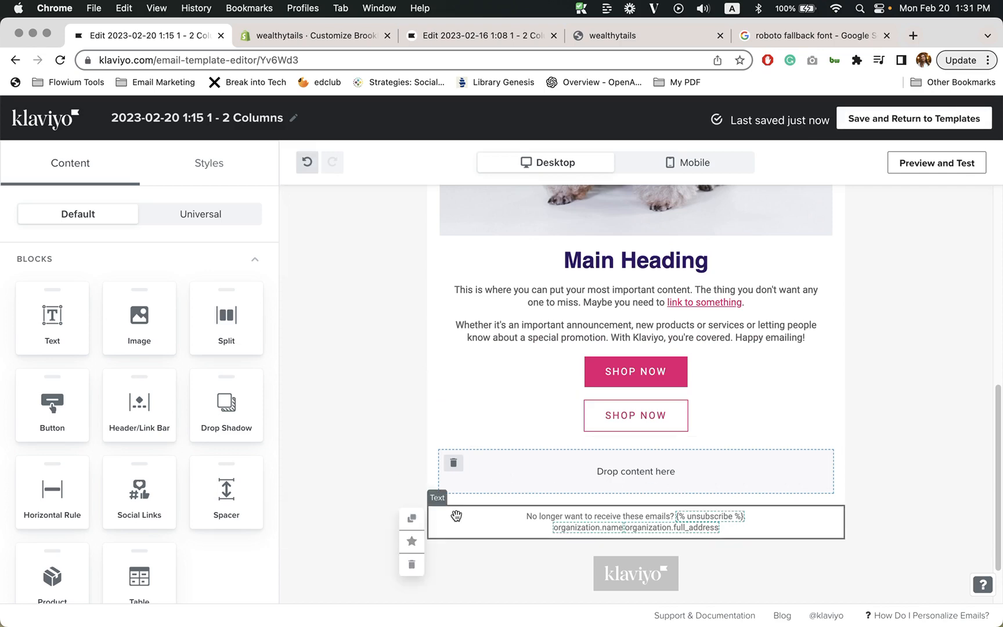
Step: Add an image block in the empty section below the buttons, using the Frenchbulldogwithbowtie picture from the image library
drag(140, 316, 634, 467)
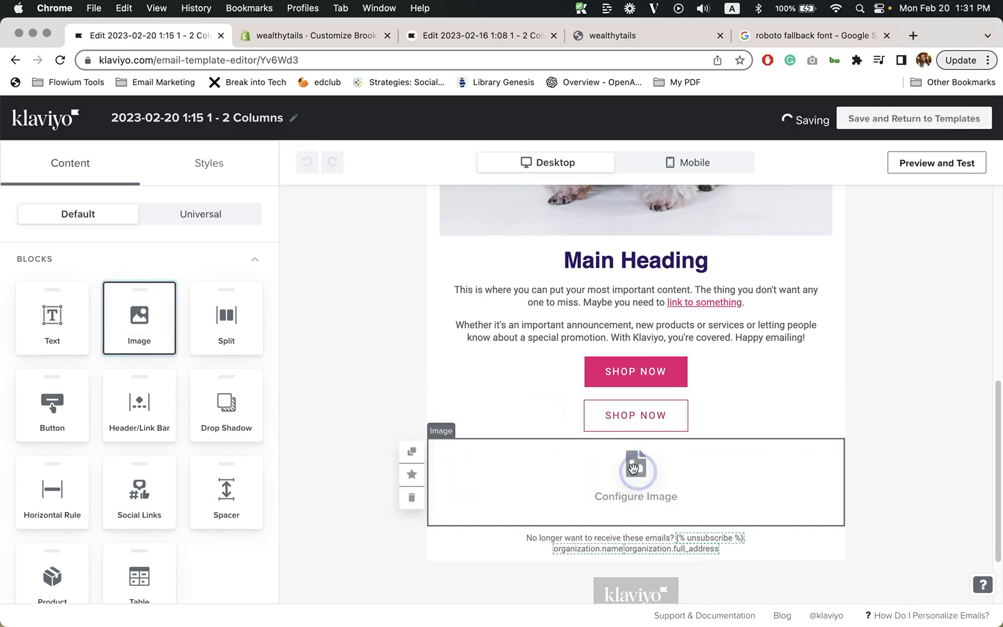
click(175, 402)
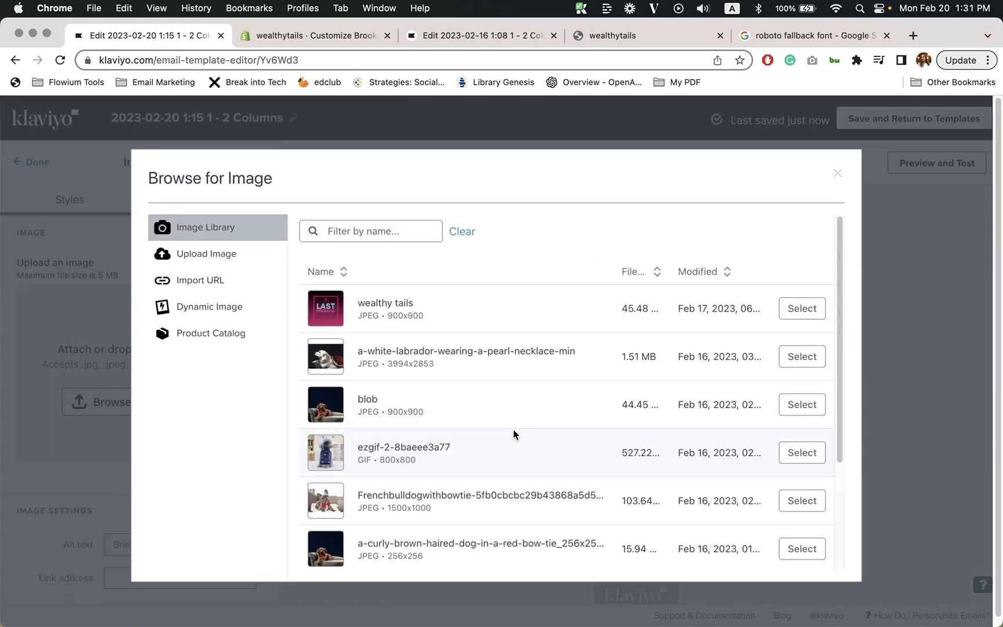
scroll(514, 434, down, 3)
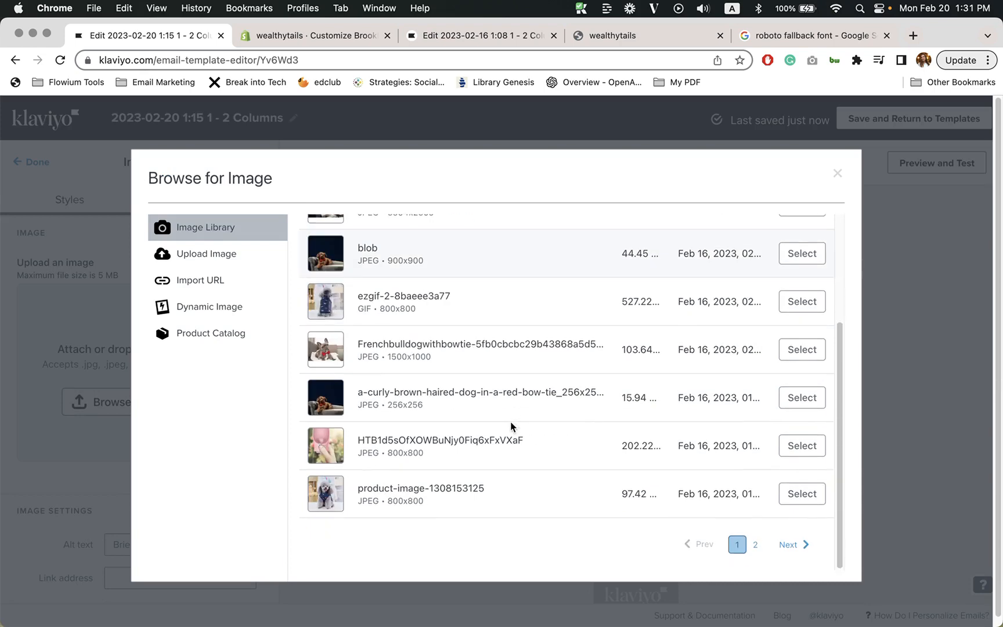
click(800, 350)
scroll(674, 415, down, 5)
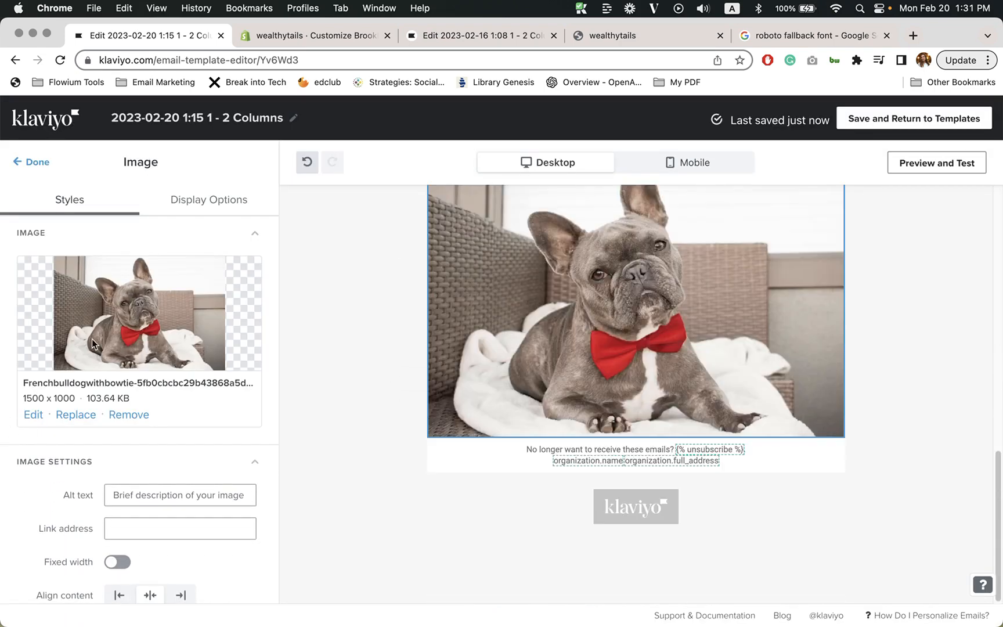
click(27, 162)
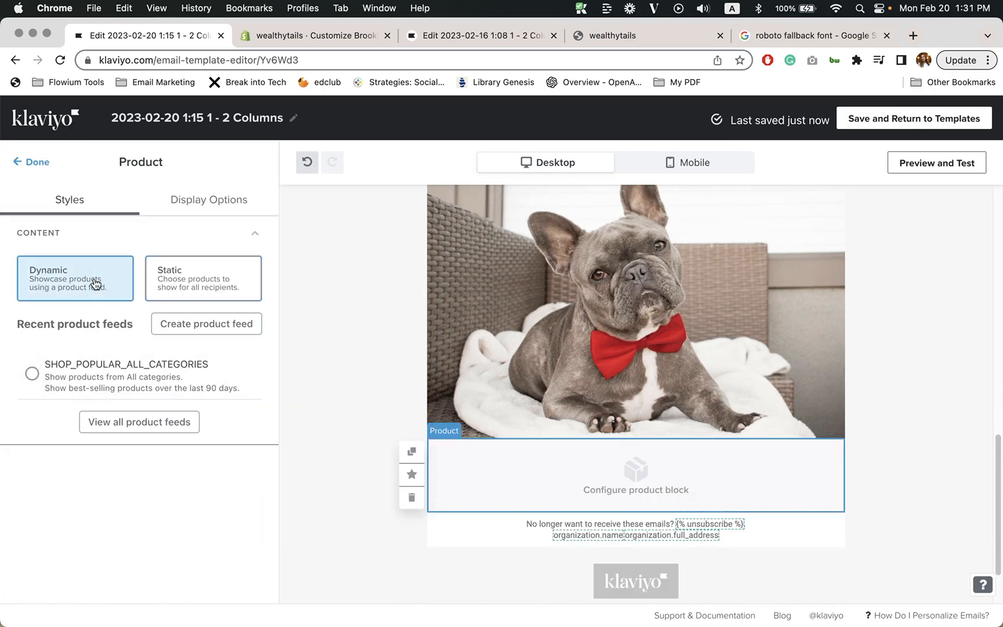
Step: Make the product block below the bulldog image static and add the Leak Proof Hiking Bottle and Spring Jacket
click(201, 286)
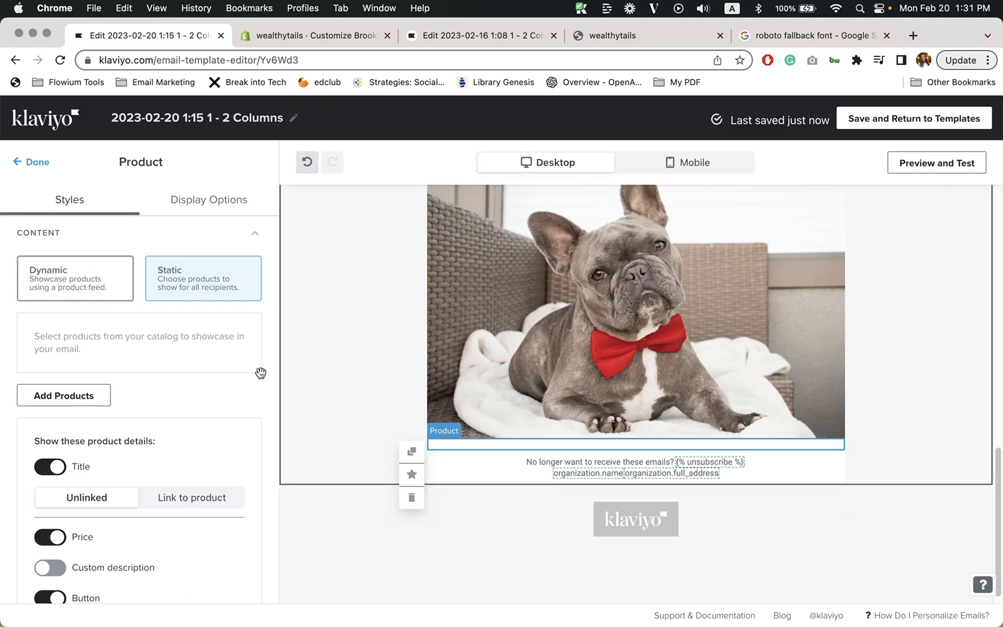
click(65, 277)
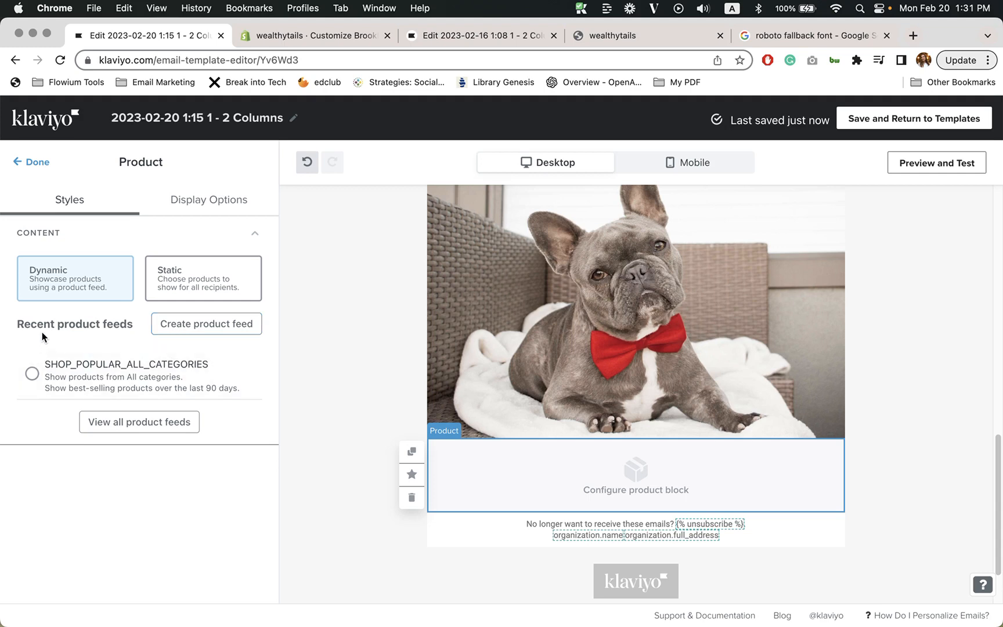
click(184, 303)
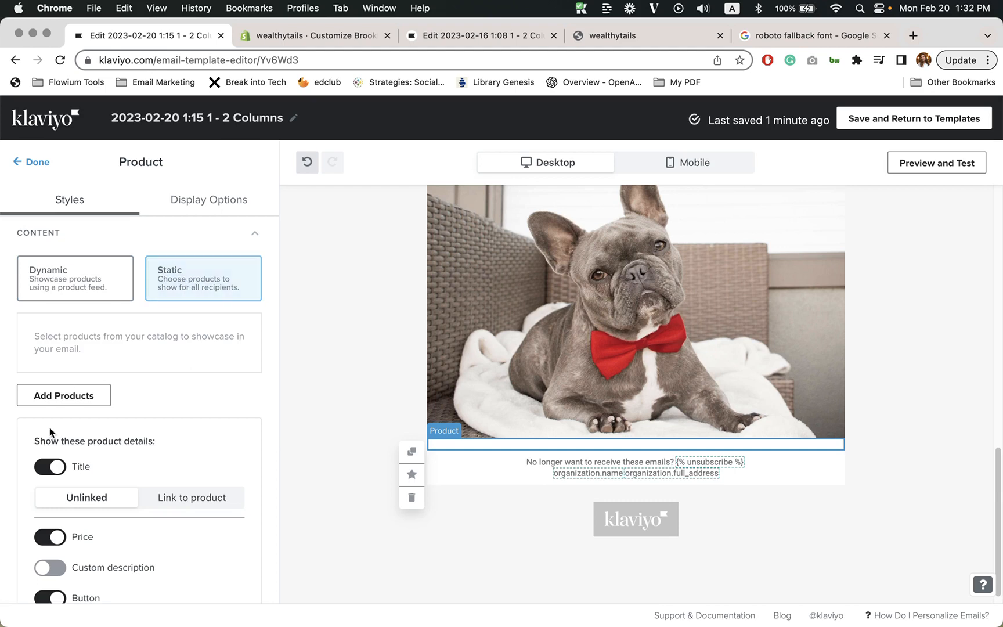
click(72, 404)
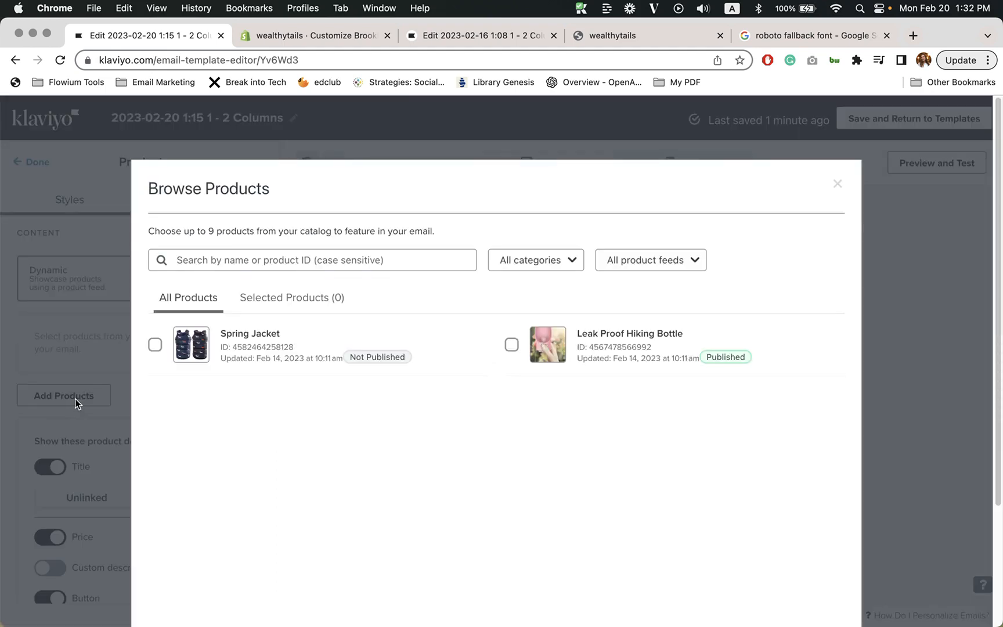
click(505, 346)
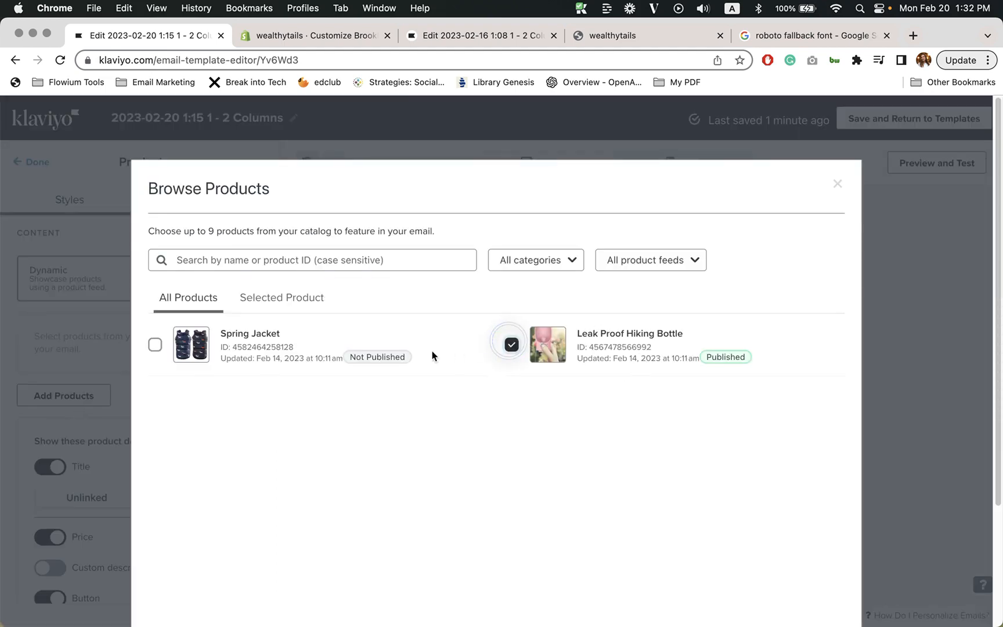
click(155, 345)
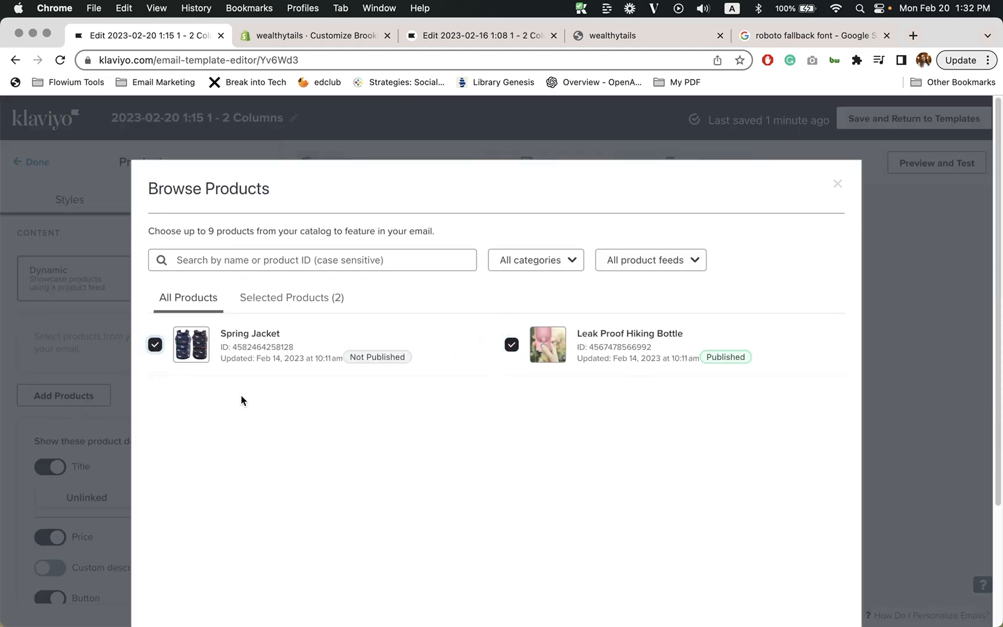
scroll(543, 414, down, 3)
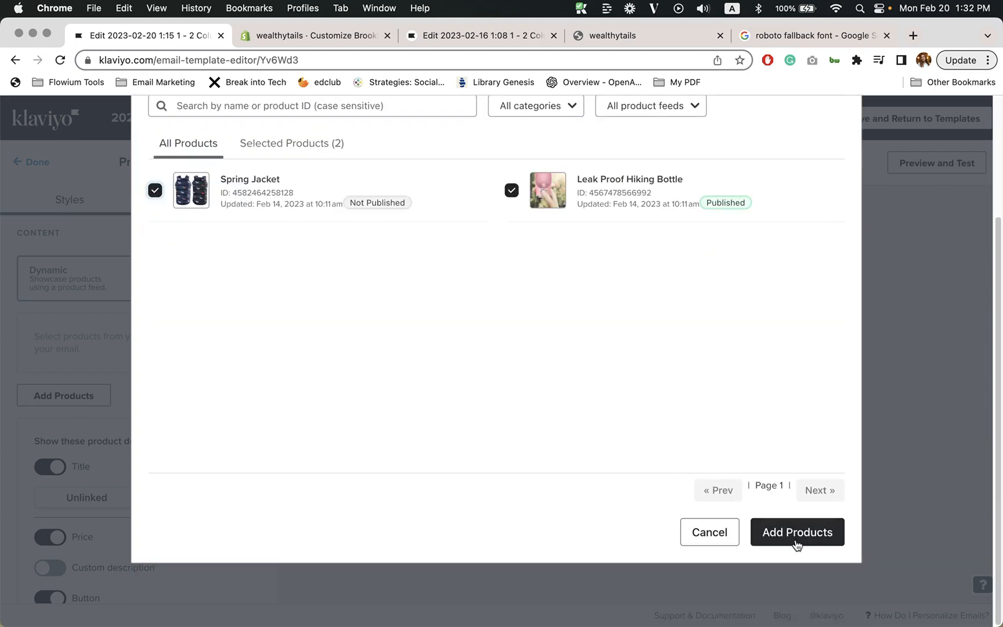
click(794, 541)
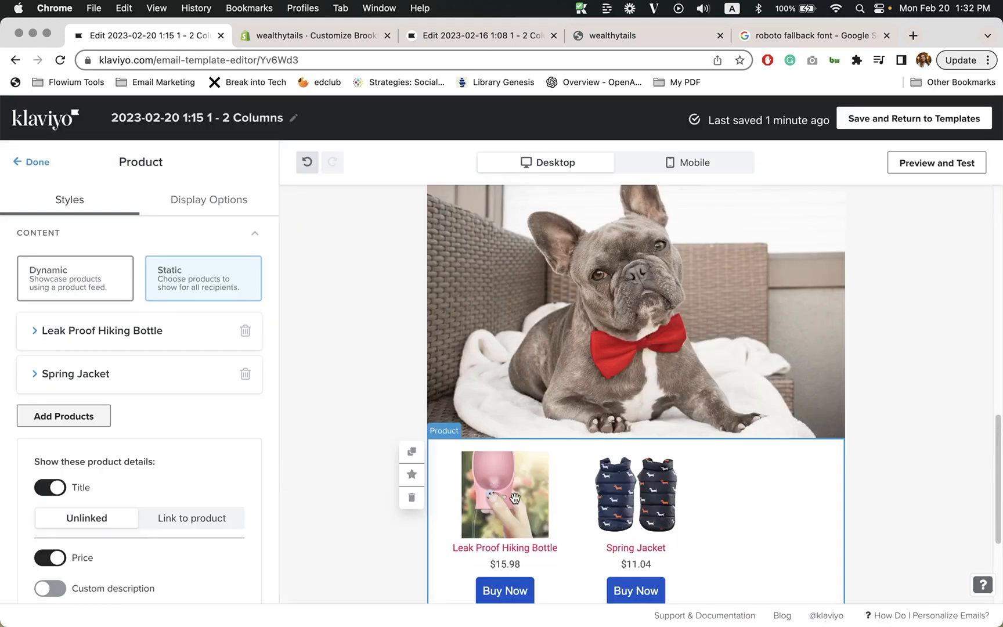
Step: Link the titles in the product block to their products, leaving the custom description off
scroll(515, 498, down, 3)
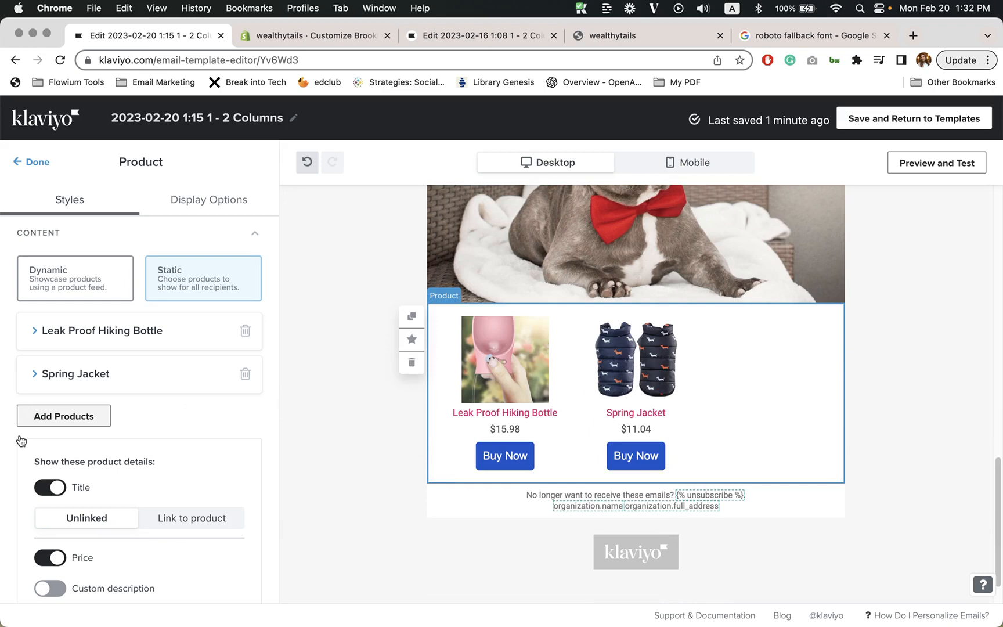
scroll(137, 408, down, 3)
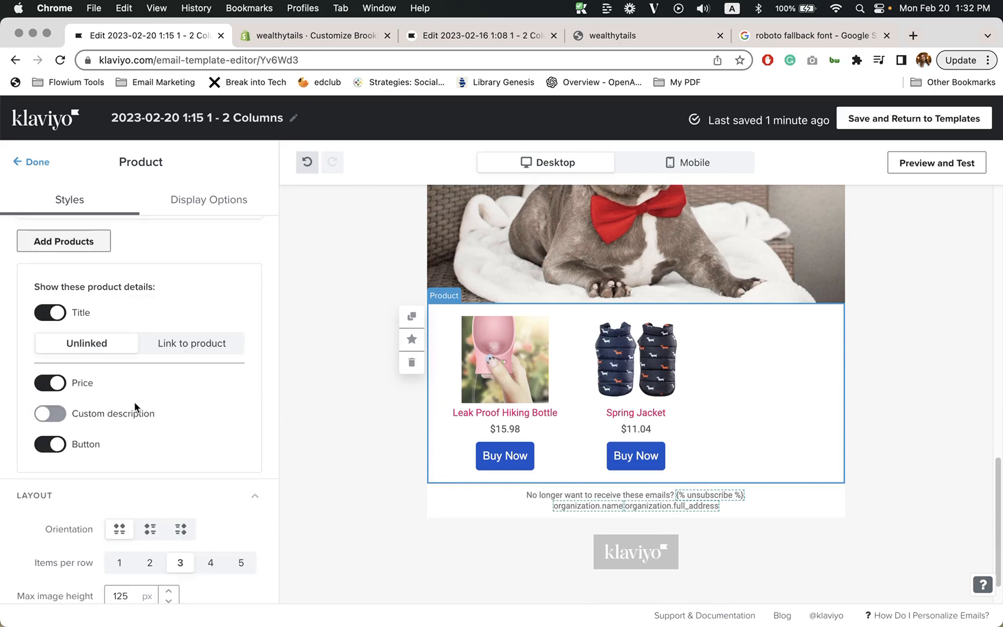
scroll(135, 407, up, 2)
scroll(137, 405, down, 1)
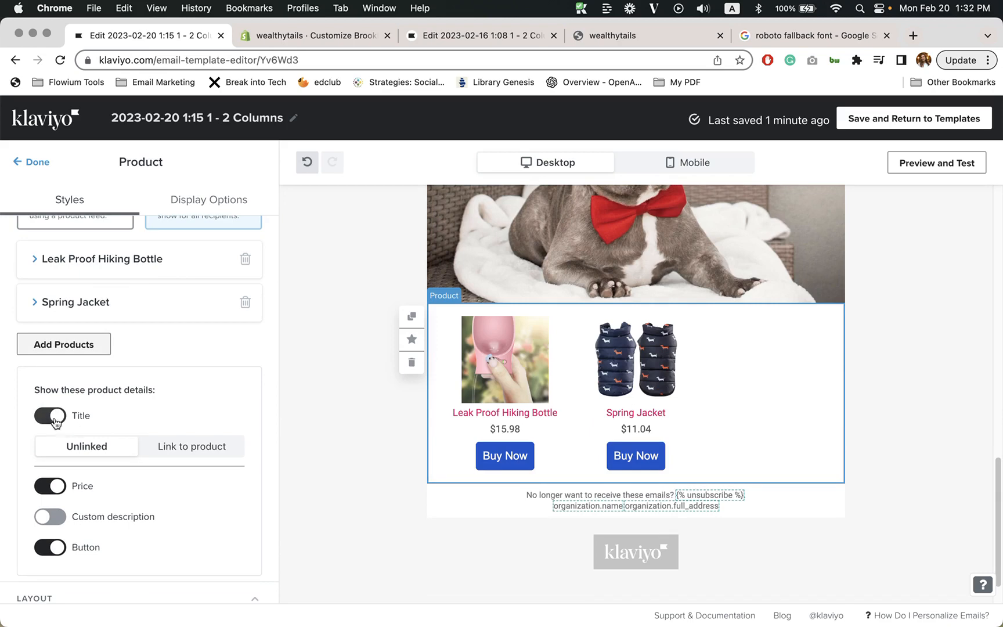
click(168, 446)
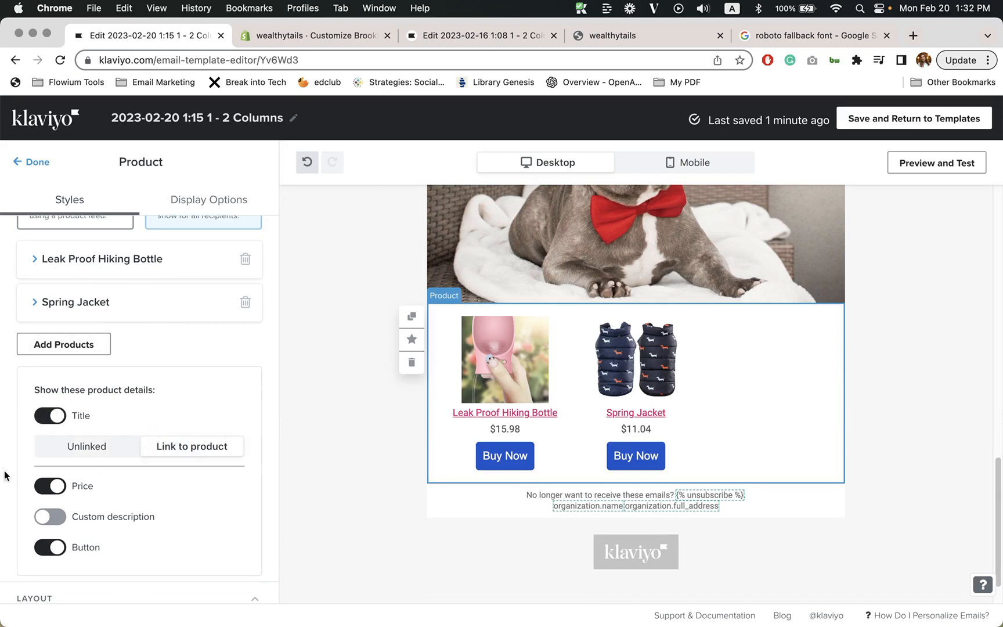
click(48, 516)
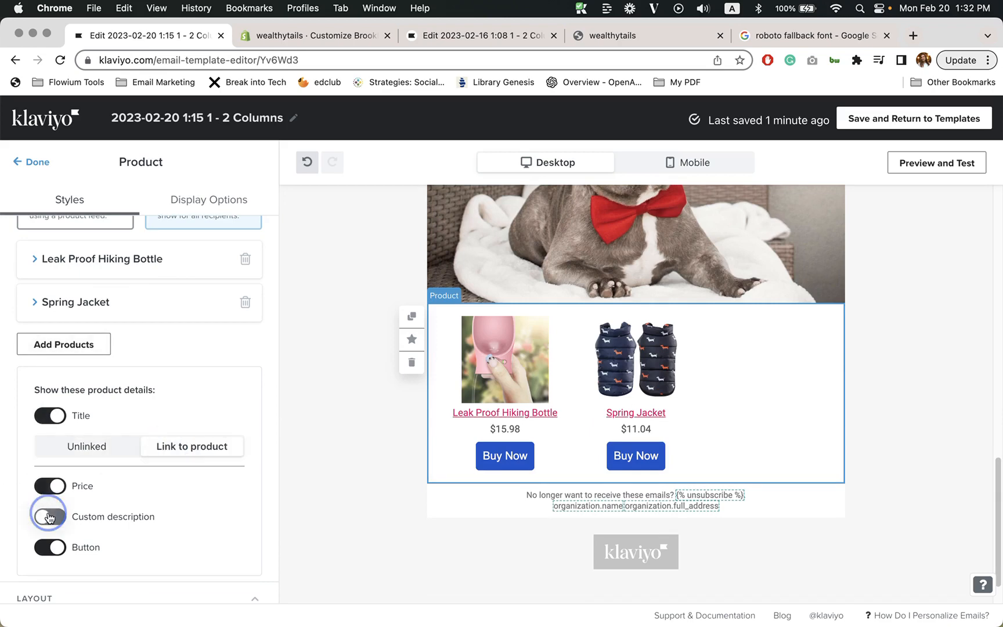
click(46, 515)
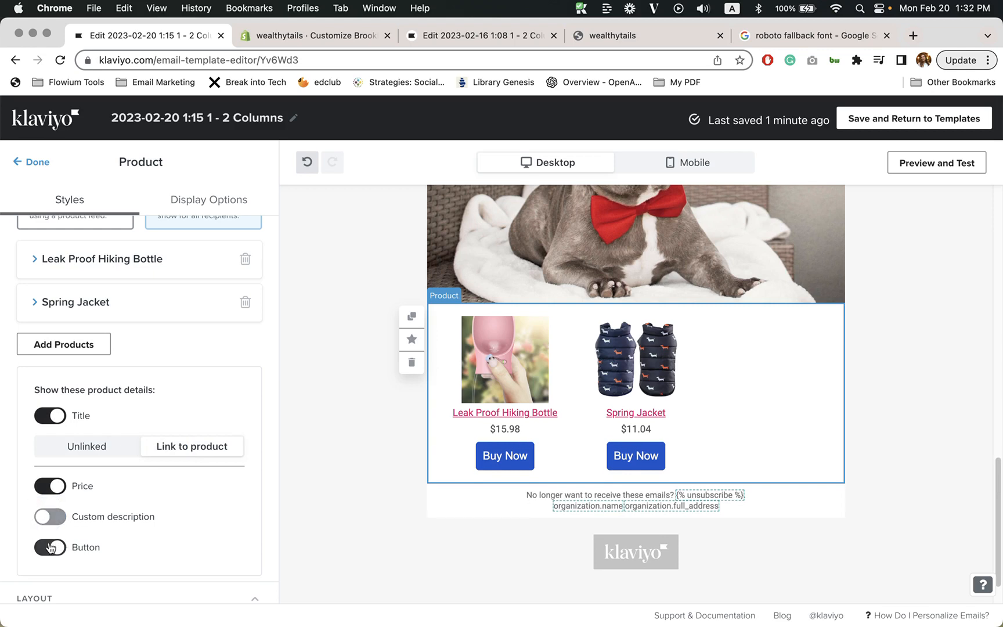
Step: Set the product block's layout to 2 items per row
scroll(92, 528, down, 5)
click(152, 436)
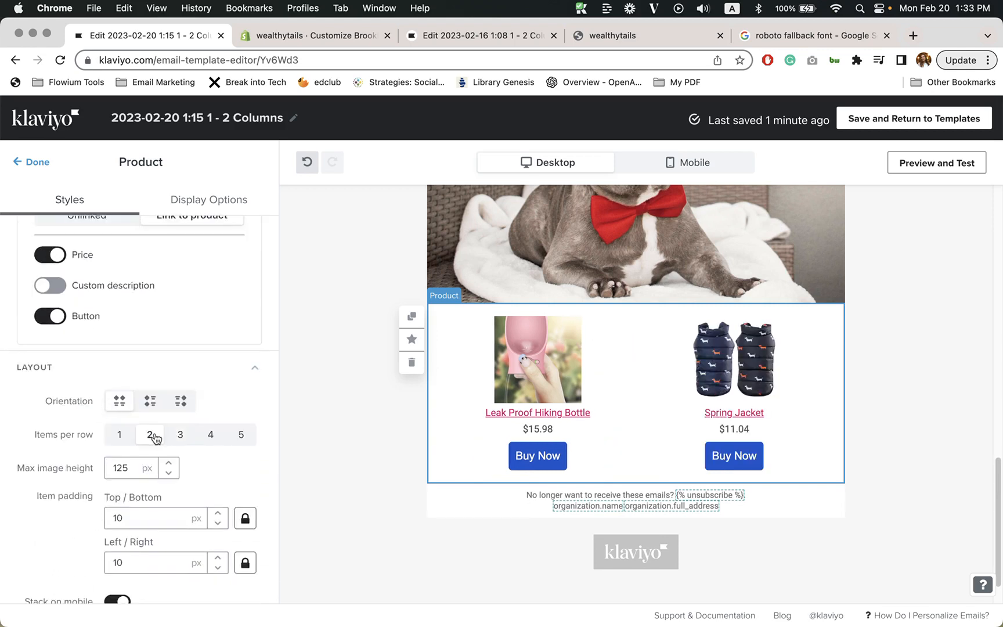
click(210, 435)
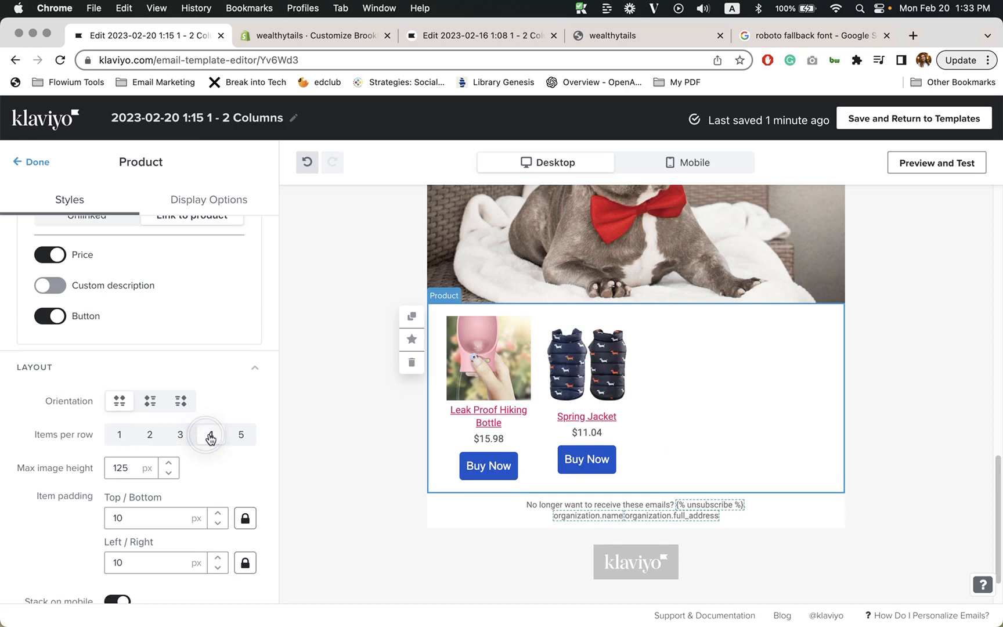
click(147, 437)
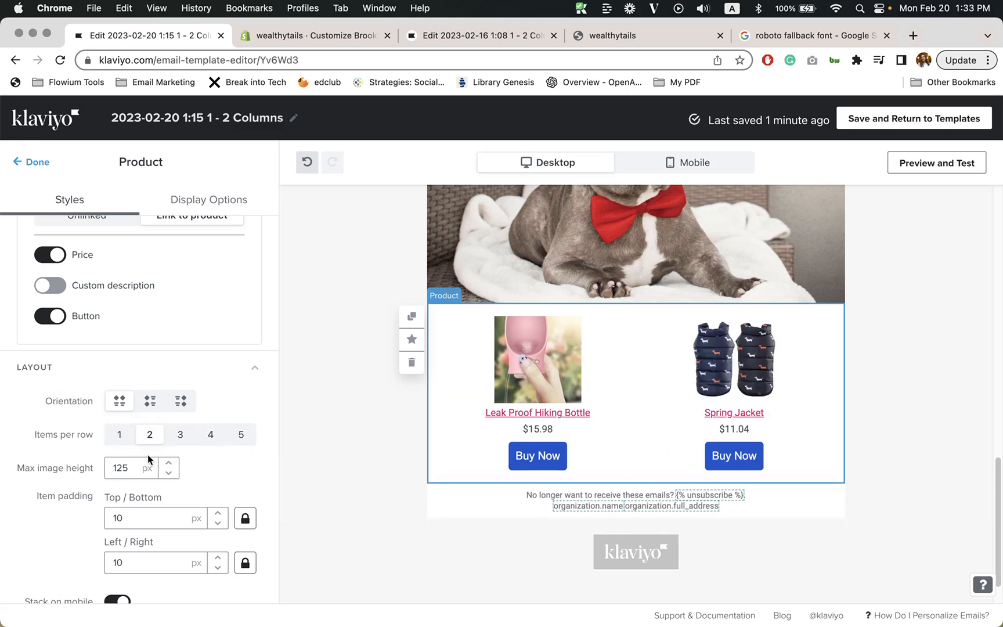
Step: Check the product block in the mobile view and turn off its Stack on mobile option
scroll(160, 457, down, 2)
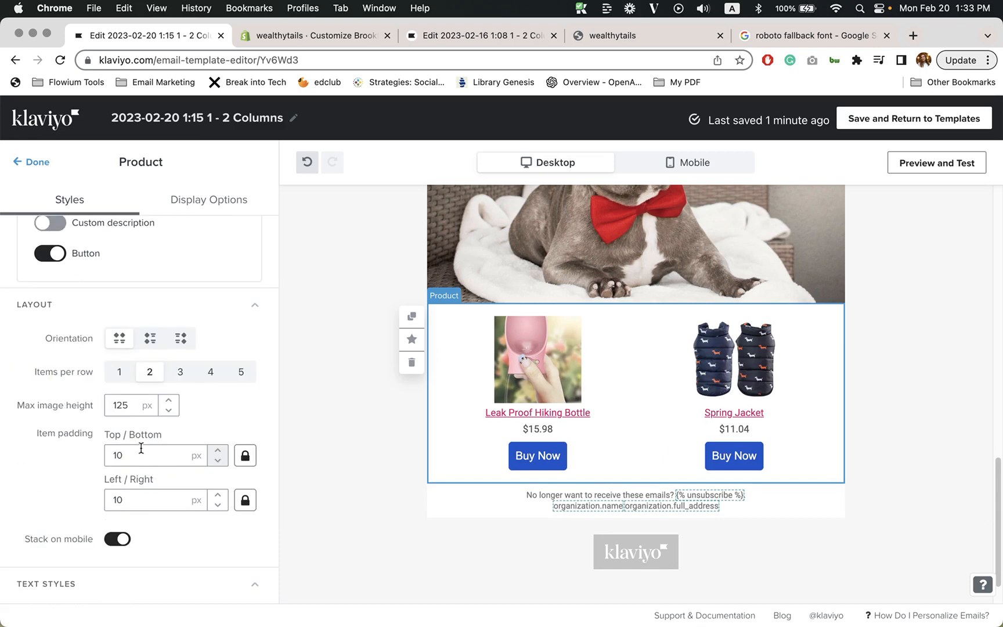
scroll(190, 514, down, 3)
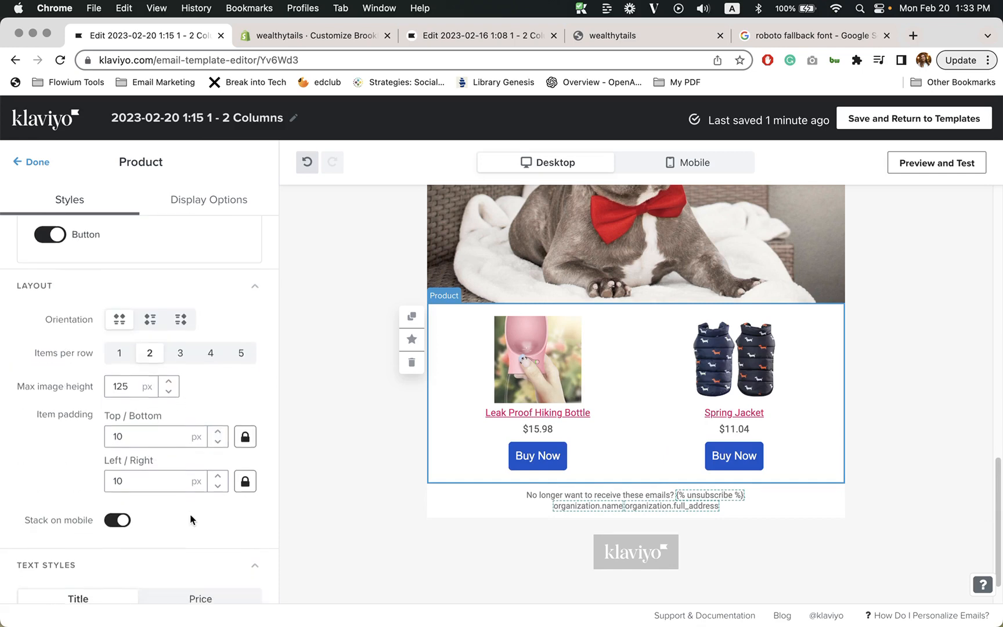
click(114, 463)
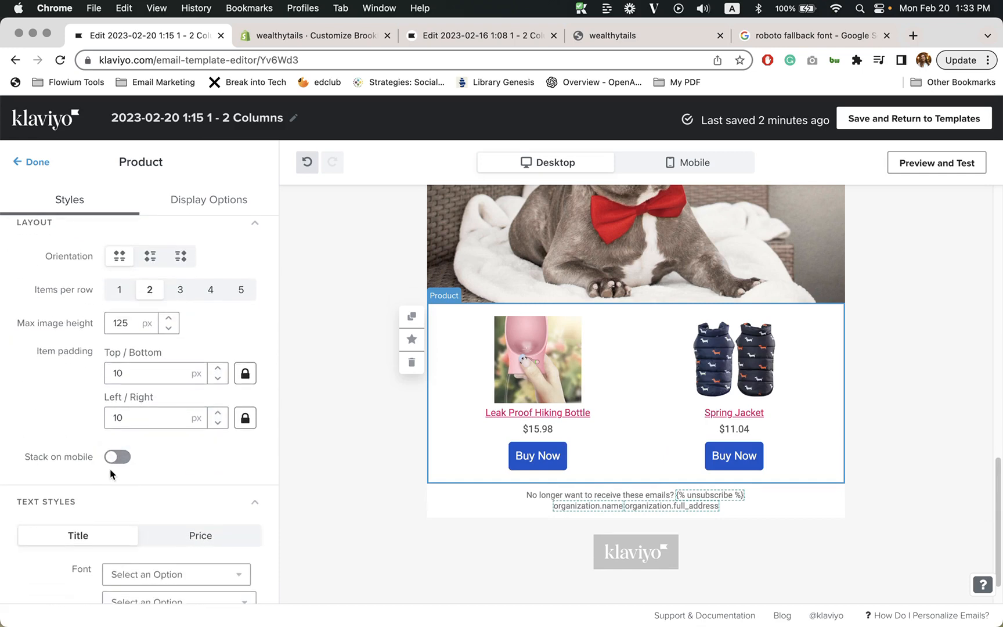
click(111, 466)
click(703, 170)
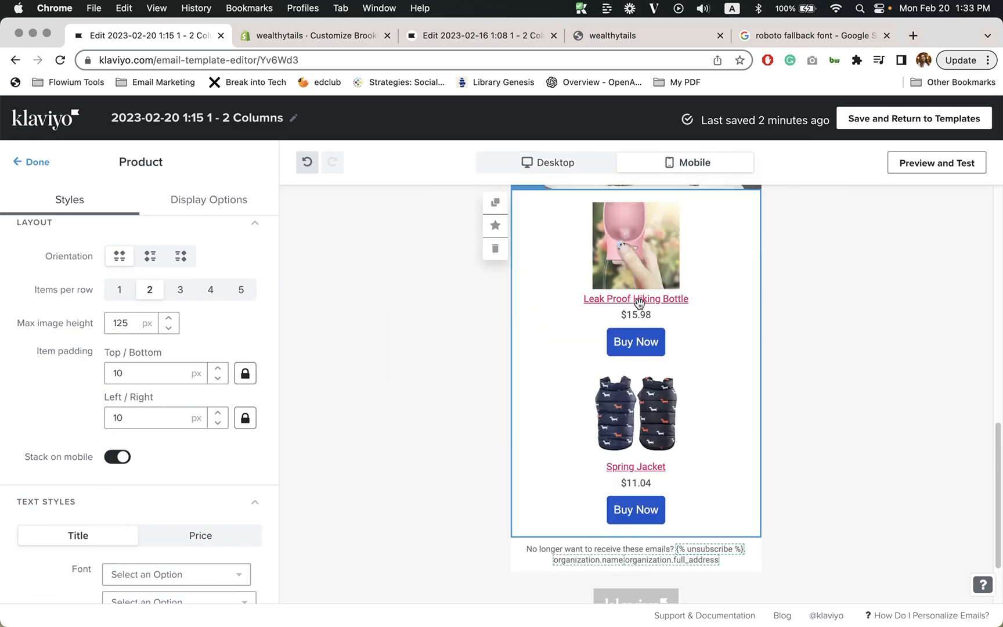
click(105, 462)
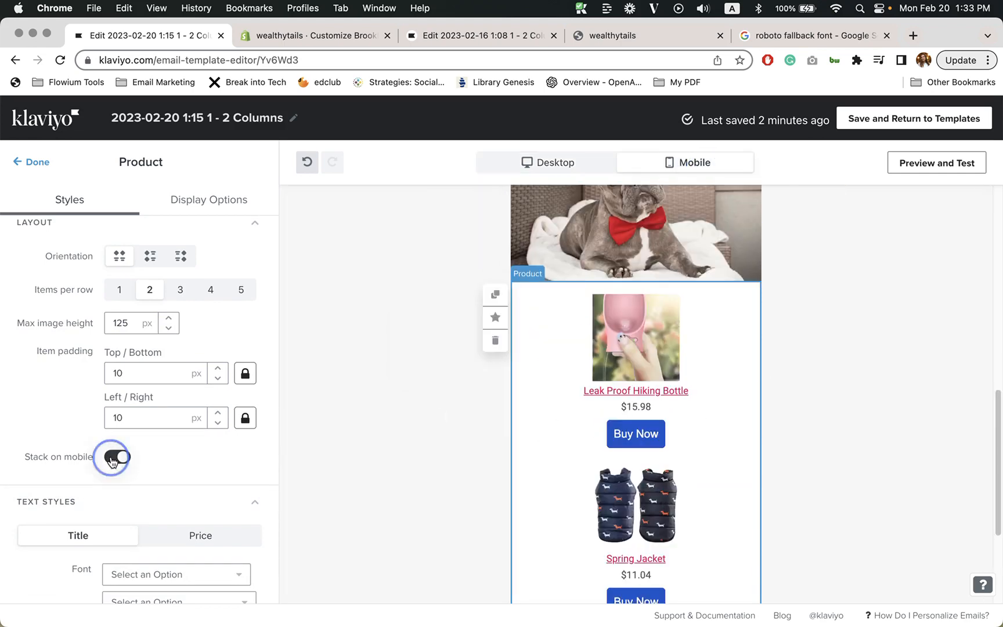
Step: In the desktop view, set the product titles' font to Roboto Normal 400 and check the price text's style
click(609, 157)
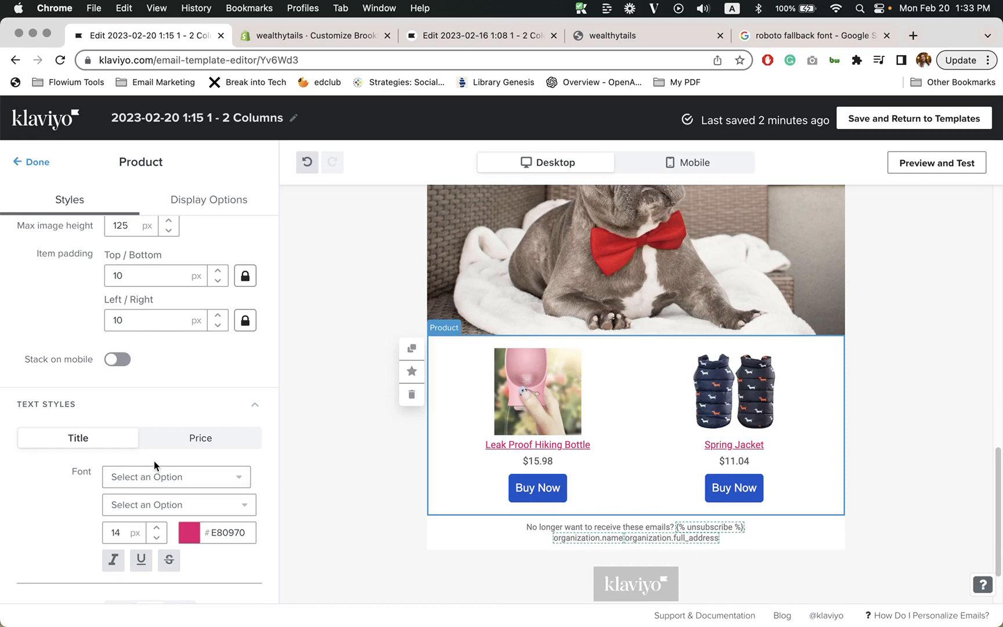
click(157, 480)
click(166, 360)
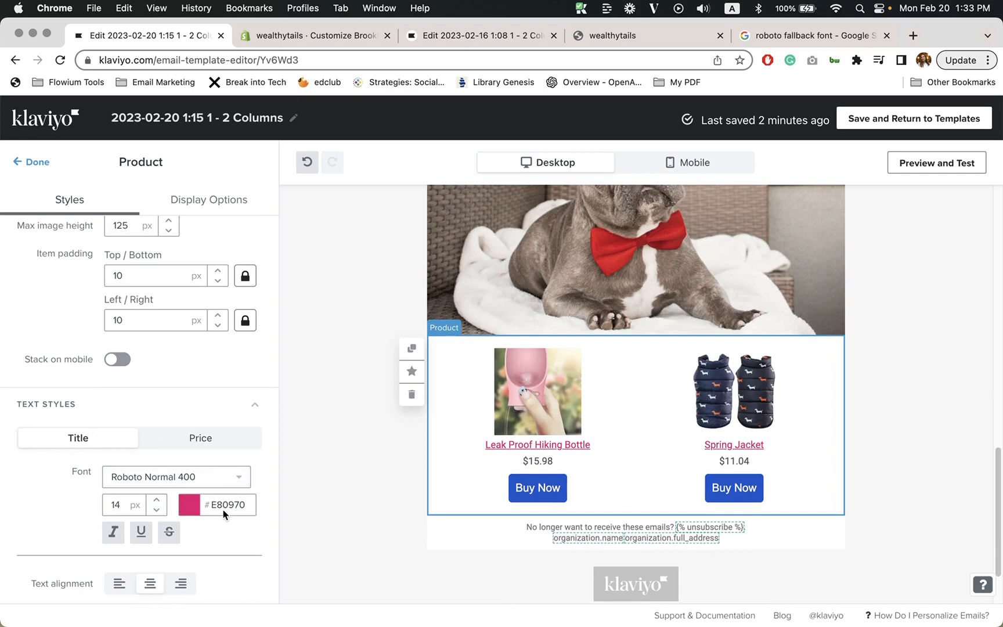
click(201, 437)
scroll(191, 406, down, 2)
click(102, 315)
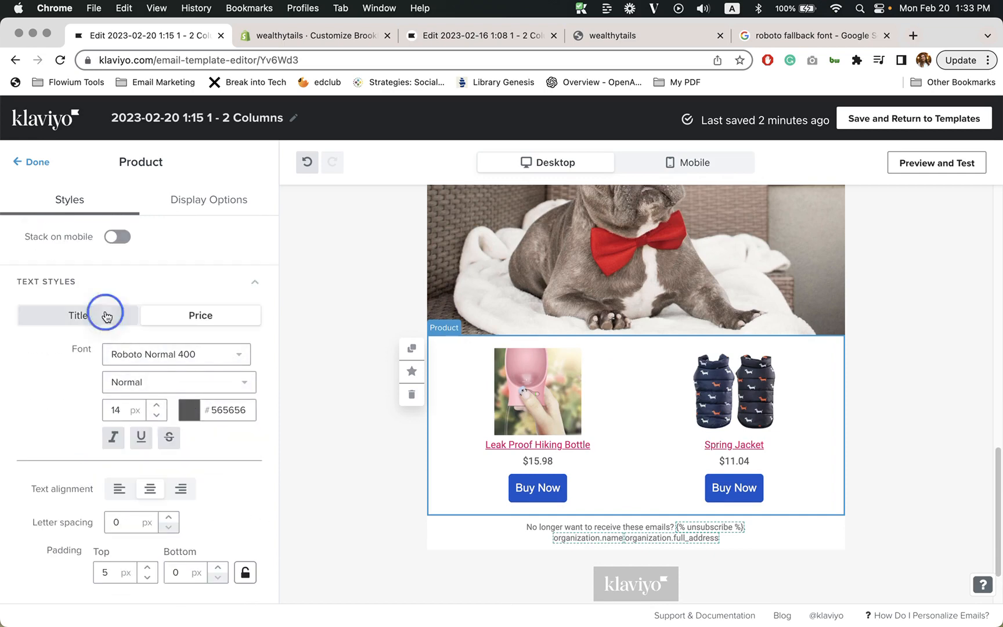
scroll(144, 472, down, 1)
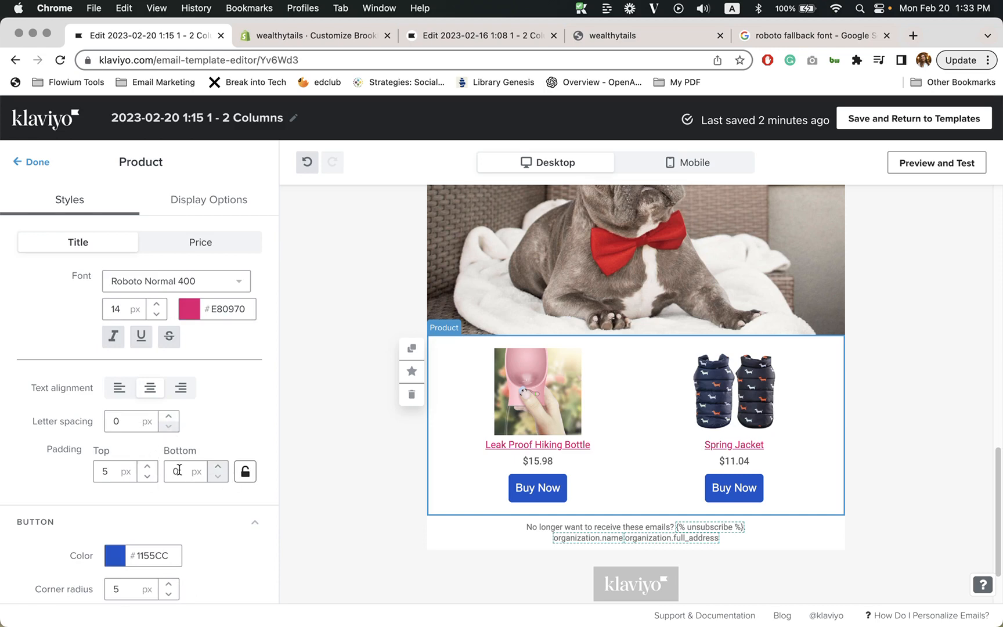
Step: Color the product block's Buy Now buttons CA246F and set their corner radius to 0 px
scroll(157, 452, down, 3)
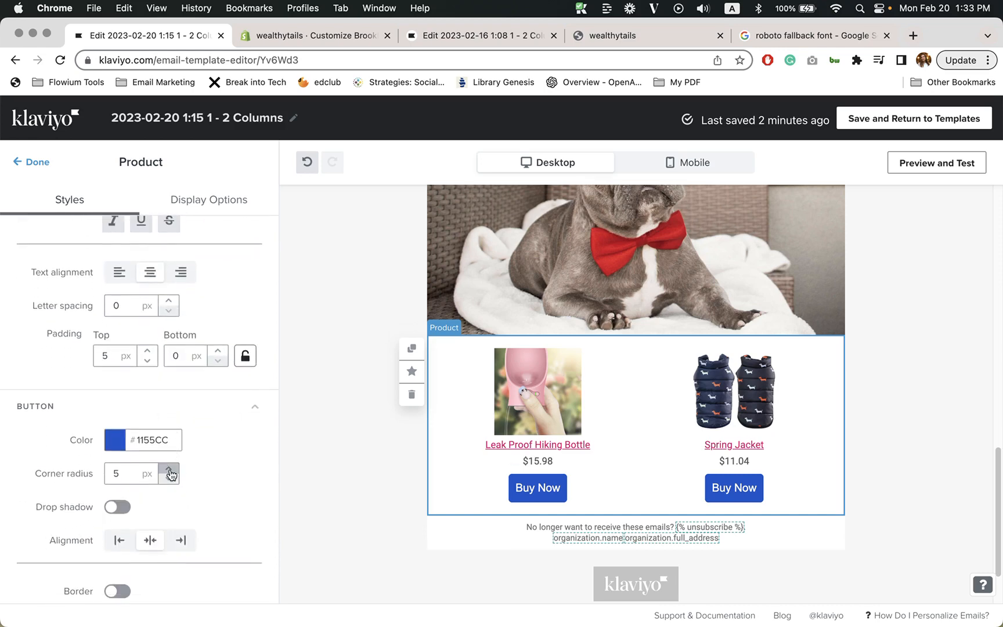
drag(137, 439, 159, 432)
scroll(183, 535, down, 1)
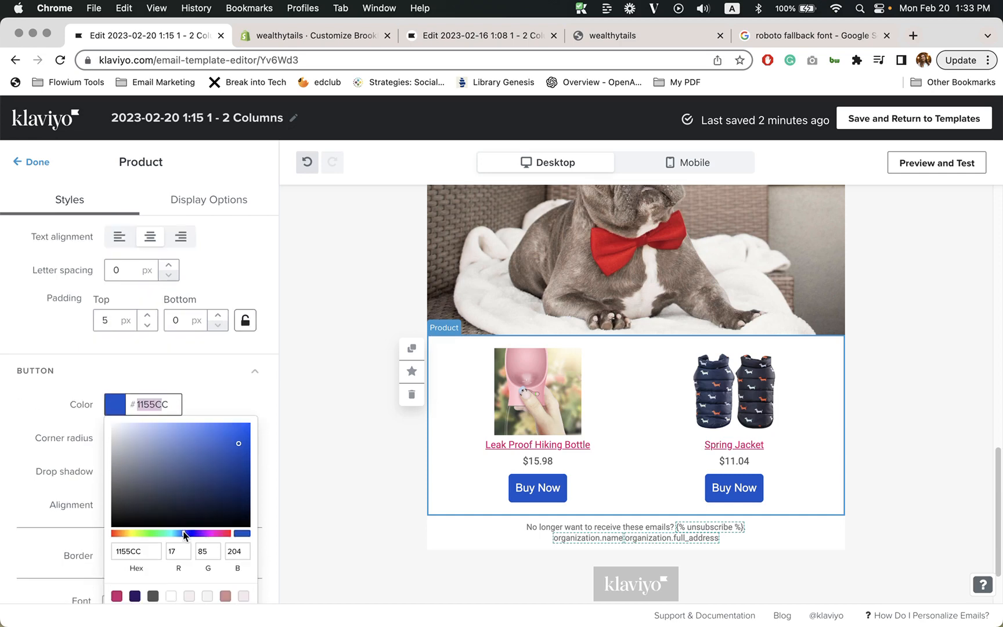
click(116, 595)
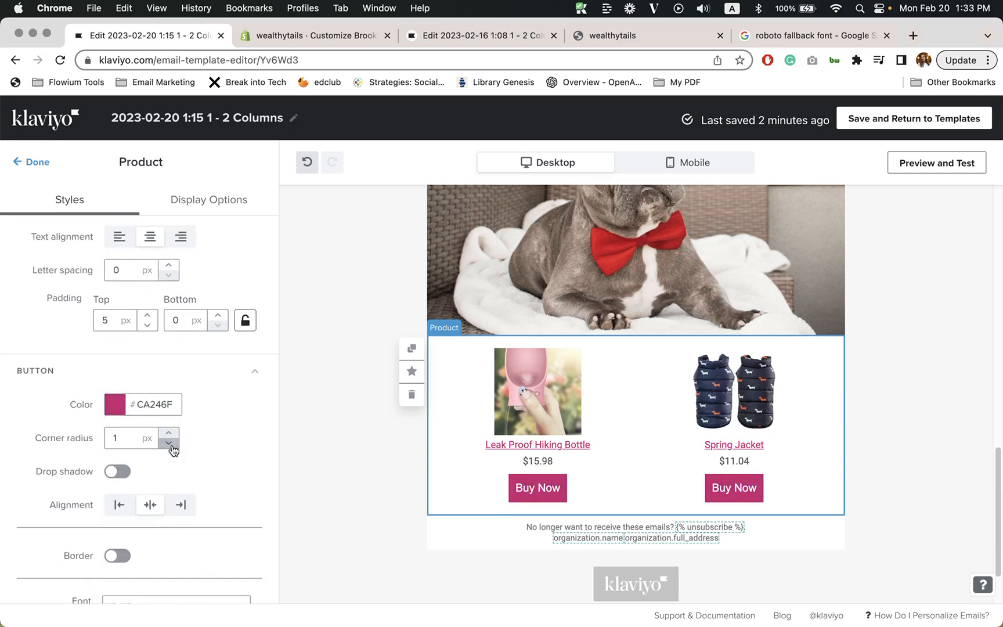
click(172, 446)
Step: Set the Buy Now buttons' font to Roboto Normal 400 with 2 px letter spacing
scroll(83, 510, down, 3)
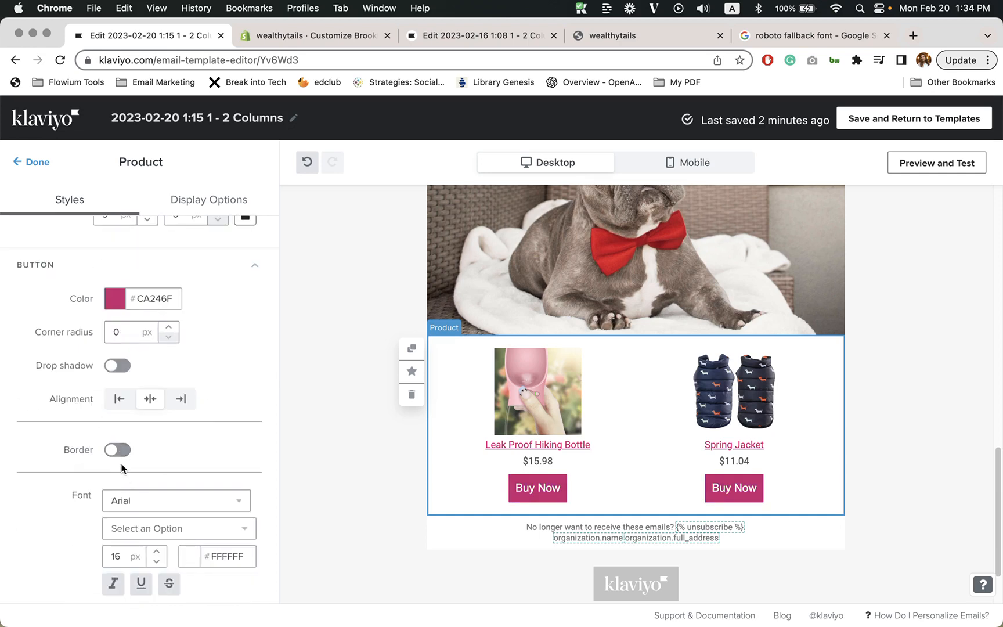
scroll(154, 508, down, 7)
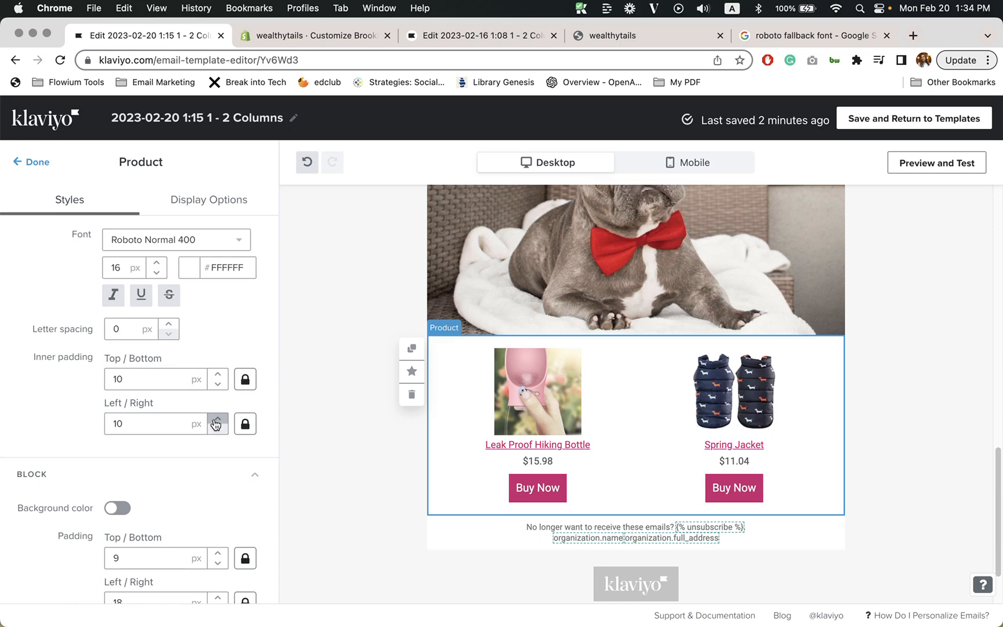
click(167, 326)
click(168, 325)
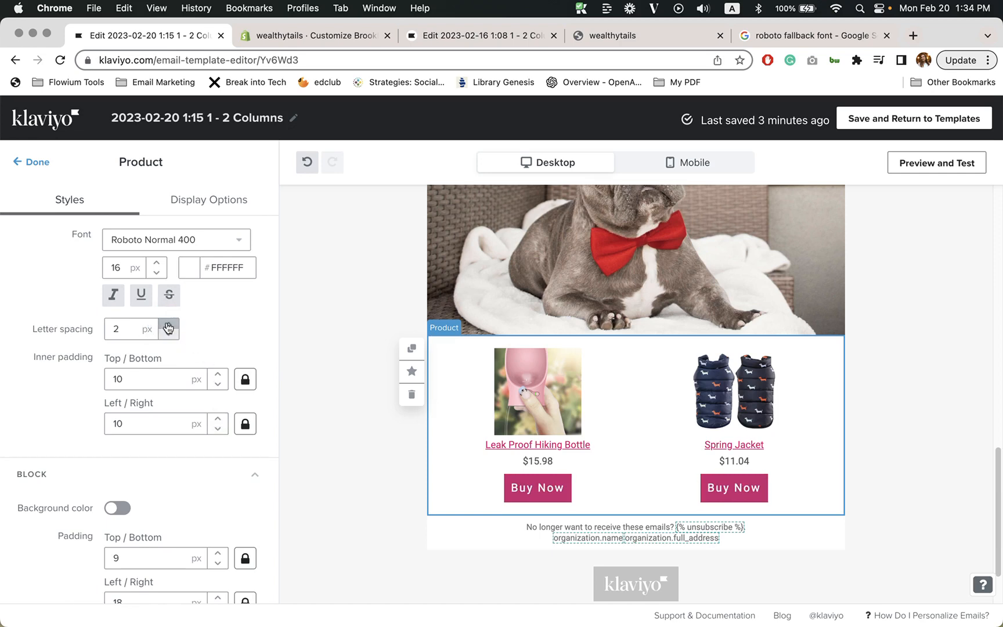
Step: Set the Buy Now buttons' left/right inner padding to 20 px, keeping top/bottom at 10 px
click(219, 374)
click(218, 384)
click(218, 419)
click(218, 419)
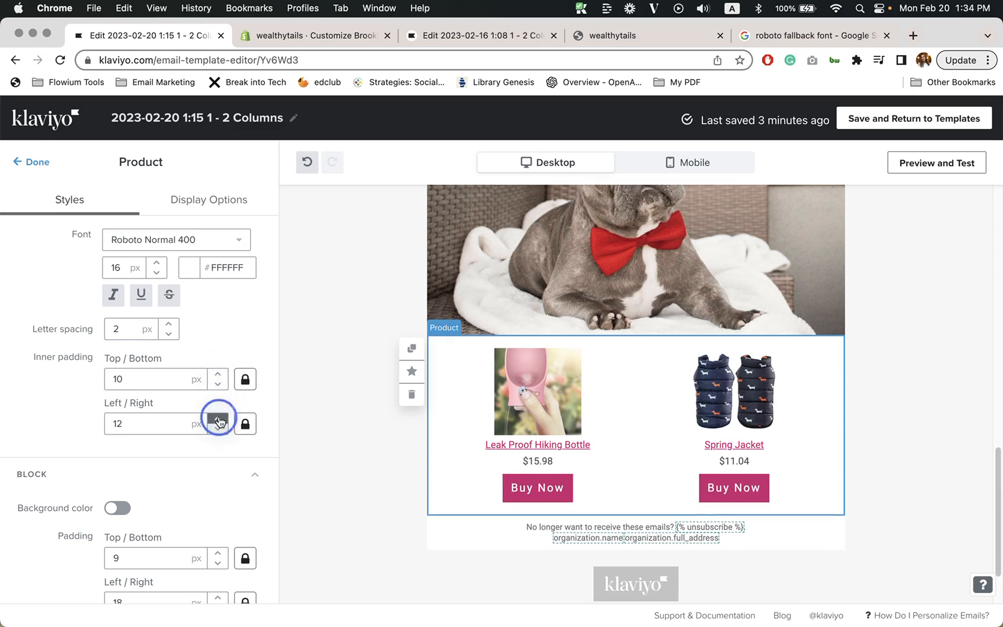
click(219, 419)
click(219, 419)
click(218, 419)
click(218, 419)
click(218, 419)
scroll(194, 565, down, 1)
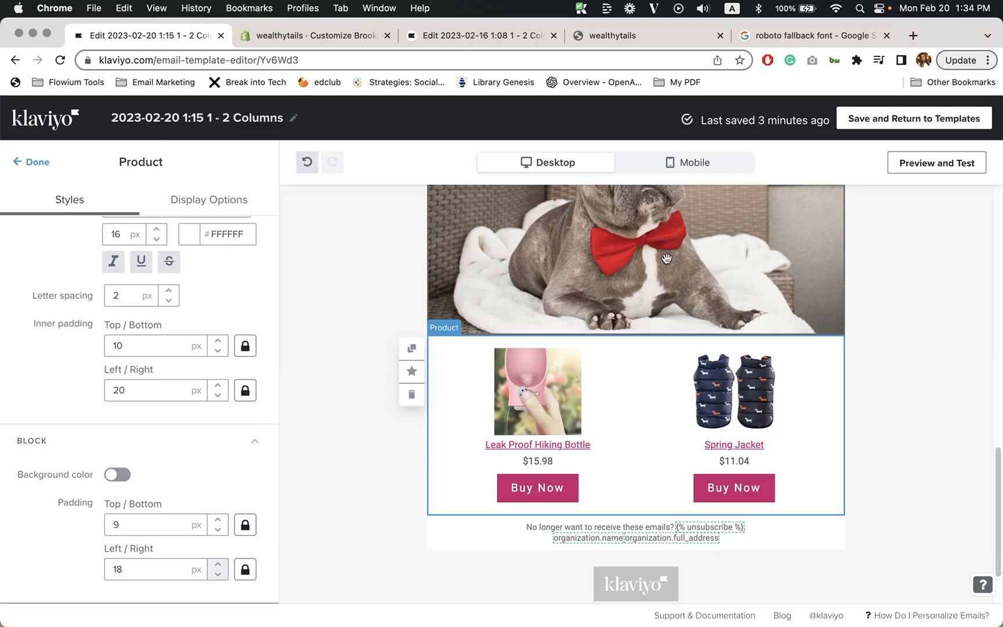
Step: Examine how the product block and the rest of the email look in the mobile view
click(670, 164)
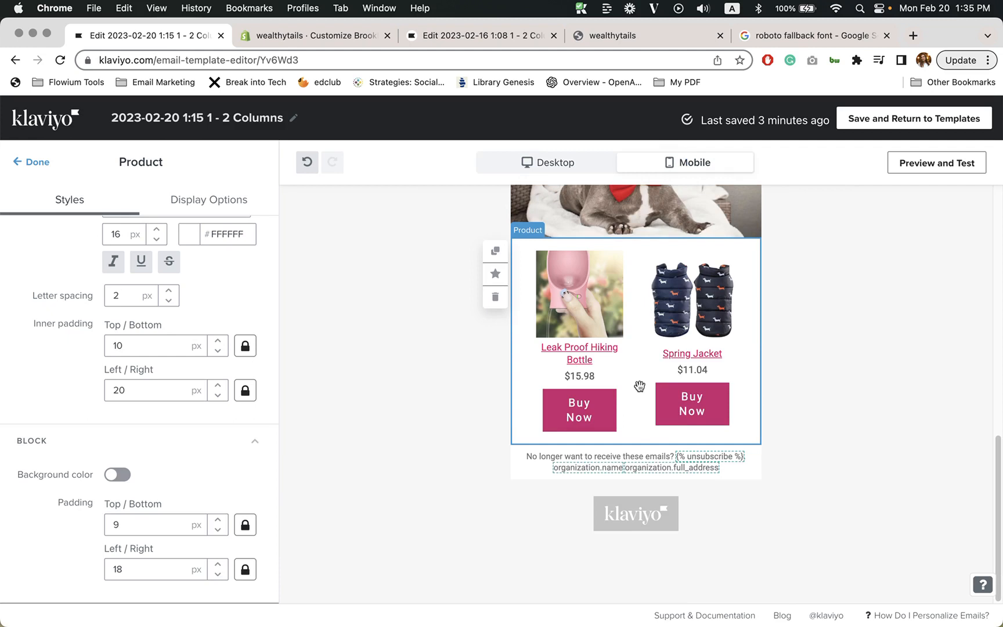
scroll(642, 385, up, 15)
scroll(699, 248, down, 15)
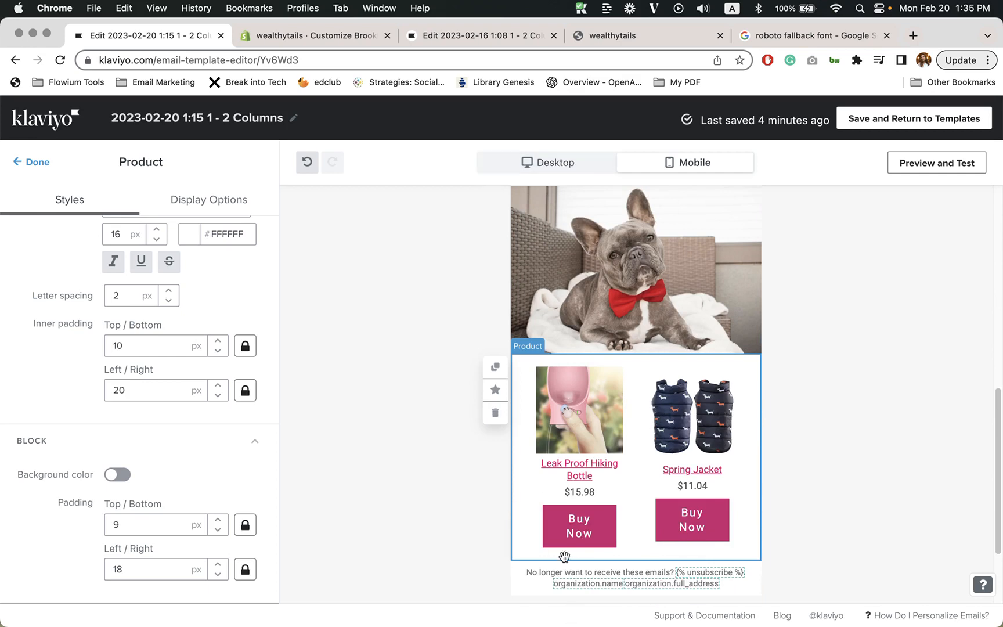
Step: Return to the desktop view and duplicate the product block
click(549, 162)
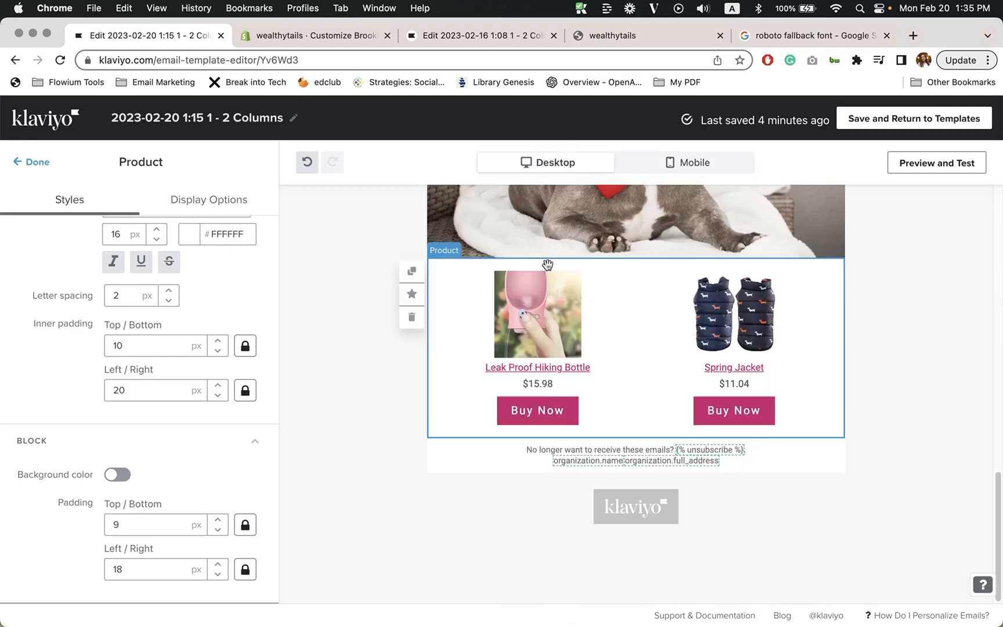
click(412, 272)
scroll(538, 448, down, 2)
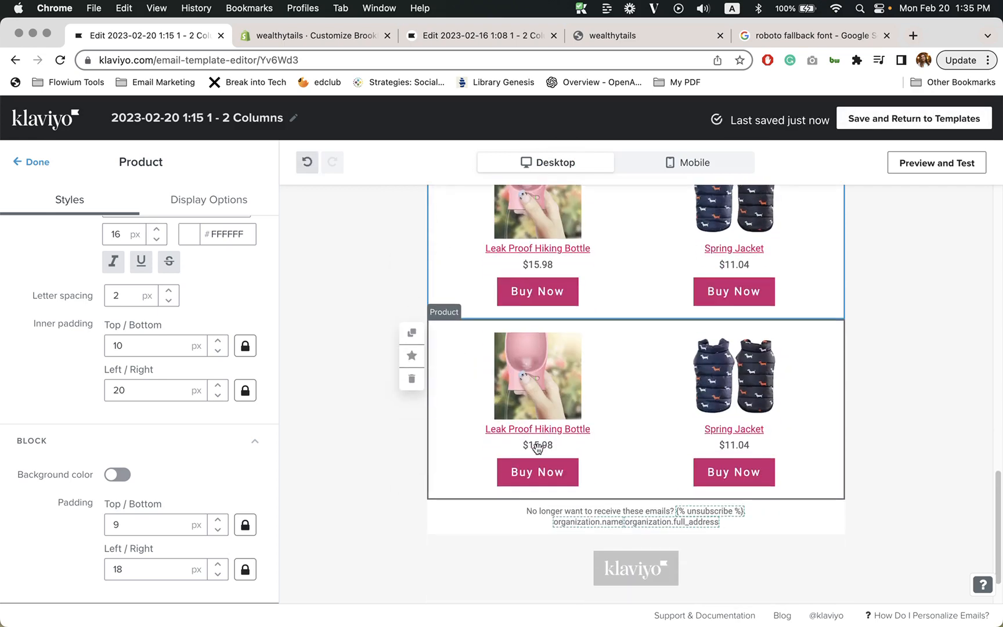
scroll(539, 446, up, 2)
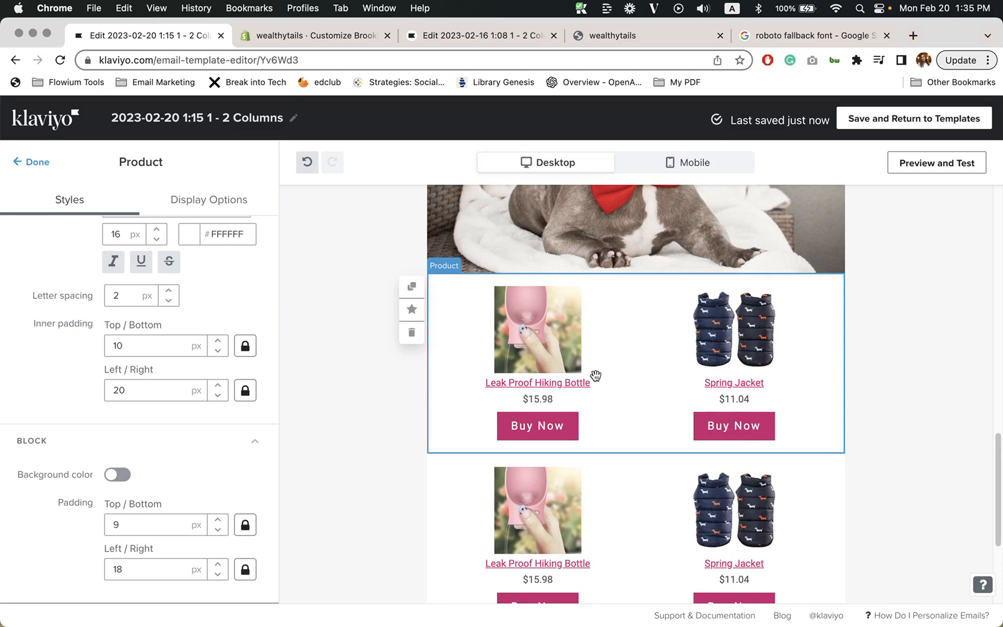
scroll(668, 522, down, 1)
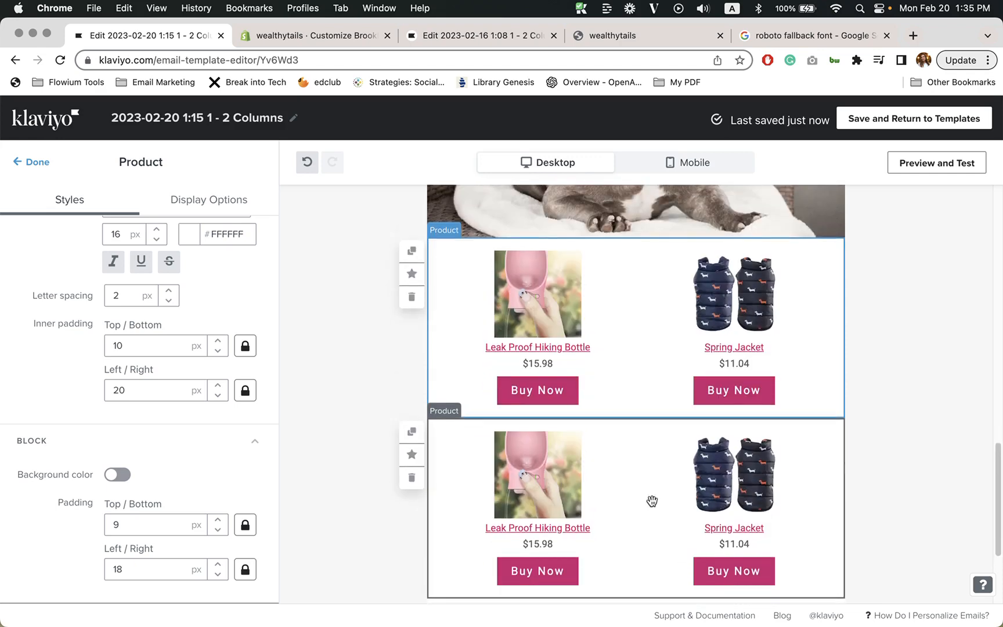
Step: Show the upper product block on desktop only
click(643, 546)
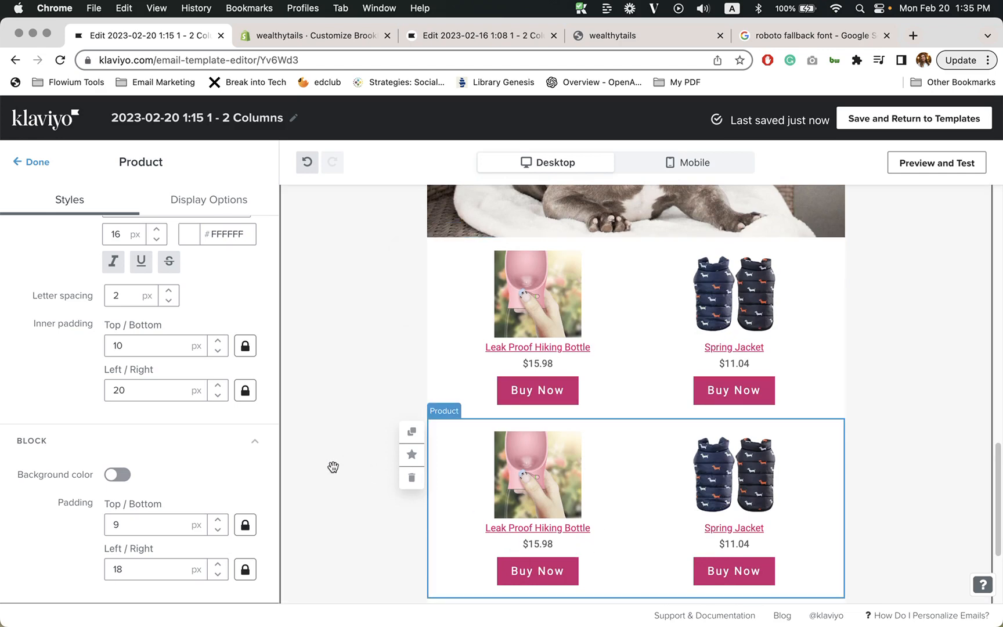
click(461, 364)
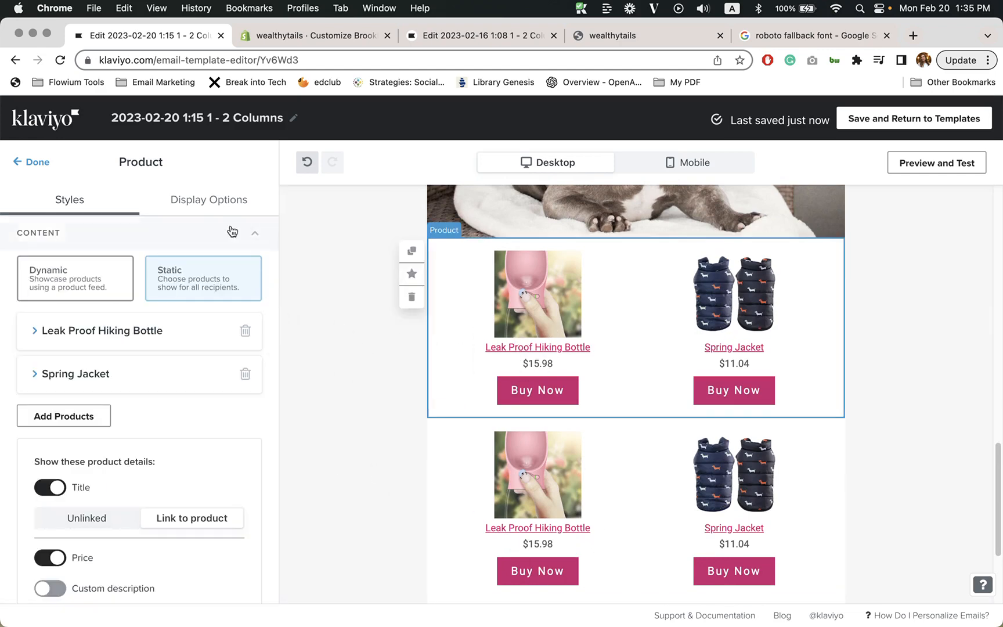
click(219, 203)
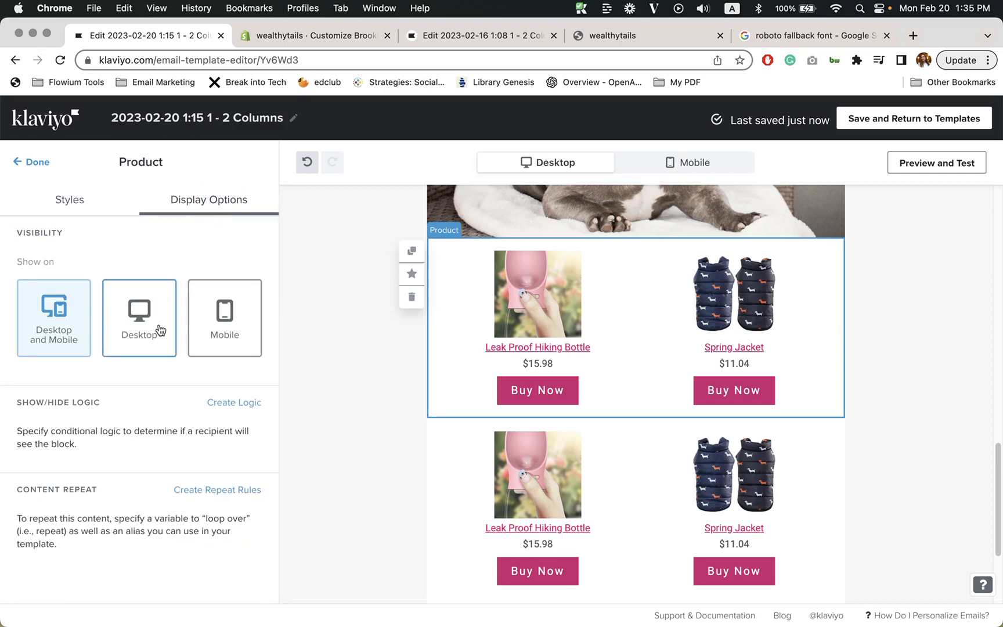
click(142, 323)
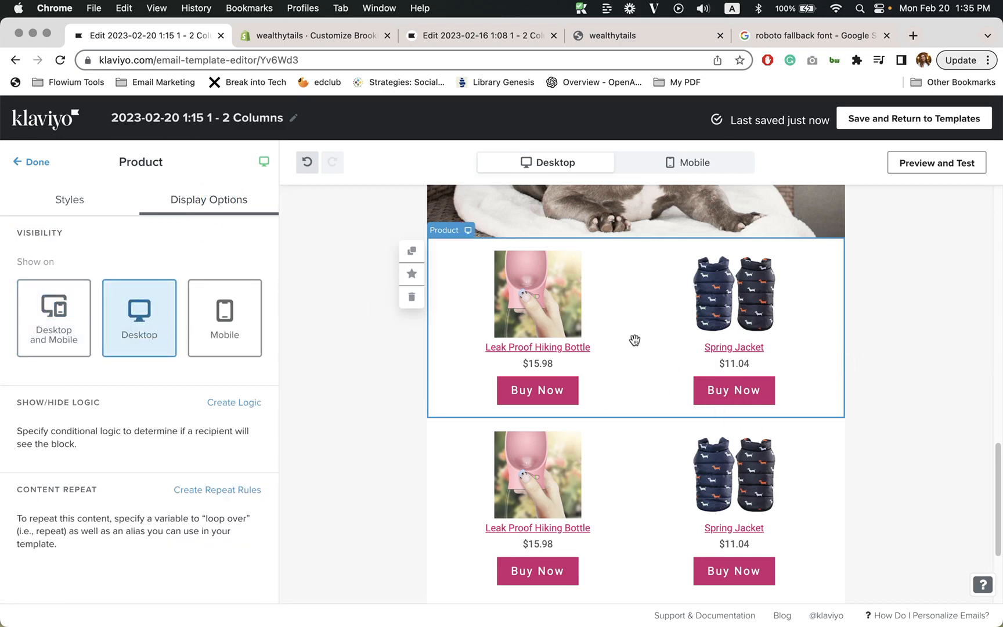
click(29, 163)
scroll(482, 497, down, 2)
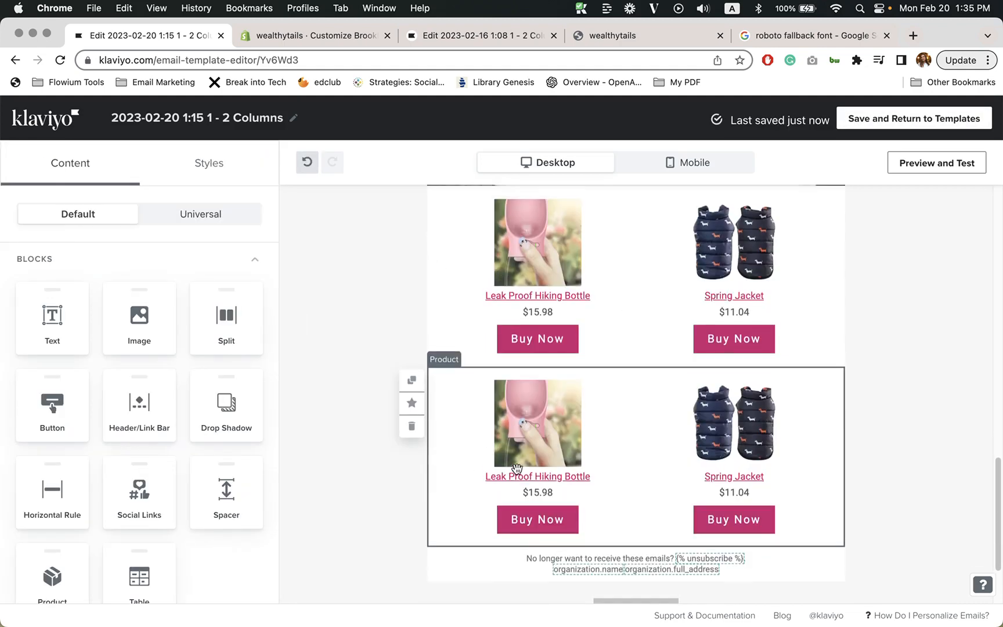
Step: Show the lower, duplicated product block on mobile only
click(584, 452)
click(194, 200)
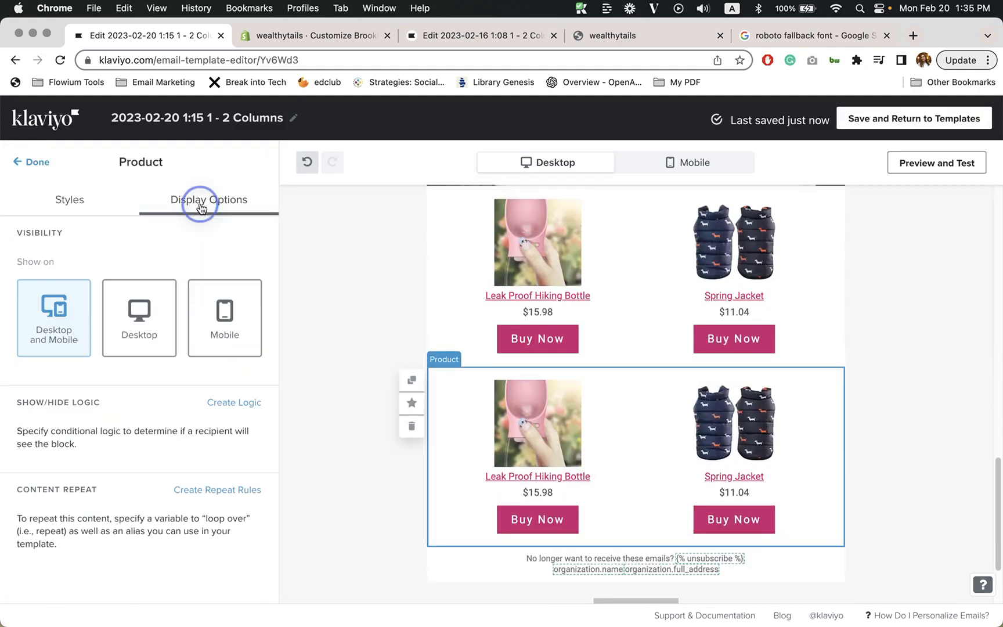
click(230, 347)
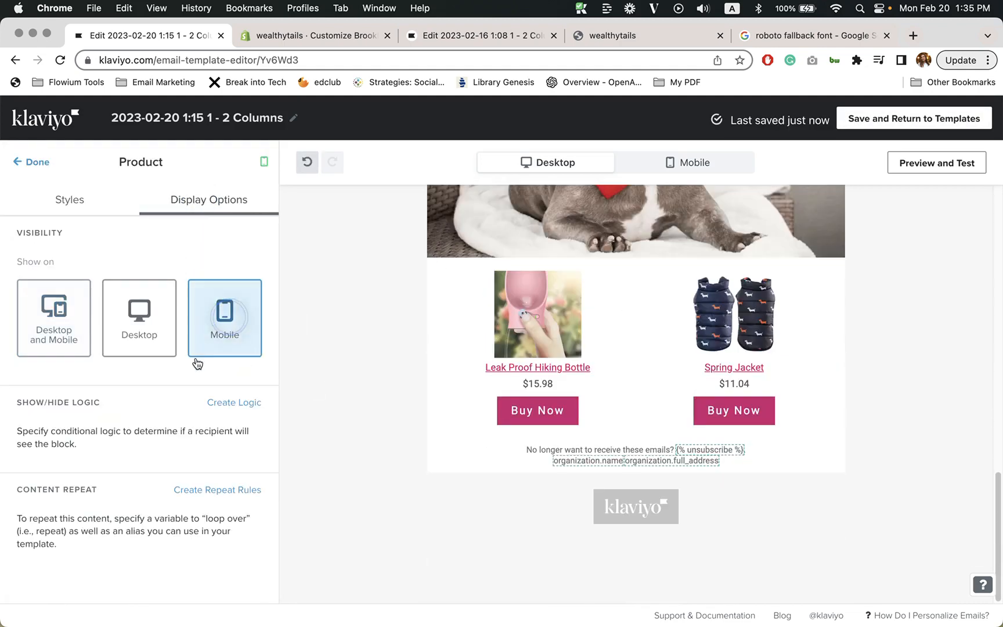
click(35, 163)
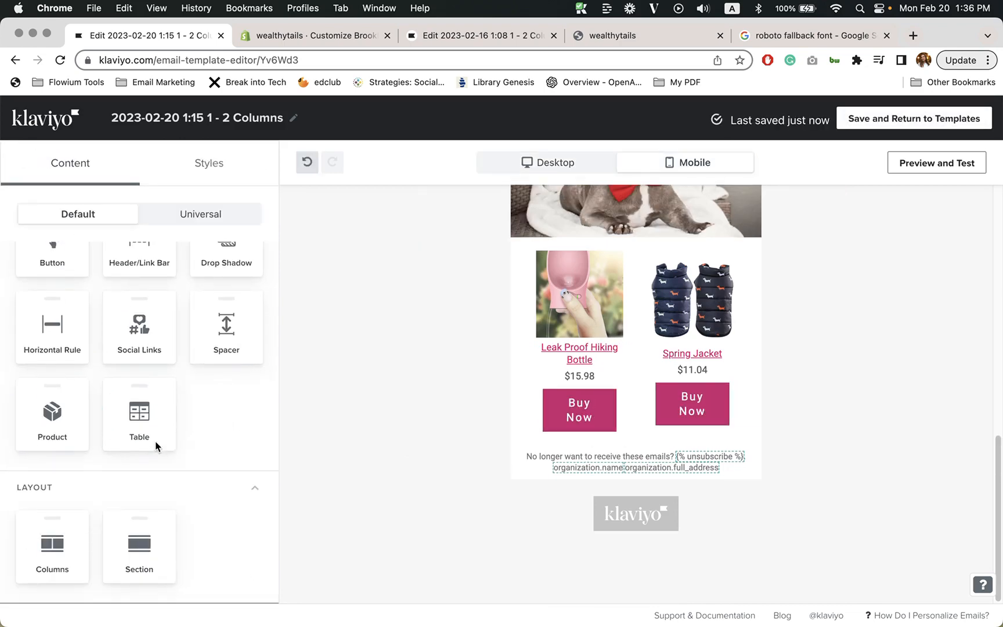
Step: In the mobile view, turn off the button in the mobile-only product block
click(571, 334)
scroll(221, 421, down, 3)
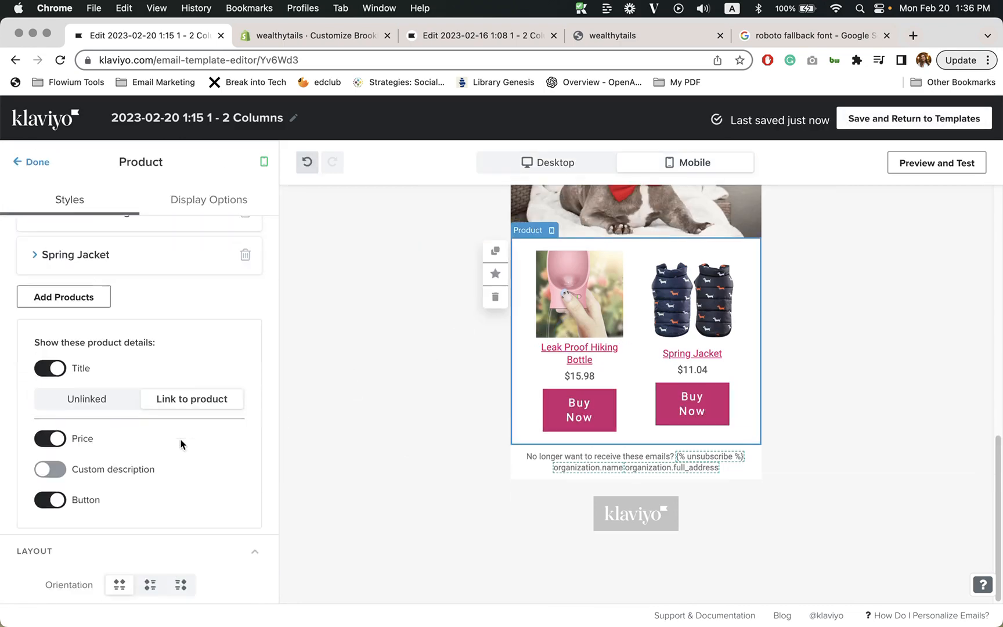
click(42, 495)
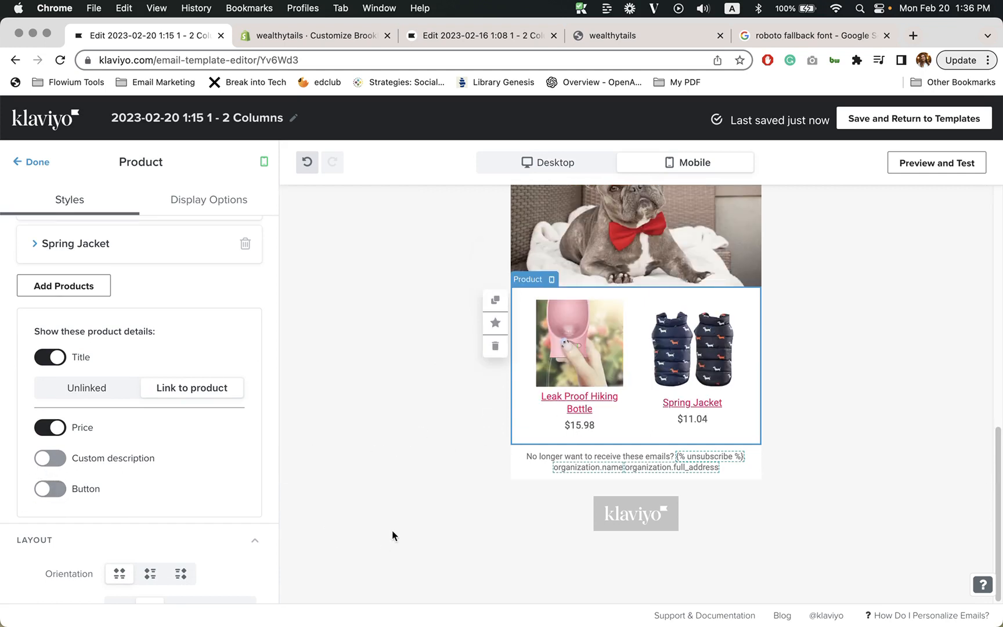
click(16, 162)
Step: Reopen the mobile-only product block and set its title font size to 12 px
click(687, 162)
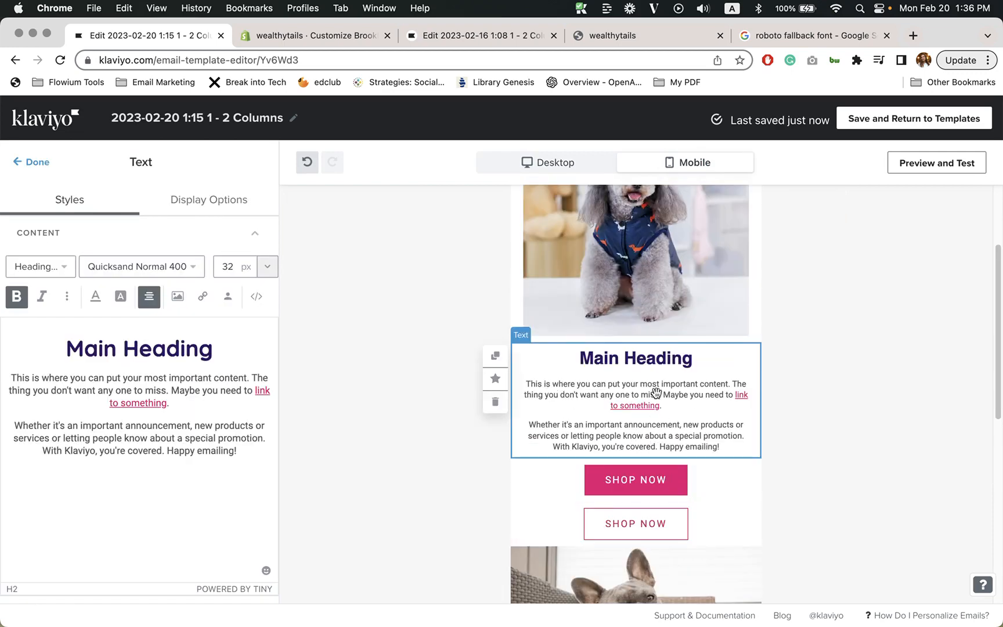
scroll(655, 395, down, 10)
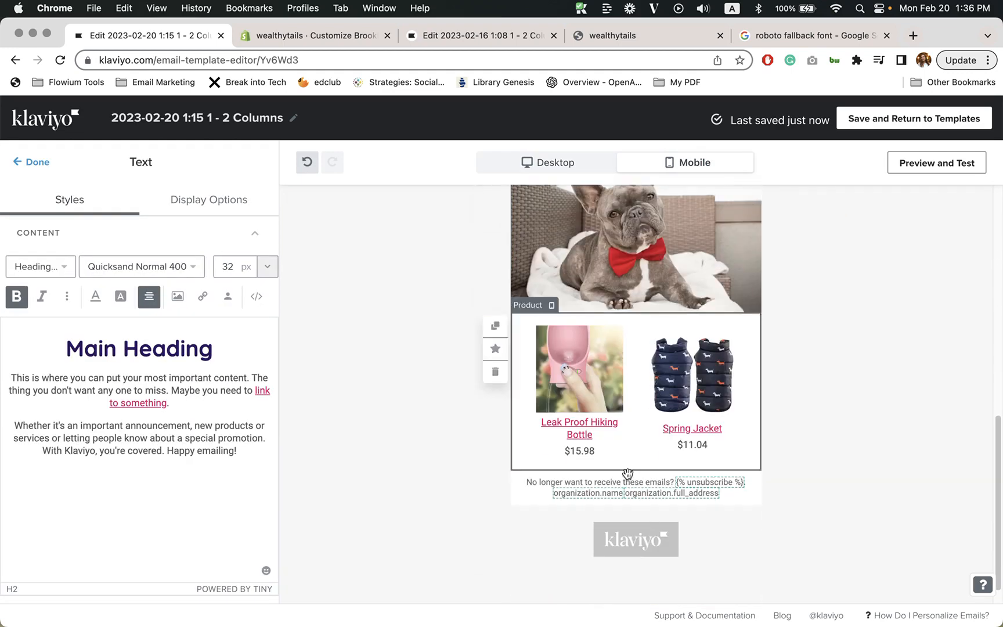
click(631, 457)
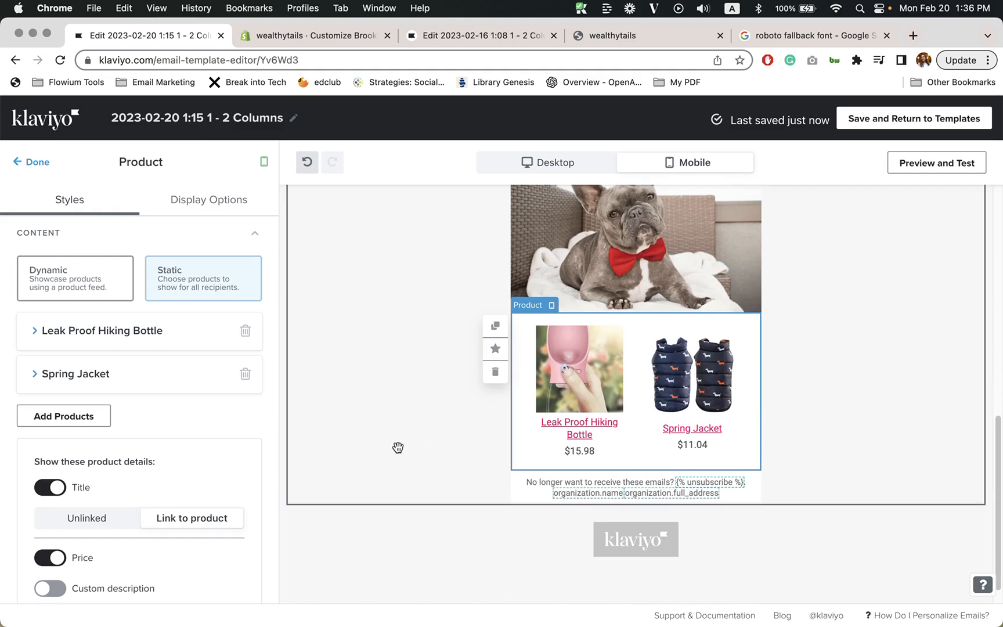
scroll(151, 411, down, 5)
scroll(148, 417, down, 5)
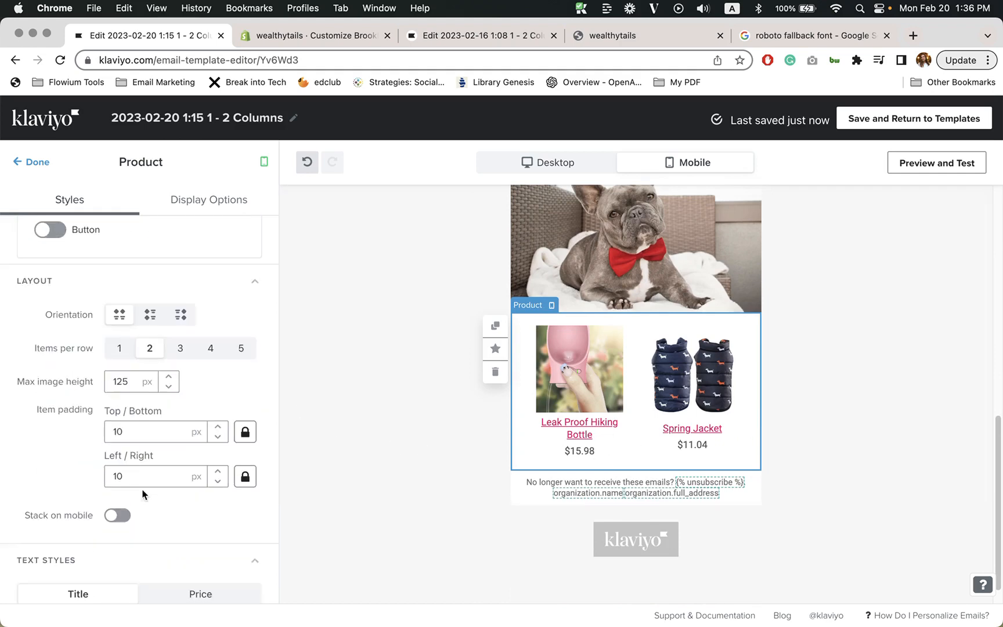
click(160, 449)
click(160, 449)
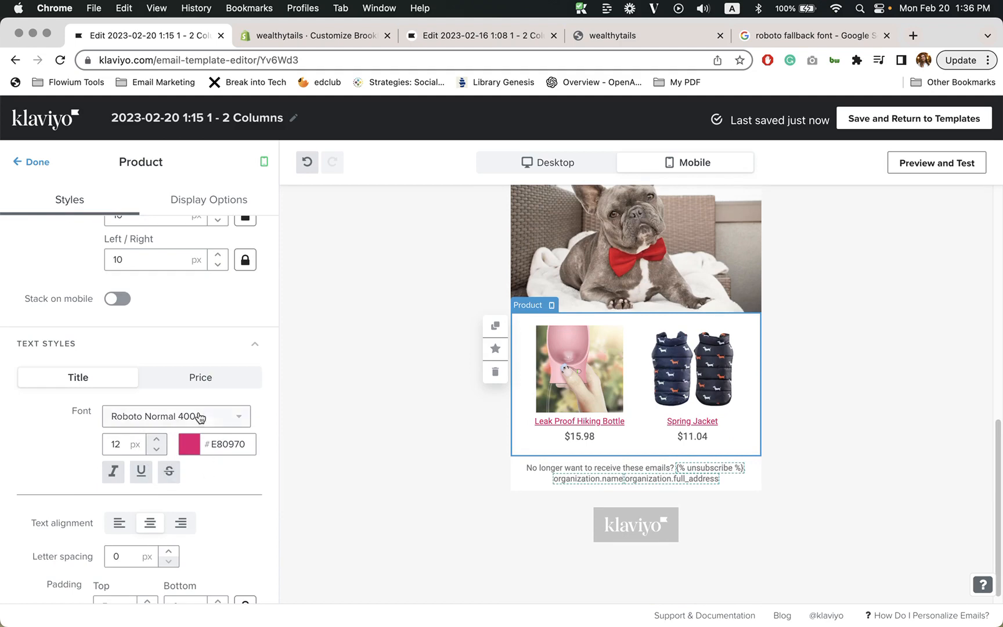
Step: Set the price font size in the mobile-only product block to 12 px
click(201, 377)
click(156, 478)
click(156, 477)
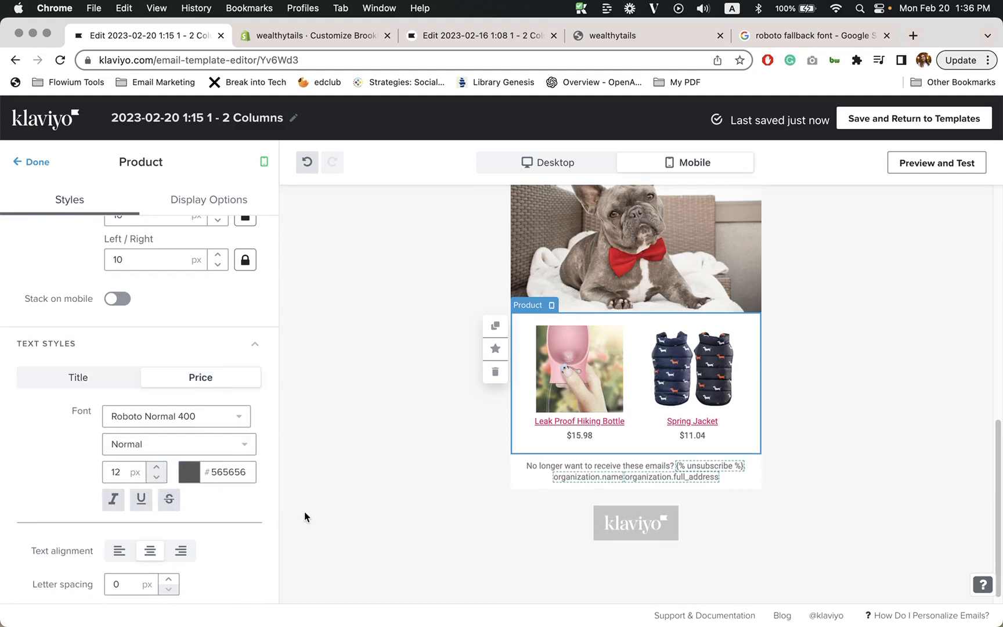
scroll(325, 512, down, 1)
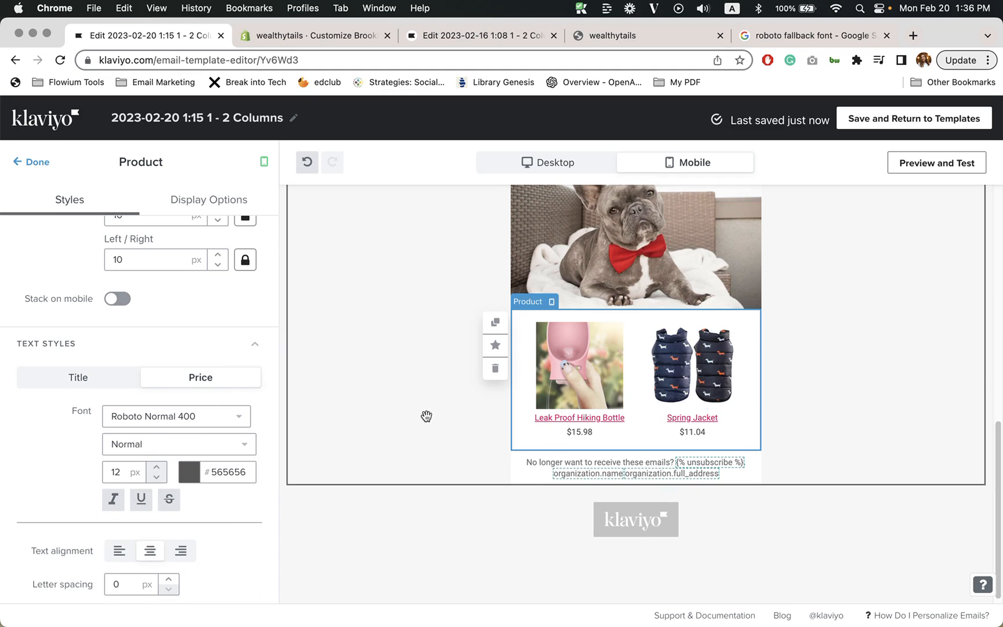
Step: Return to the desktop view and add a Social Links block between the product block and the unsubscribe text
click(544, 162)
scroll(583, 351, down, 5)
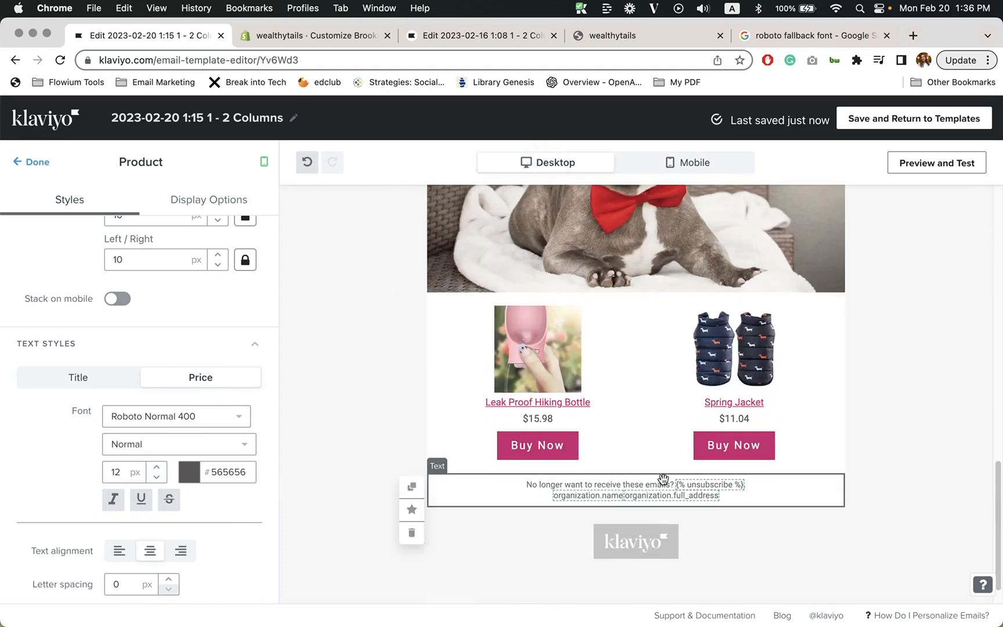
click(43, 165)
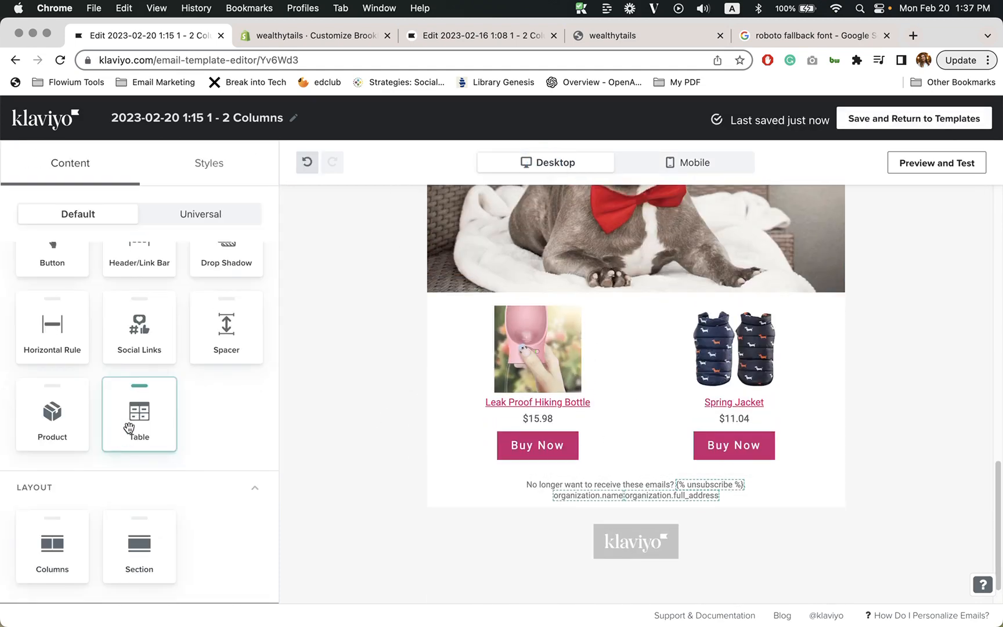
scroll(128, 428, up, 3)
drag(129, 433, 684, 478)
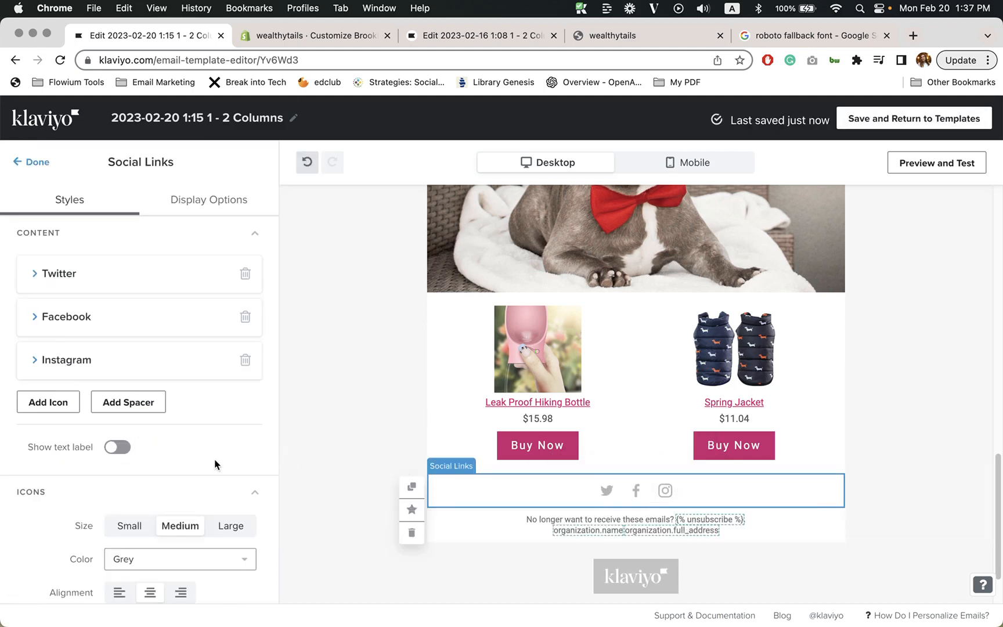
Step: Try the White and Grey icon colors on the social links, and settle on Black
scroll(215, 461, down, 5)
click(161, 336)
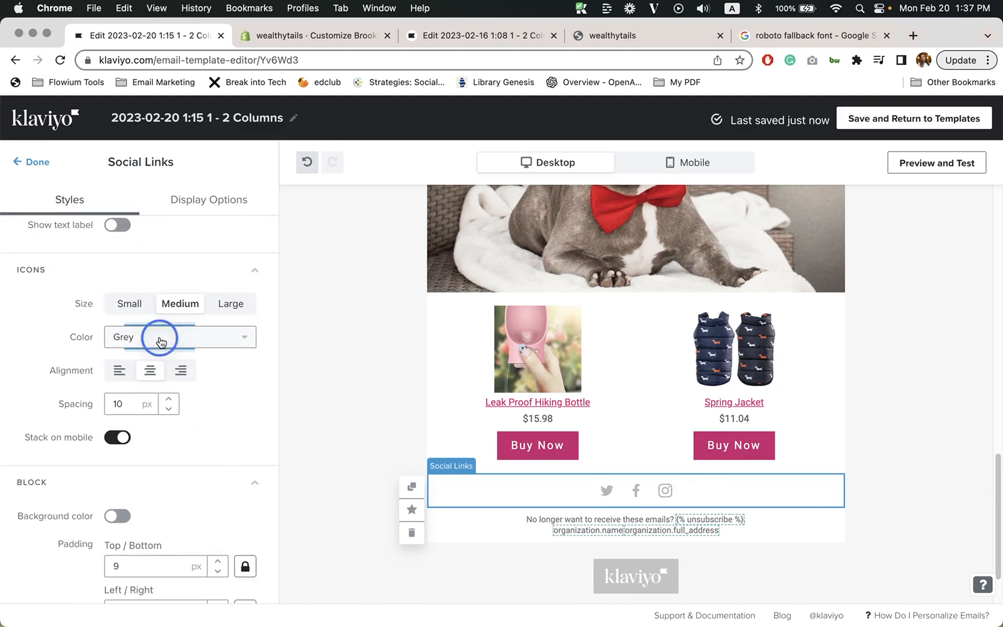
click(168, 386)
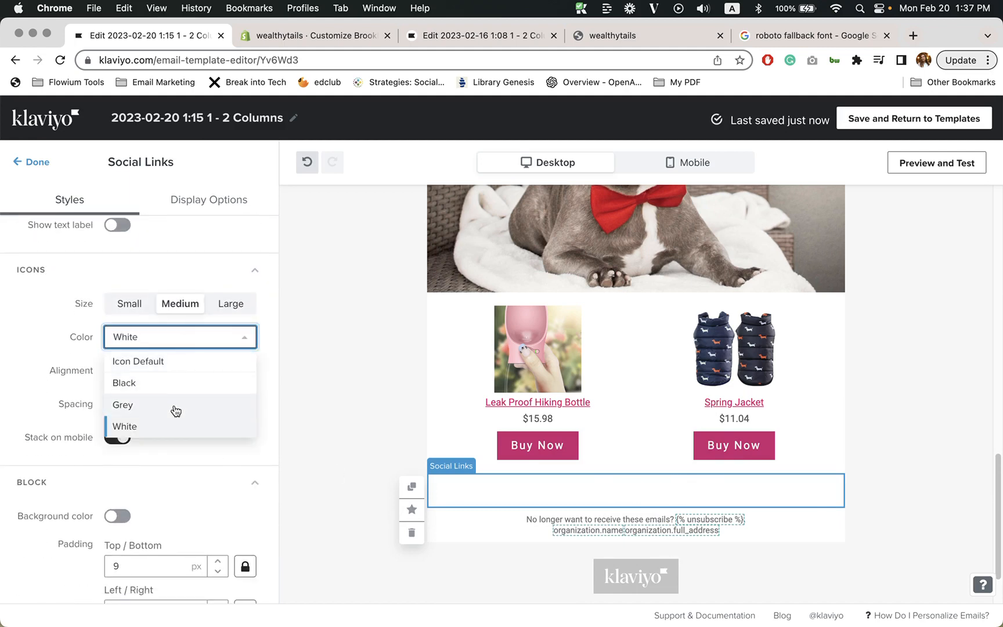
click(176, 404)
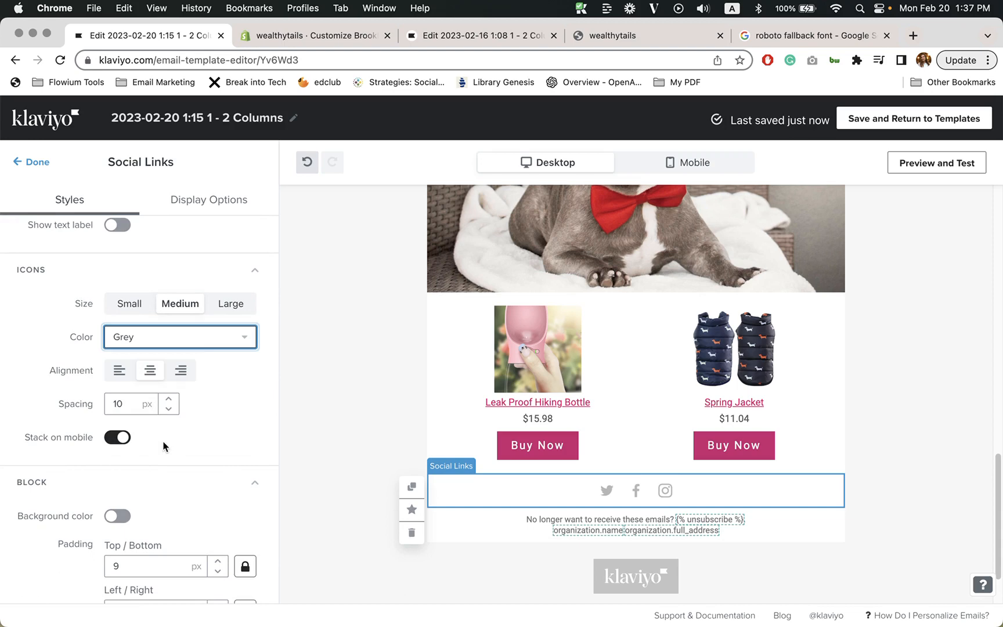
click(206, 346)
click(168, 385)
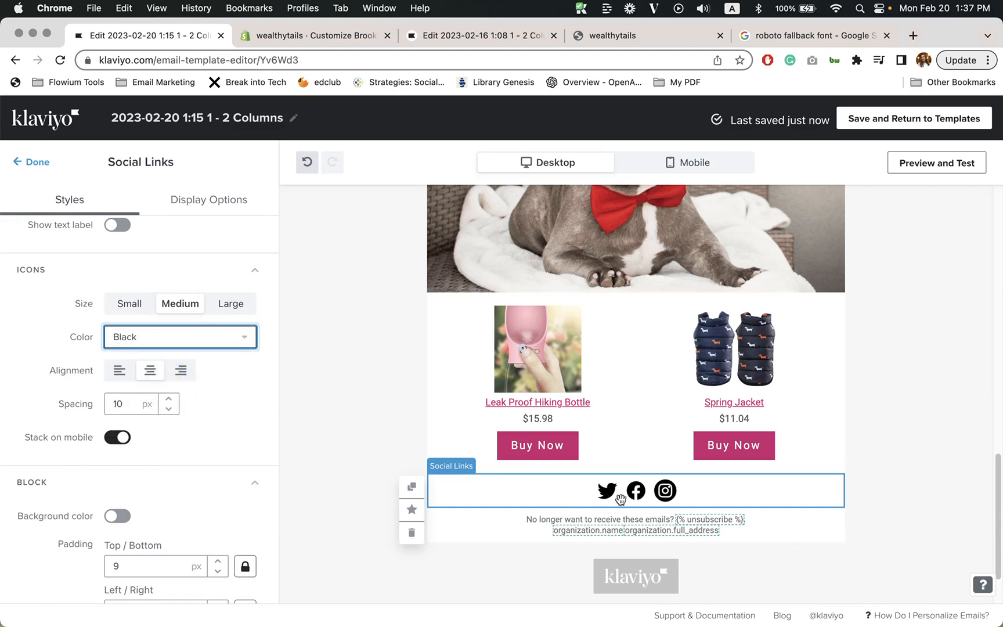
click(496, 585)
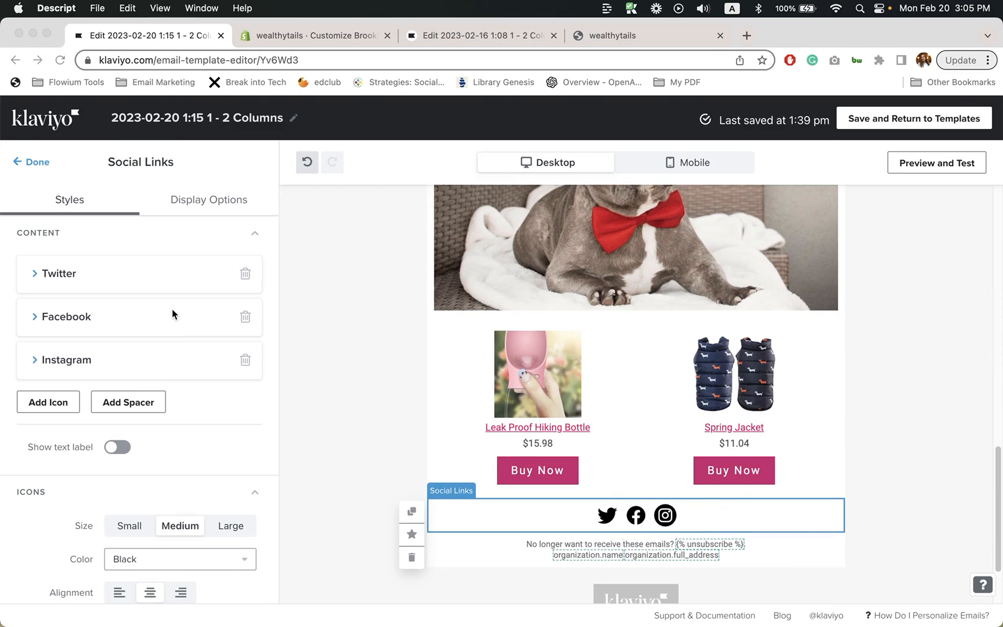
Step: Expand the Twitter and Facebook entries of the social links block to view their link address fields
click(27, 271)
click(35, 289)
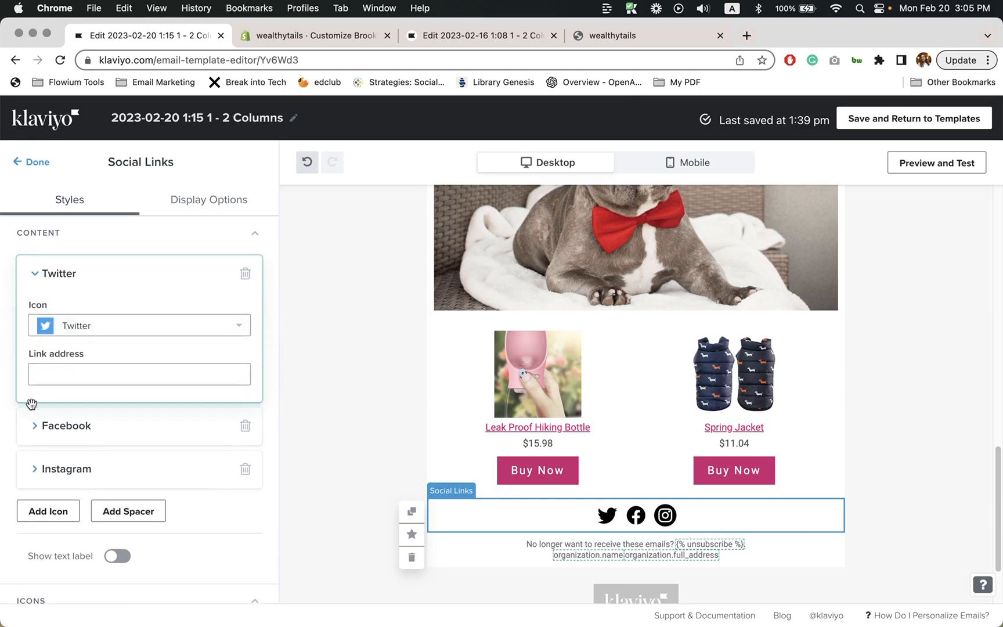
click(30, 433)
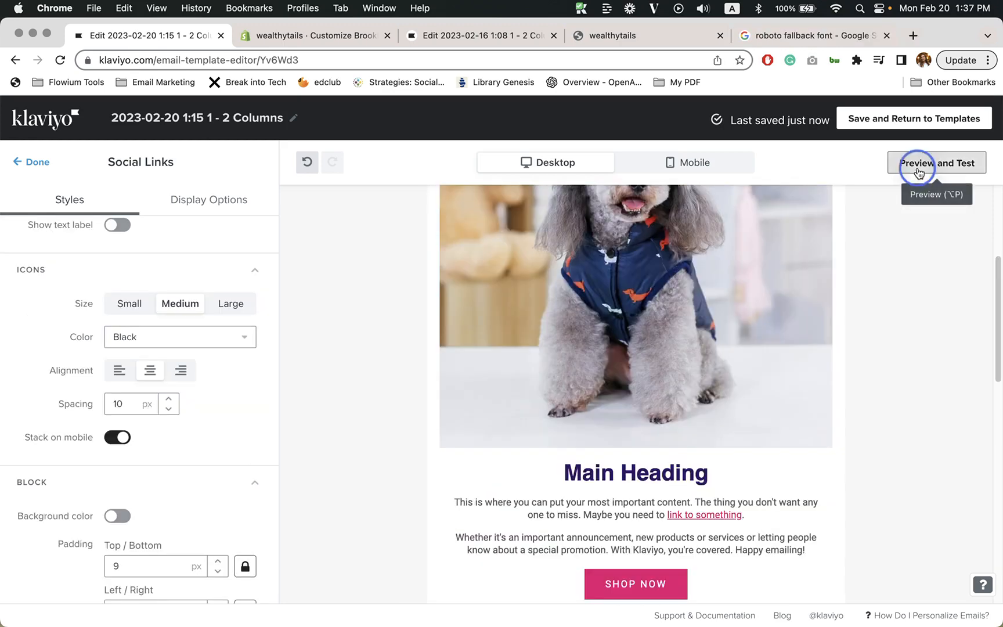
Step: Preview the whole email in desktop mode and return to the editor
click(917, 162)
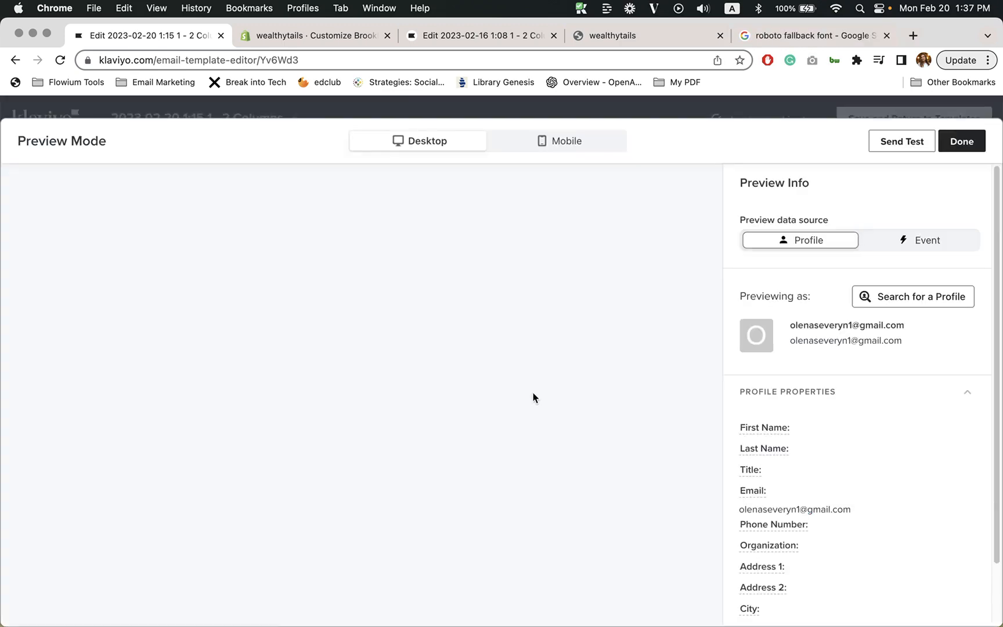
scroll(471, 368, down, 10)
scroll(473, 372, up, 10)
click(959, 140)
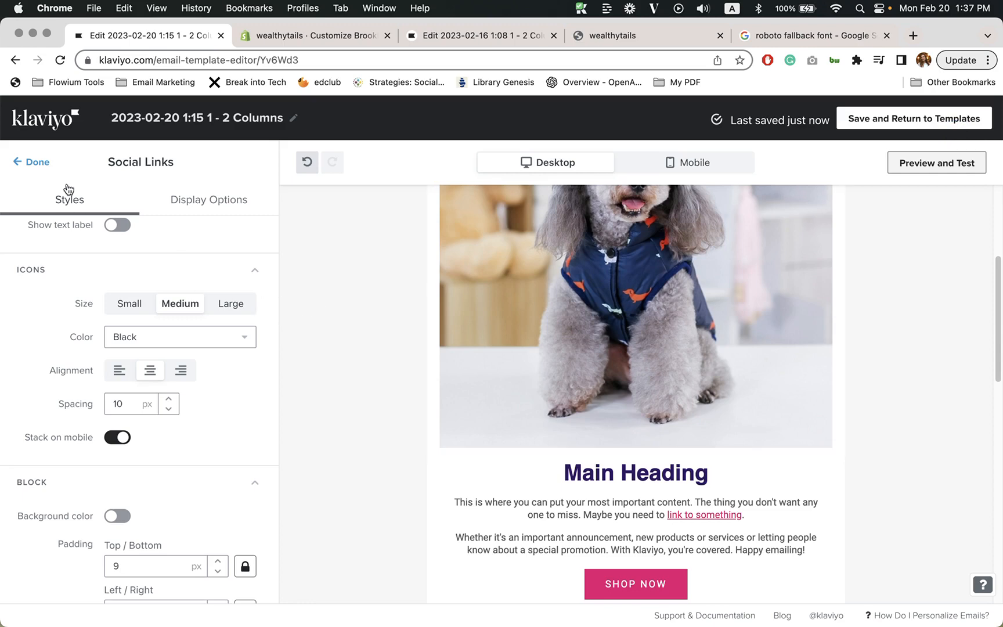
Step: Save the header/link bar at the start of the email as universal content named White Header Block
click(36, 162)
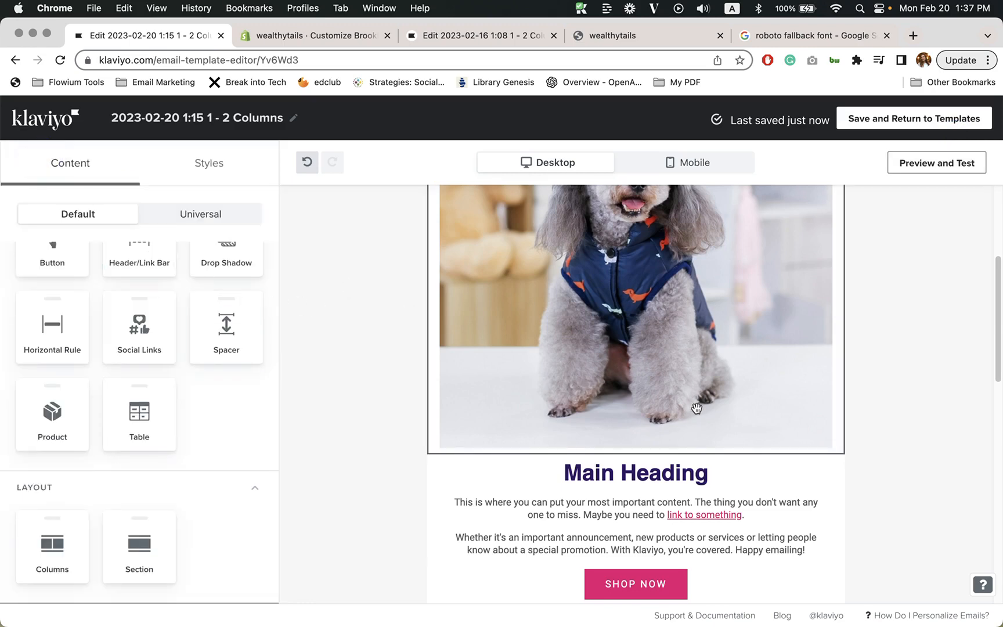
scroll(702, 409, up, 5)
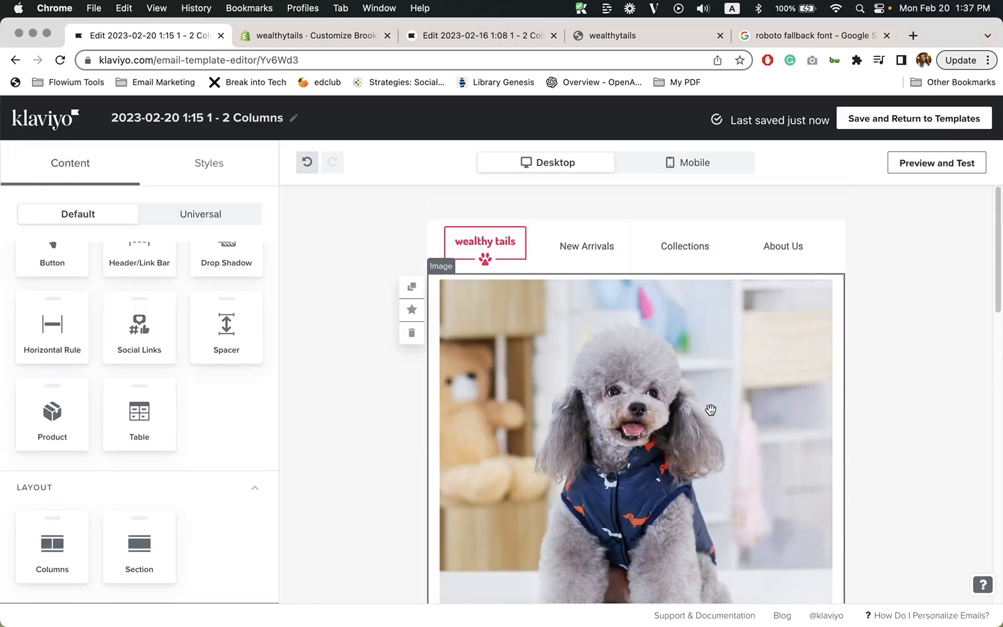
click(537, 269)
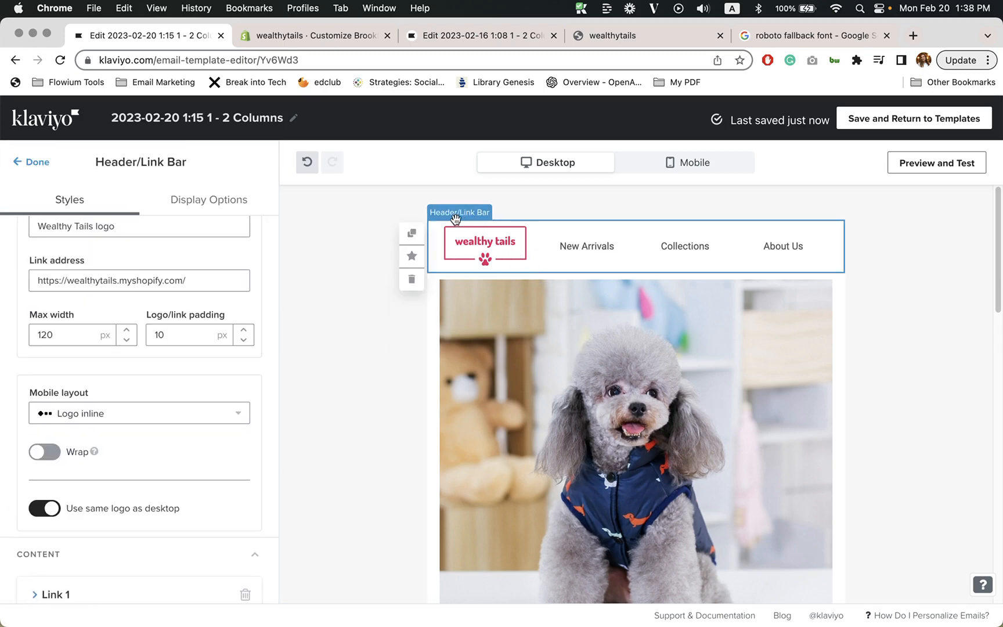
click(411, 257)
click(367, 307)
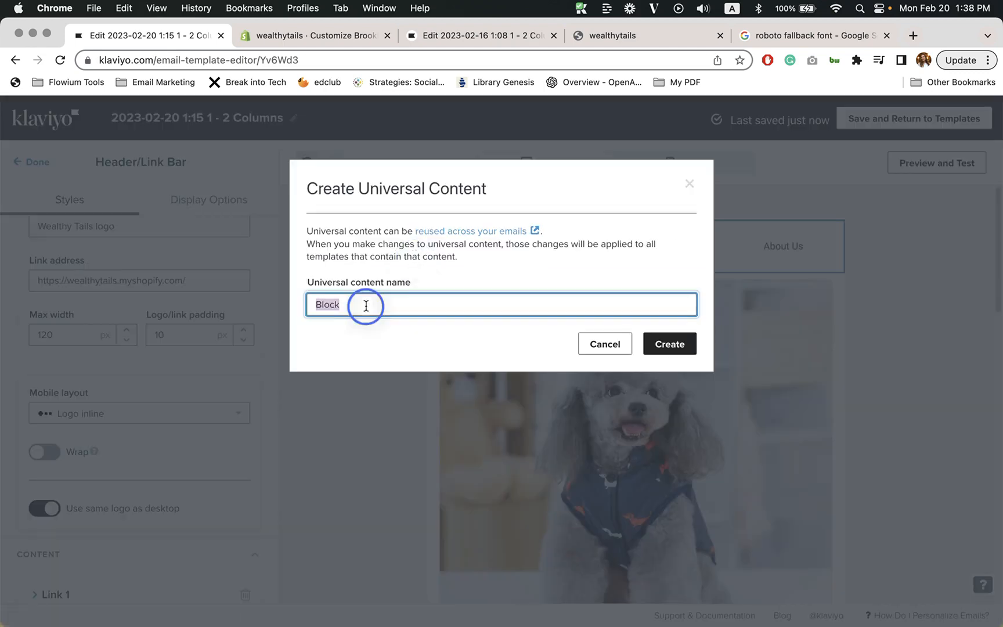
double_click(333, 296)
text(Whire)
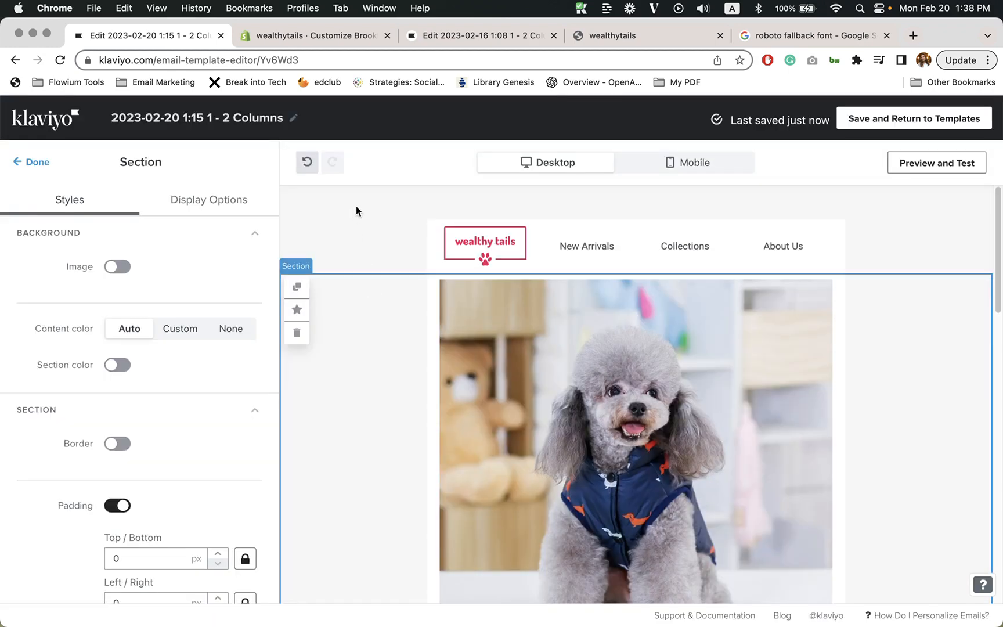
Step: Save the whole section containing the poodle image as universal content named Hero Image Section
click(356, 207)
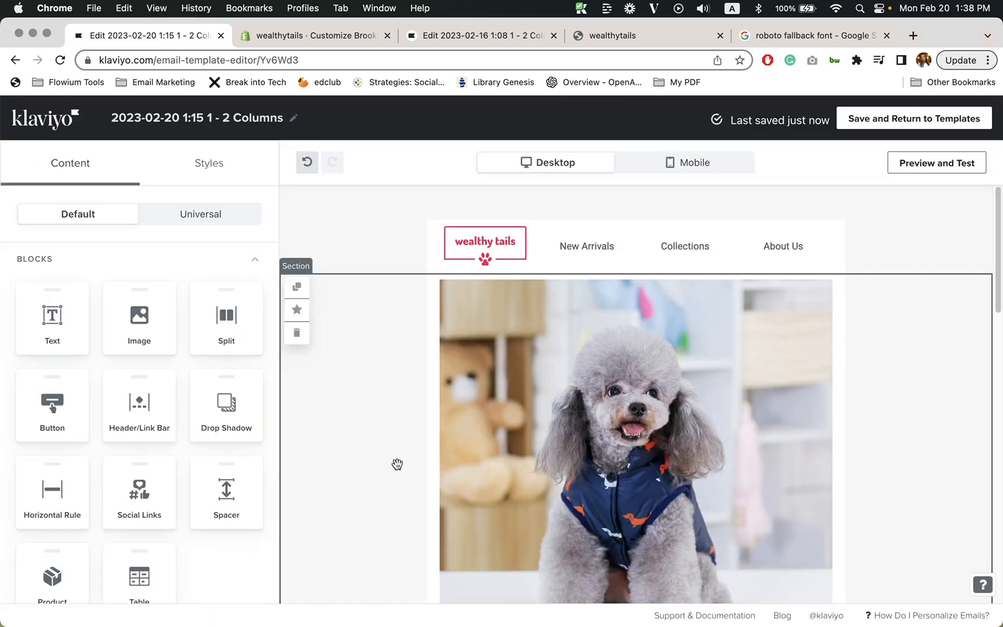
click(345, 421)
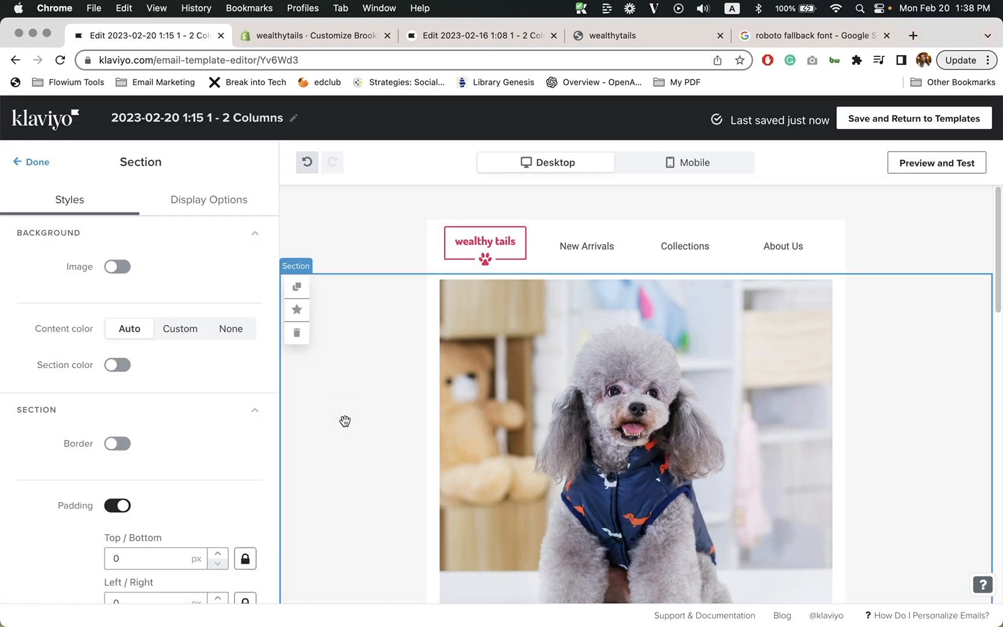
click(562, 422)
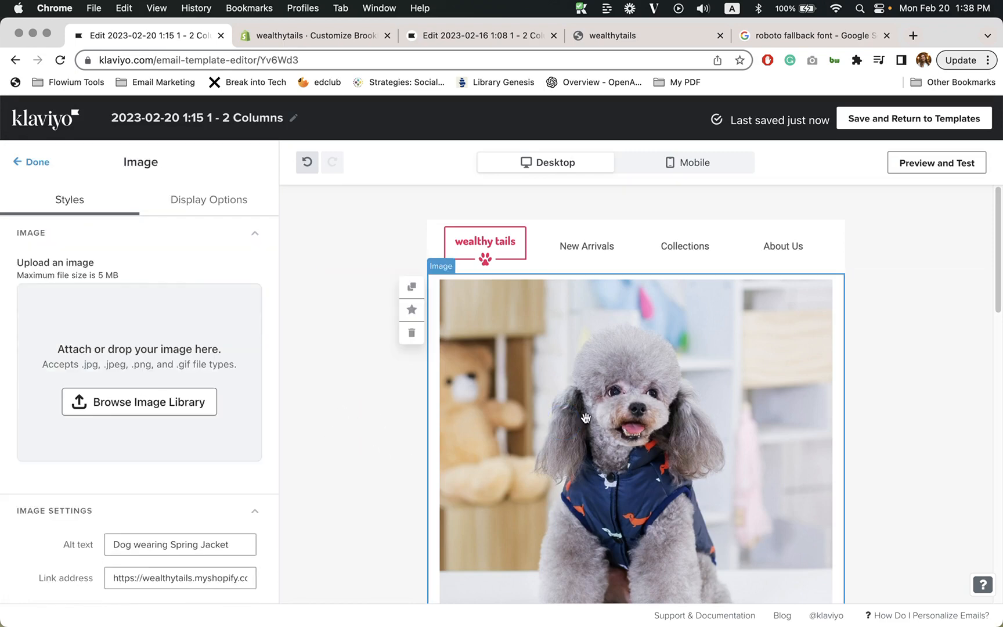
click(336, 399)
scroll(363, 354, down, 10)
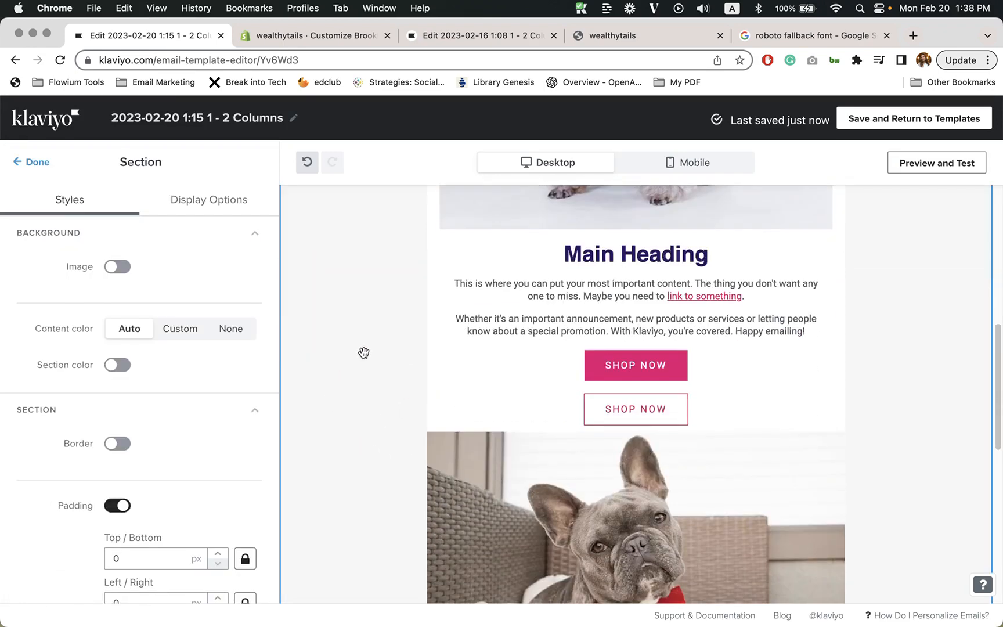
scroll(365, 334, up, 10)
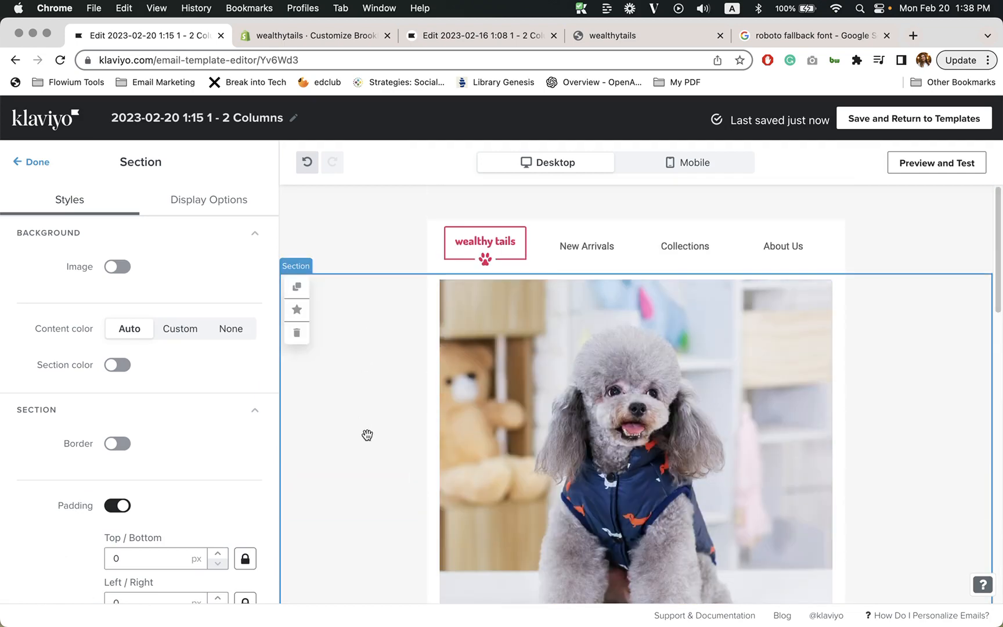
click(297, 310)
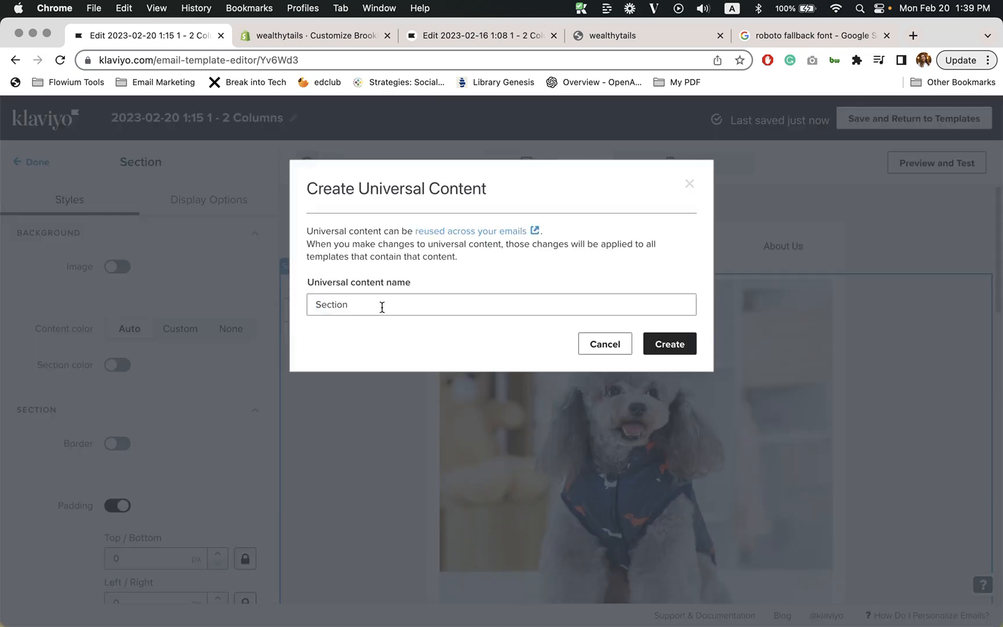
double_click(391, 306)
text(Hero Image)
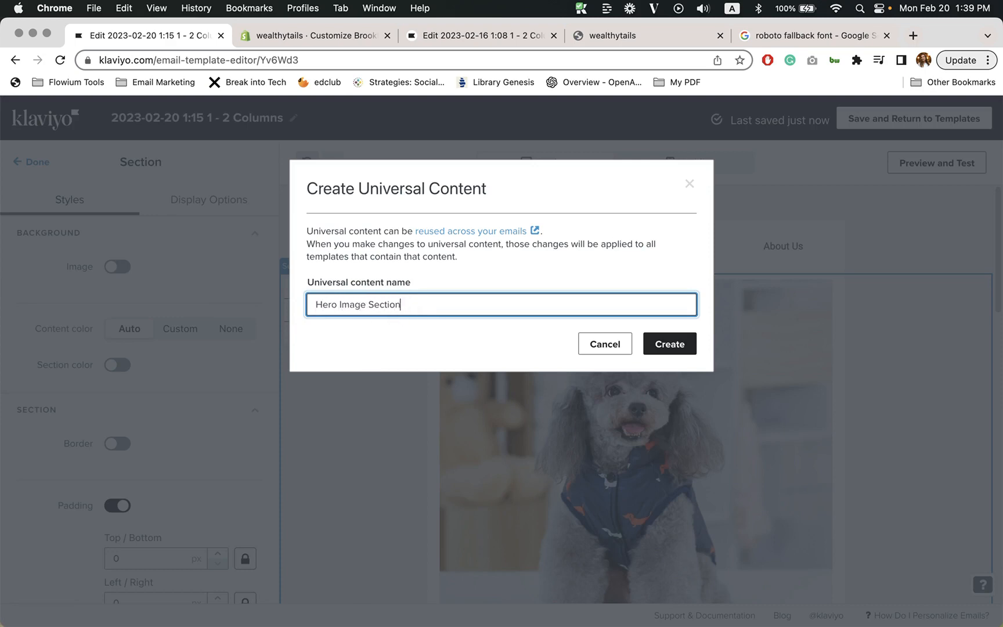
key(Return)
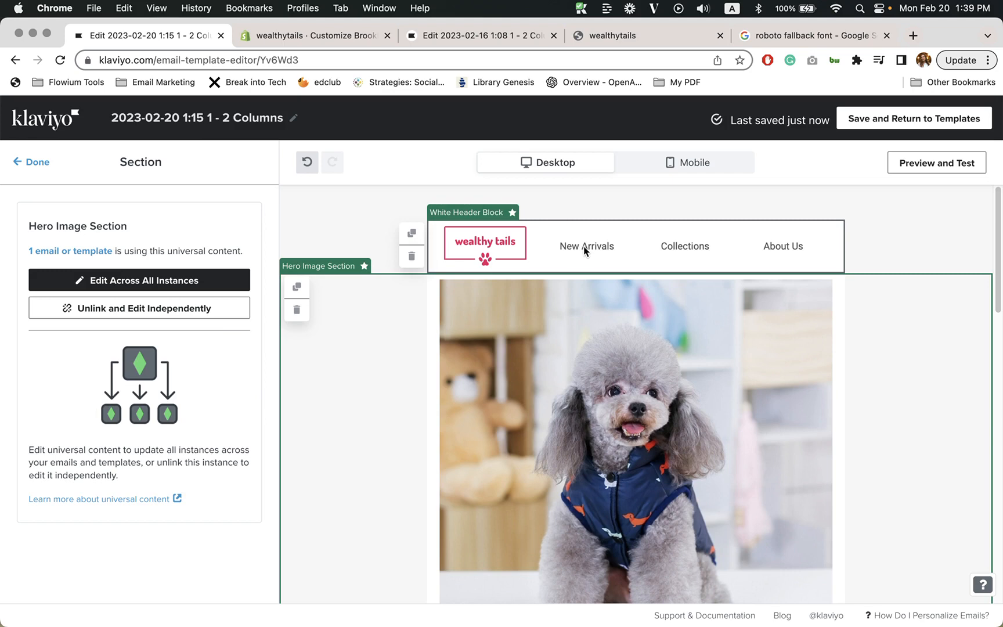
Step: Unlink the Hero Image Section from its universal content so that it can be edited independently
click(554, 252)
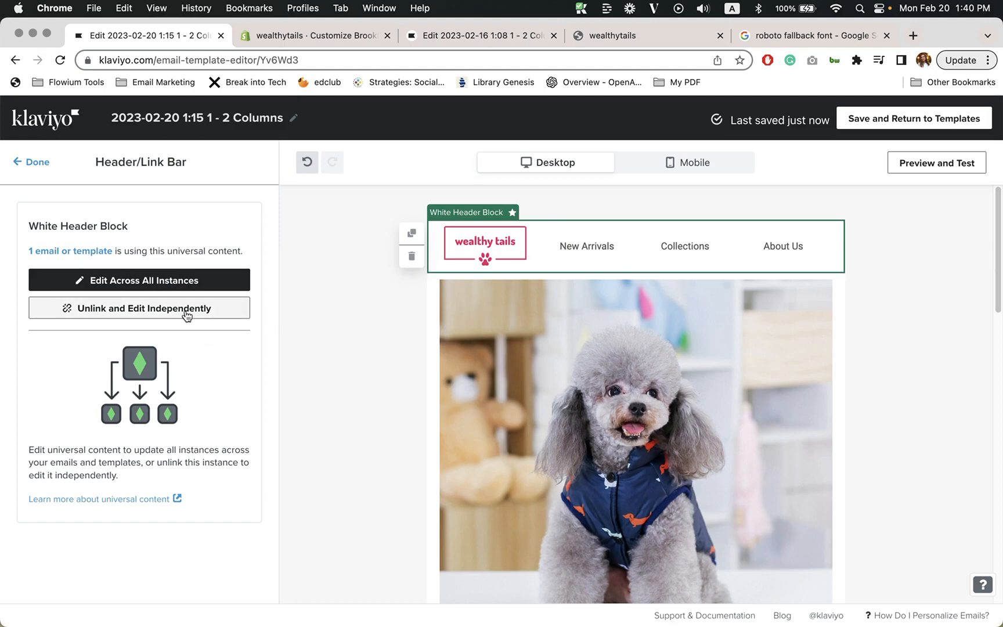
click(289, 325)
click(197, 318)
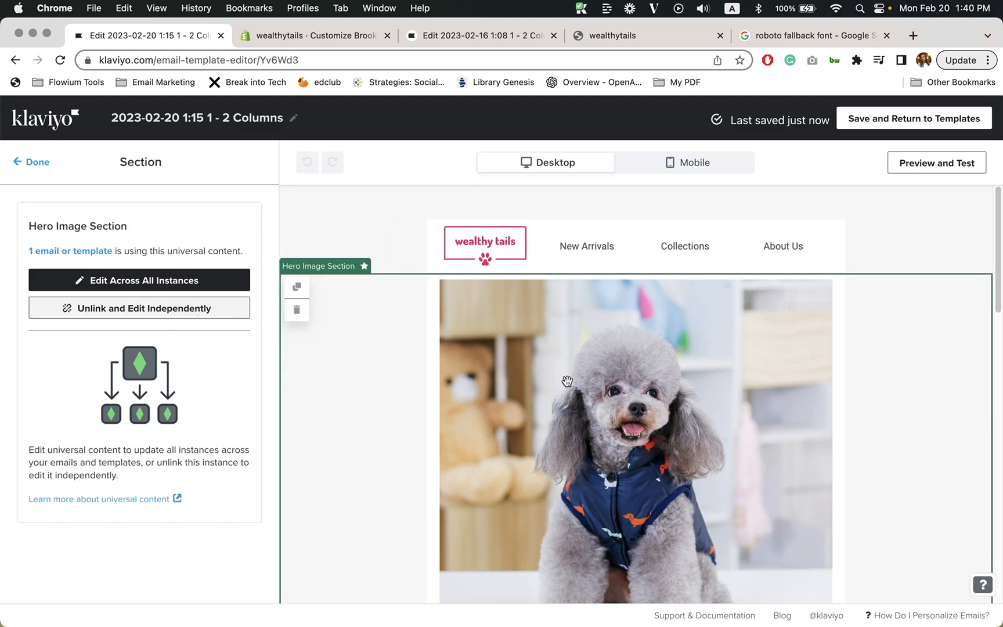
Step: Save the solid pink SHOP NOW button as universal content named Pink Button Block
scroll(725, 395, down, 5)
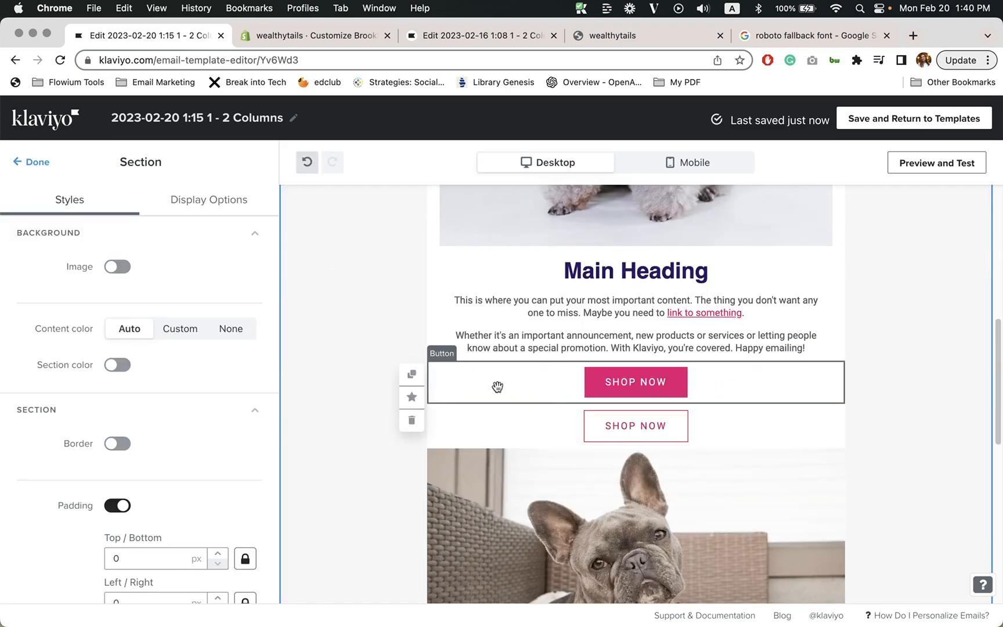
click(470, 399)
click(411, 397)
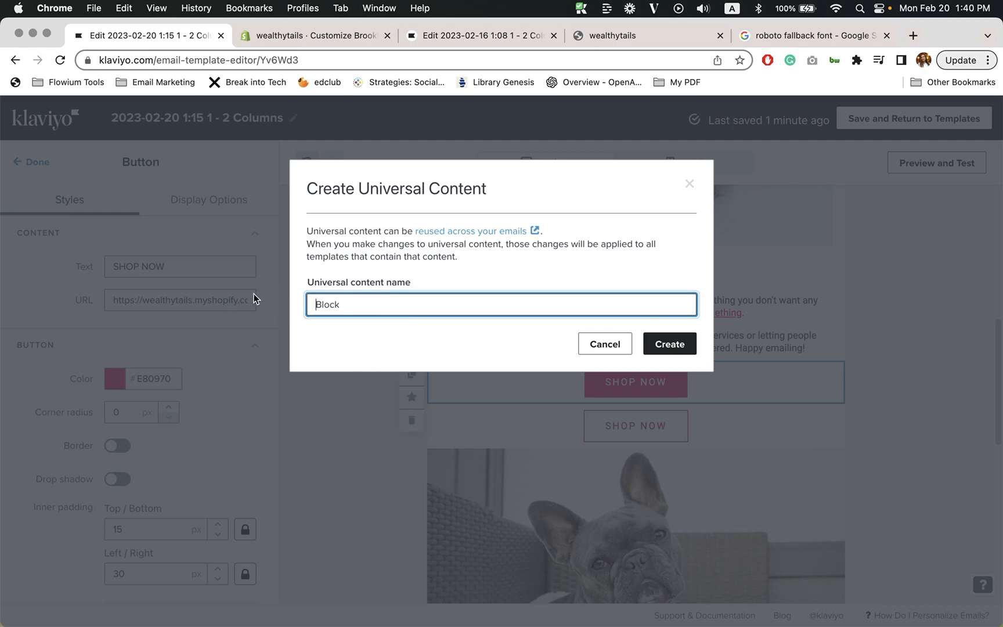
text(Pink Button)
click(690, 357)
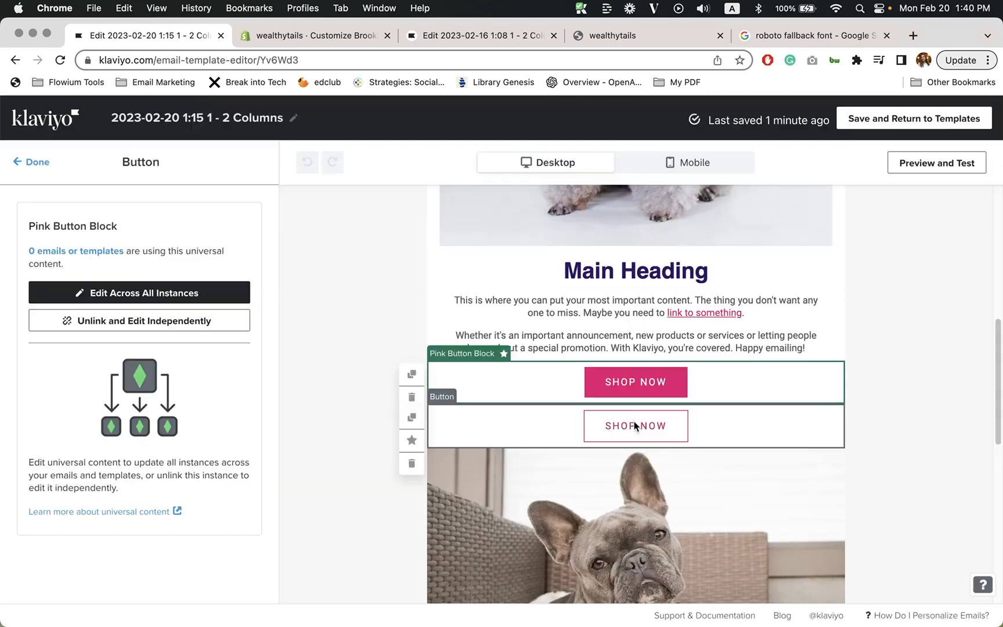
Step: Save the white, outlined SHOP NOW button as universal content named White Button Block
click(502, 434)
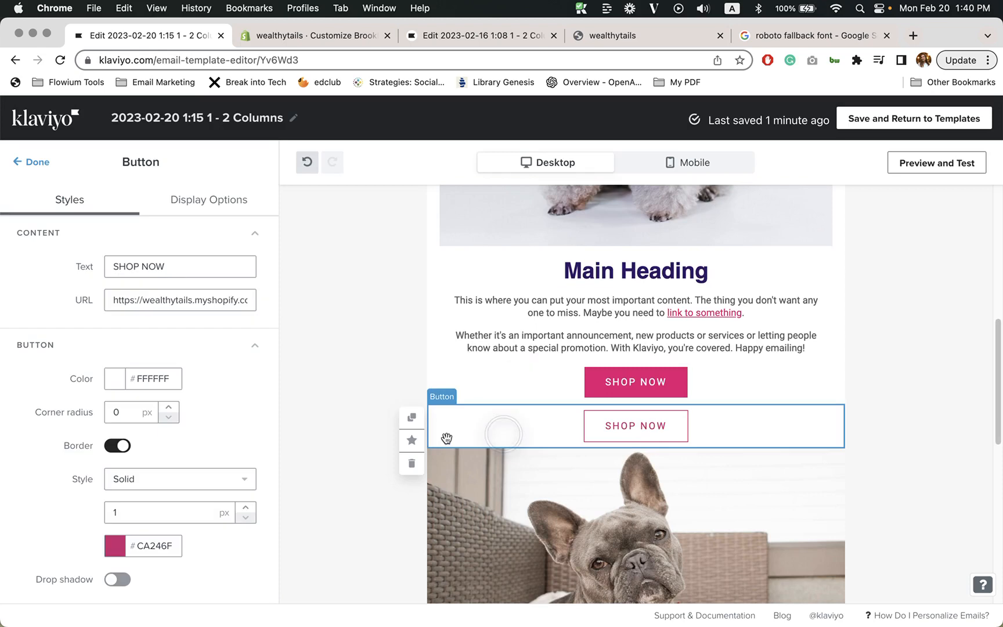
click(411, 440)
click(308, 305)
text(WBlock)
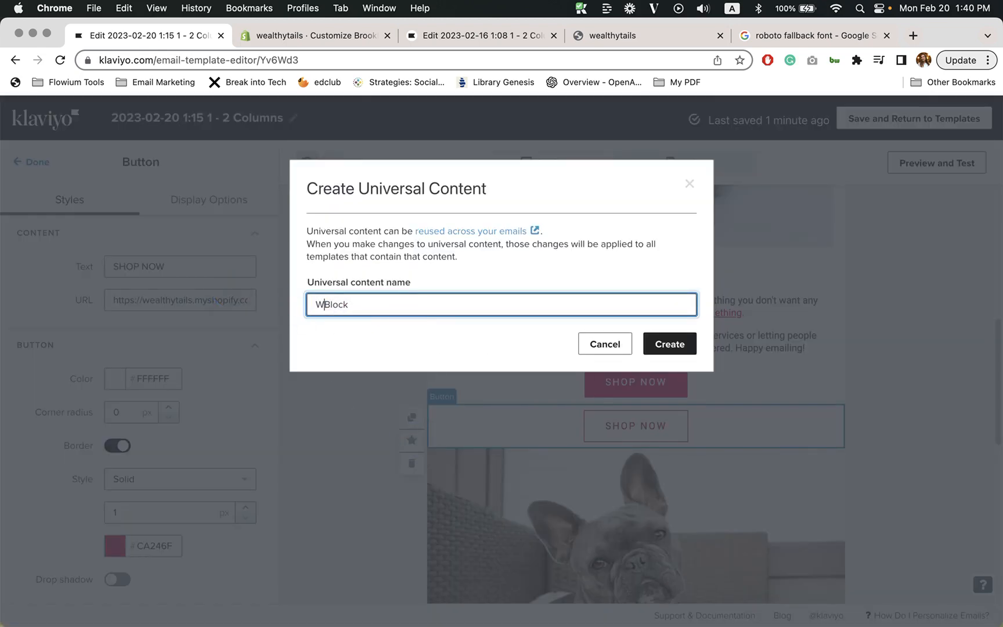
text(hite Button)
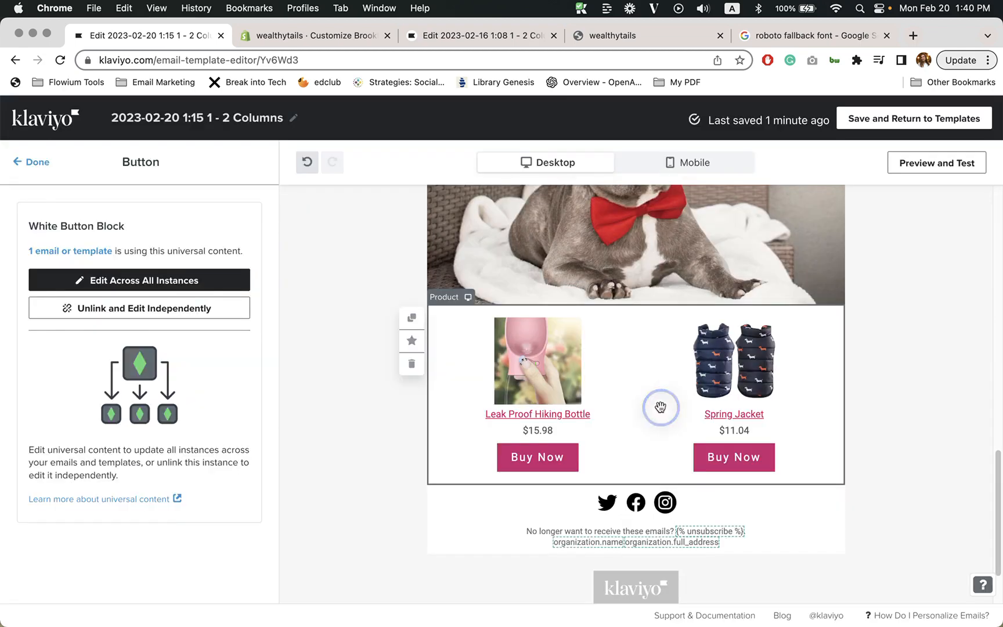
Step: Save the product block with the Leak Proof Hiking Bottle and Spring Jacket as universal content named Static product Block
click(661, 407)
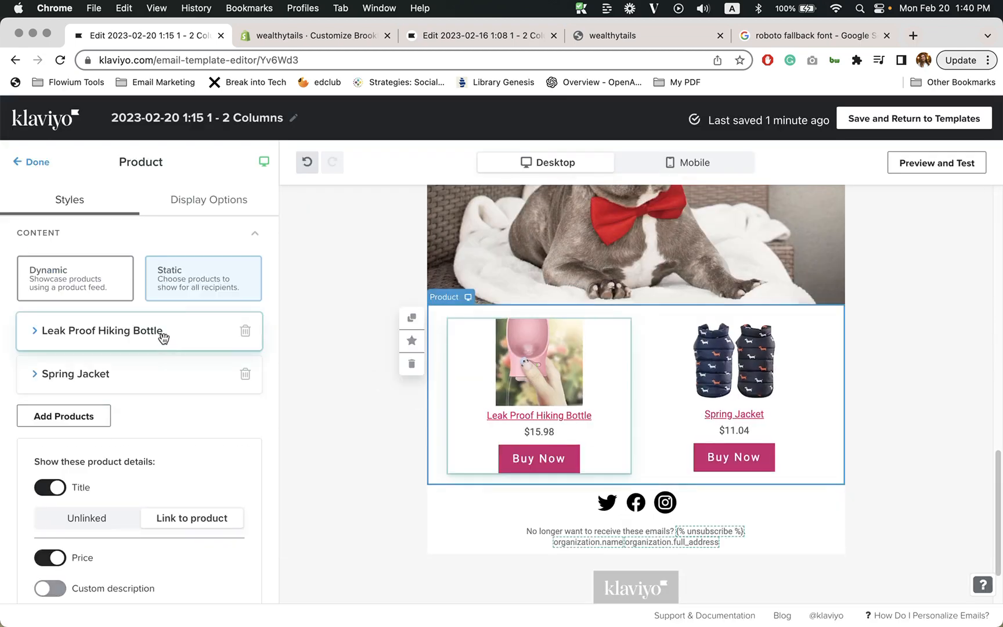
click(412, 340)
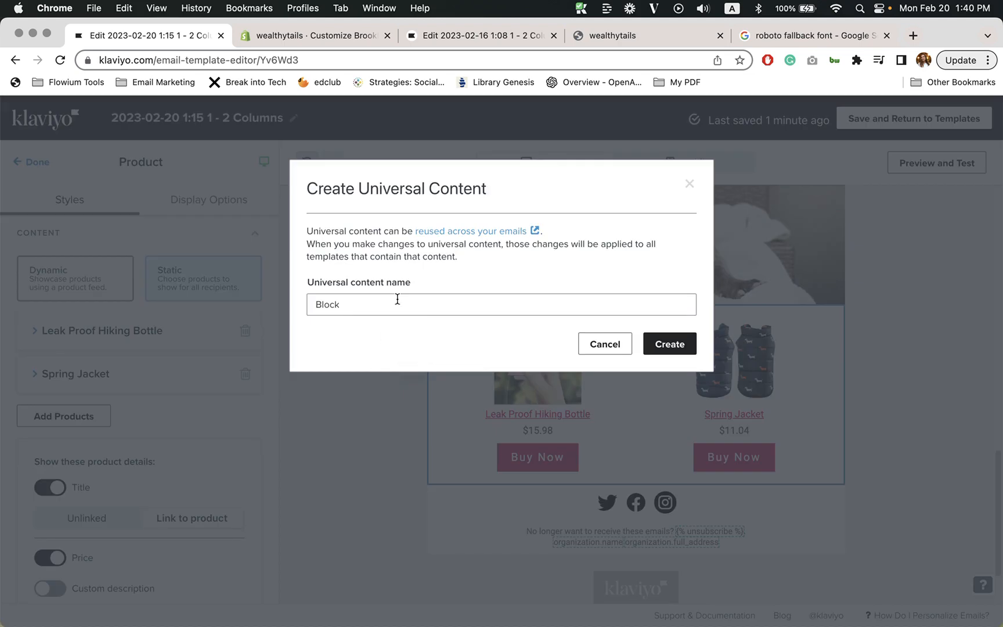
click(333, 306)
text(Static pro)
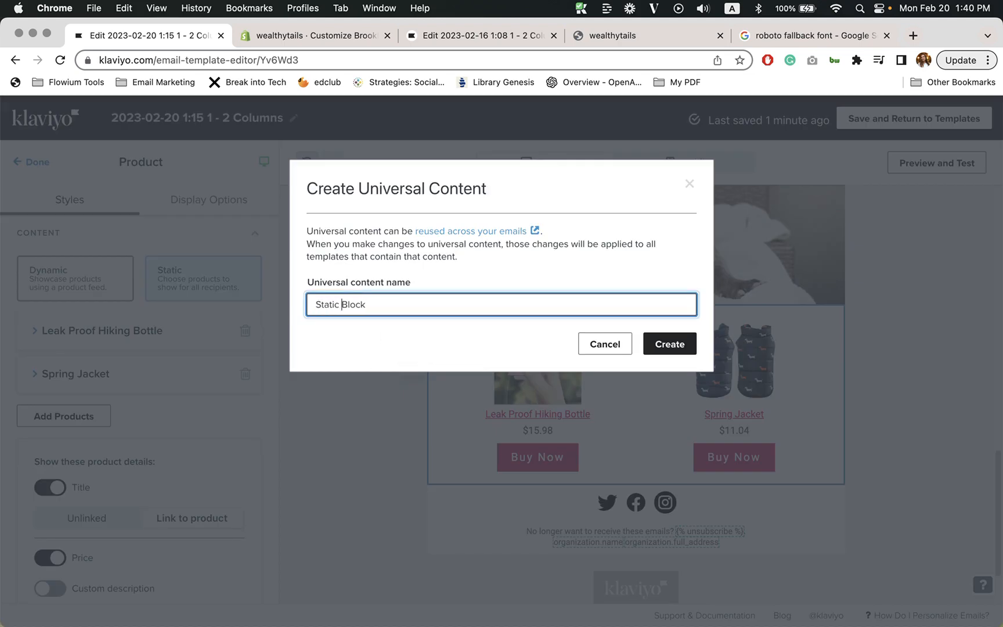
text(duct)
click(687, 353)
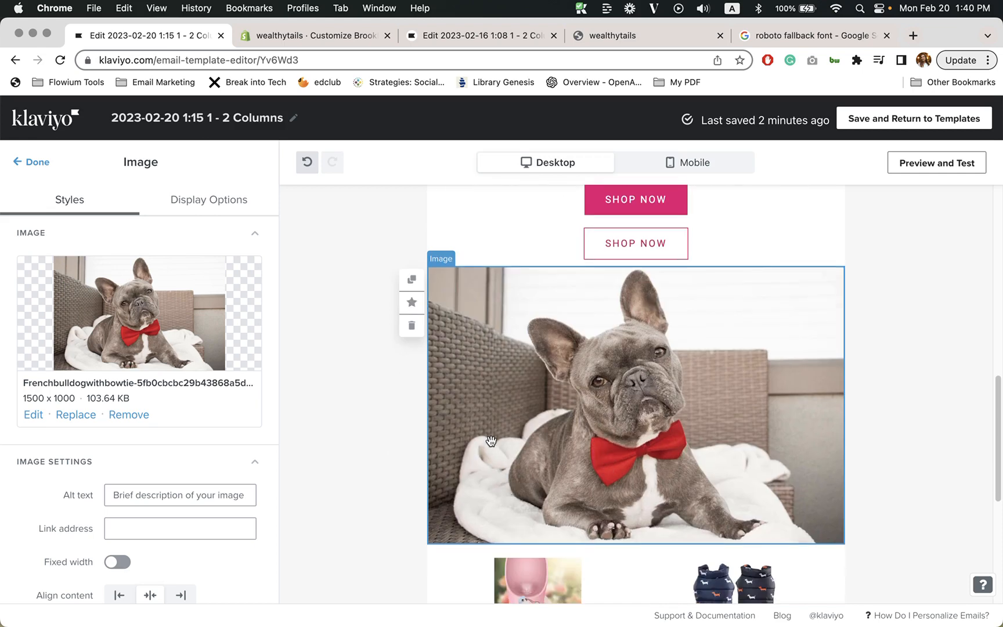
Step: Set the French bulldog image's block padding to 10 px for both top/bottom and left/right
scroll(96, 418, down, 6)
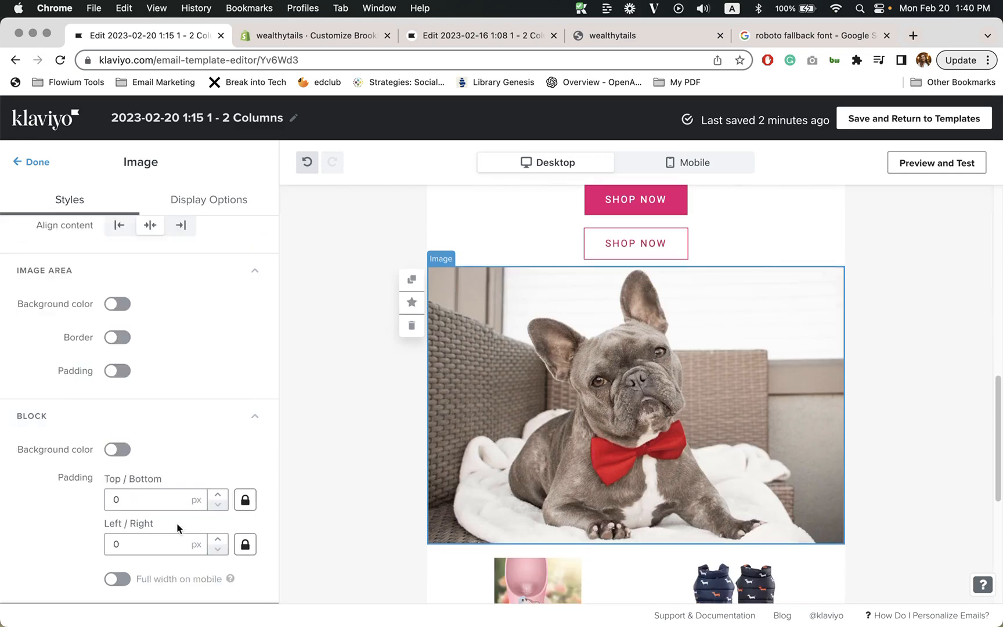
click(218, 540)
click(218, 540)
click(218, 540)
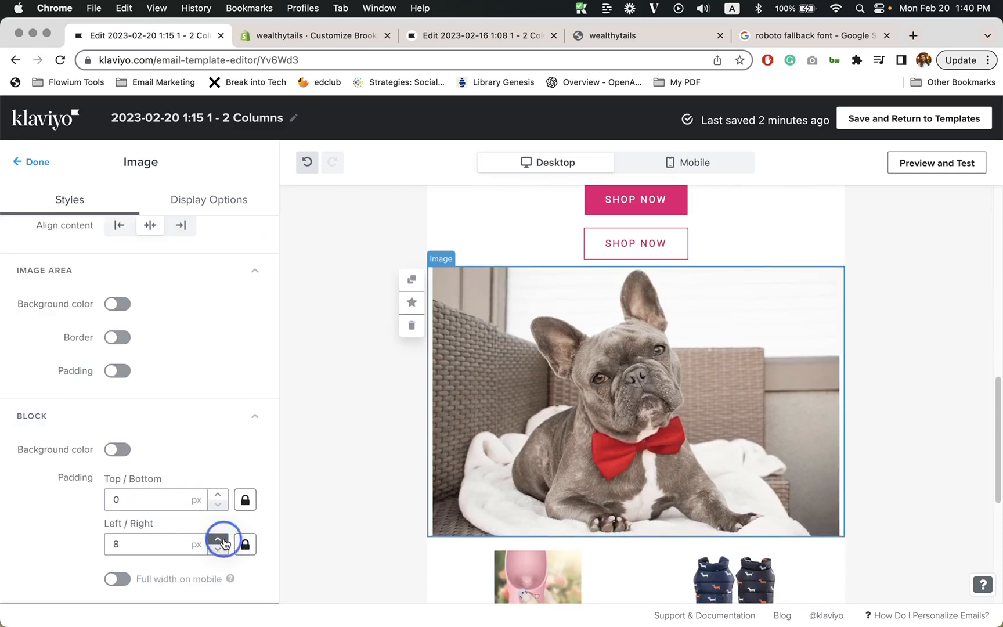
click(217, 540)
click(218, 494)
click(218, 494)
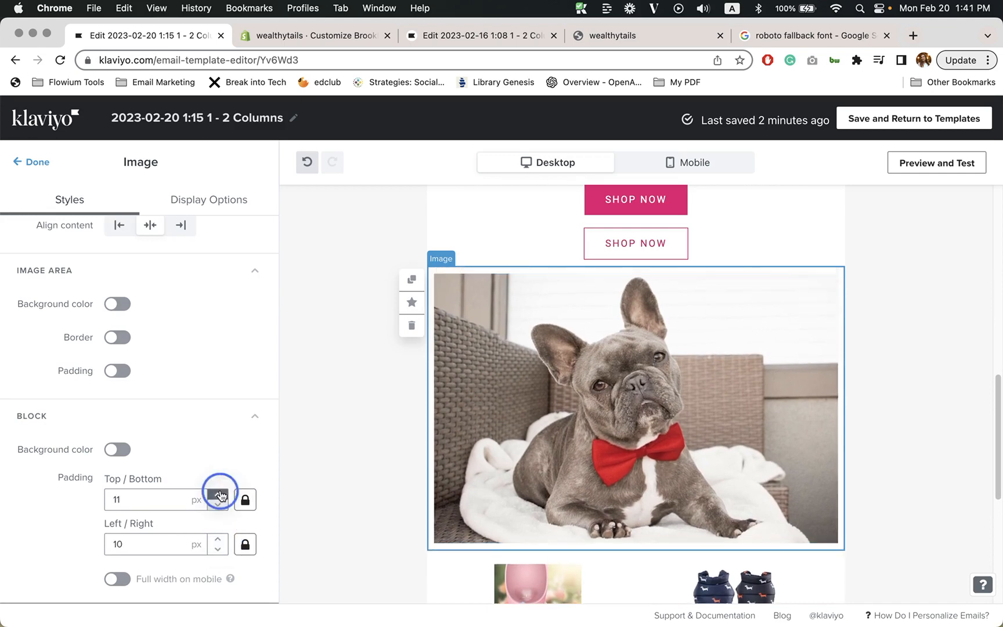
click(218, 505)
click(218, 504)
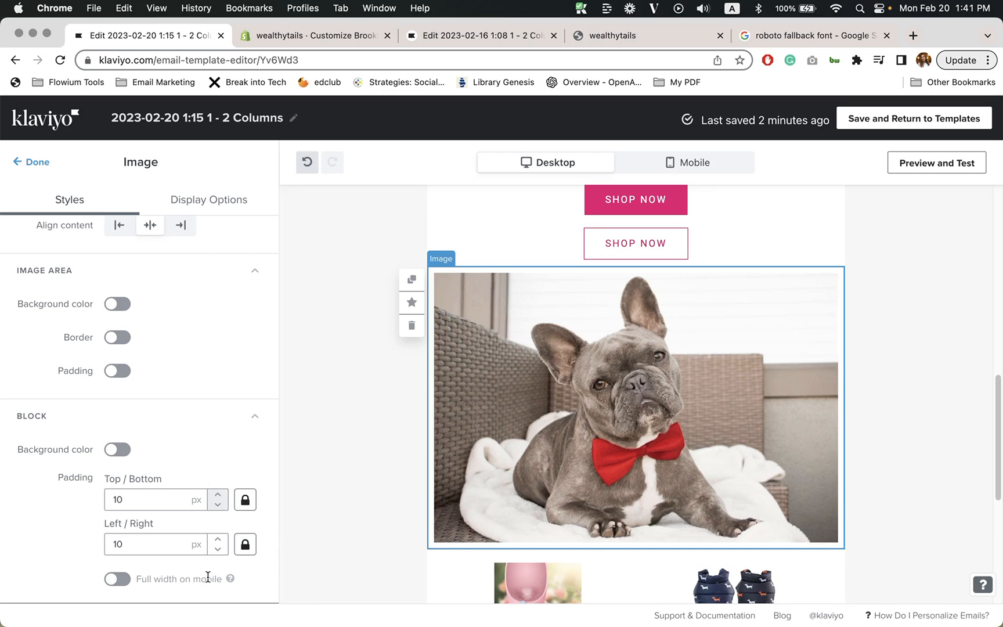
Step: Save the padded French bulldog image as universal content named Image with padding Block
click(412, 302)
click(318, 308)
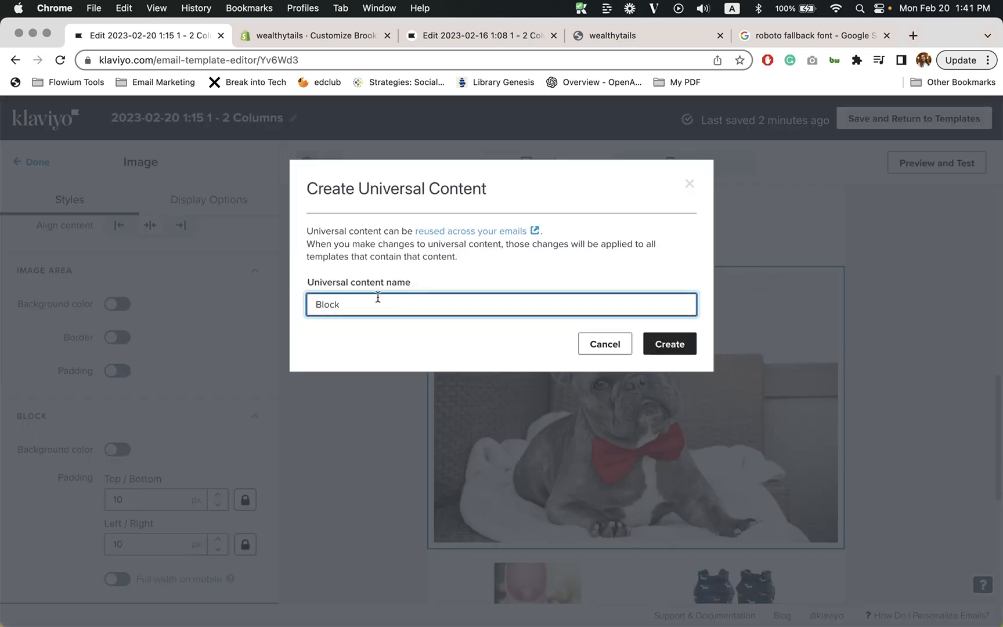
text(Image with padding)
click(670, 344)
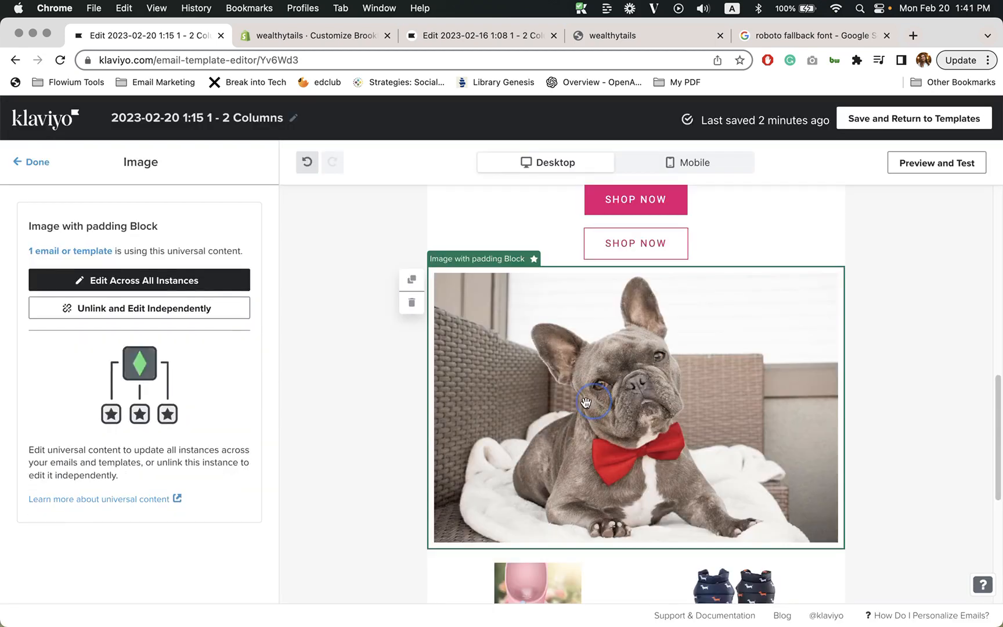
scroll(411, 420, up, 5)
scroll(412, 419, down, 8)
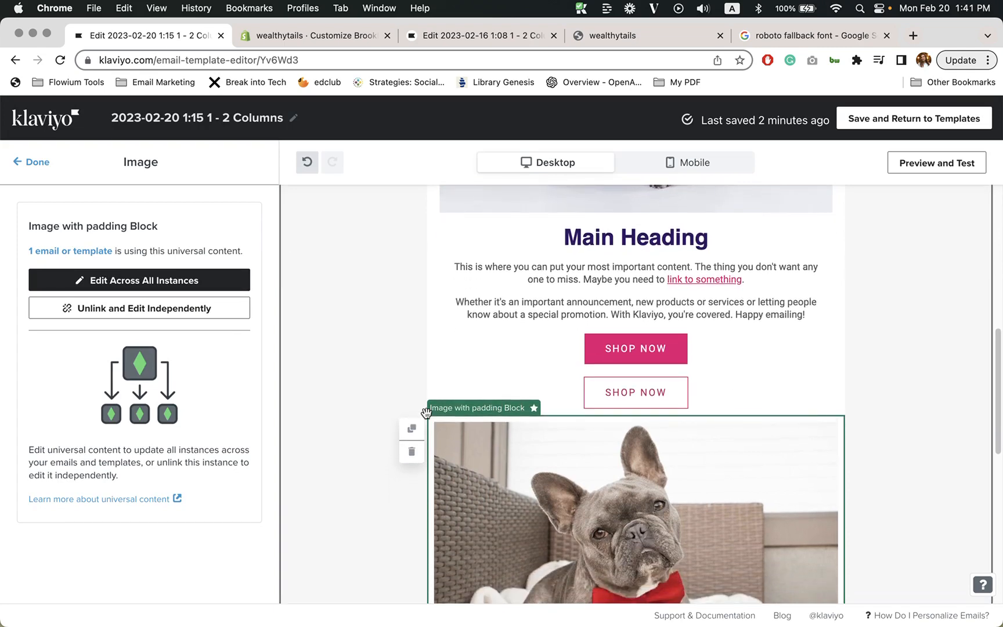
scroll(506, 314, down, 5)
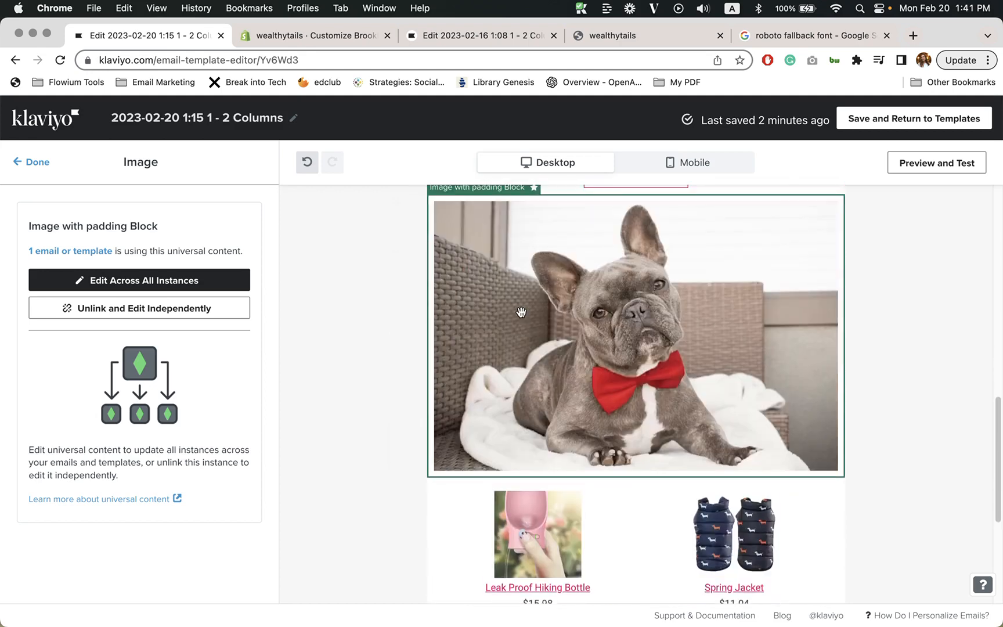